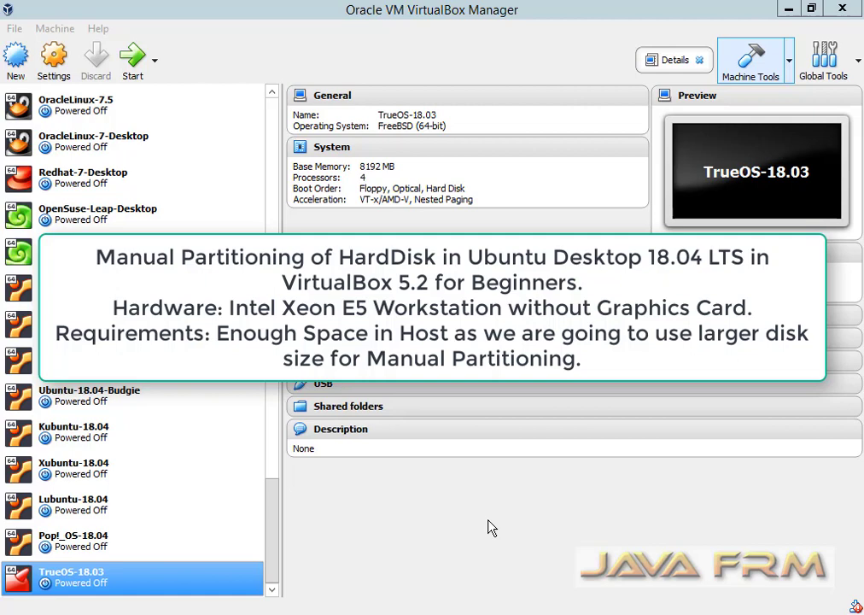
Start a new virtual machine named Ubuntu-18.04-Desktop with 16384 MB of memory.
click(14, 61)
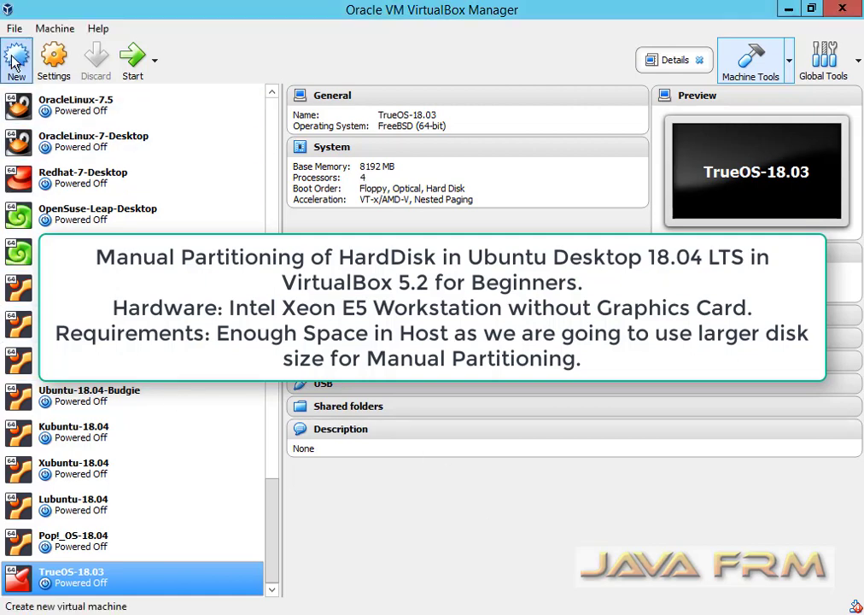
click(13, 61)
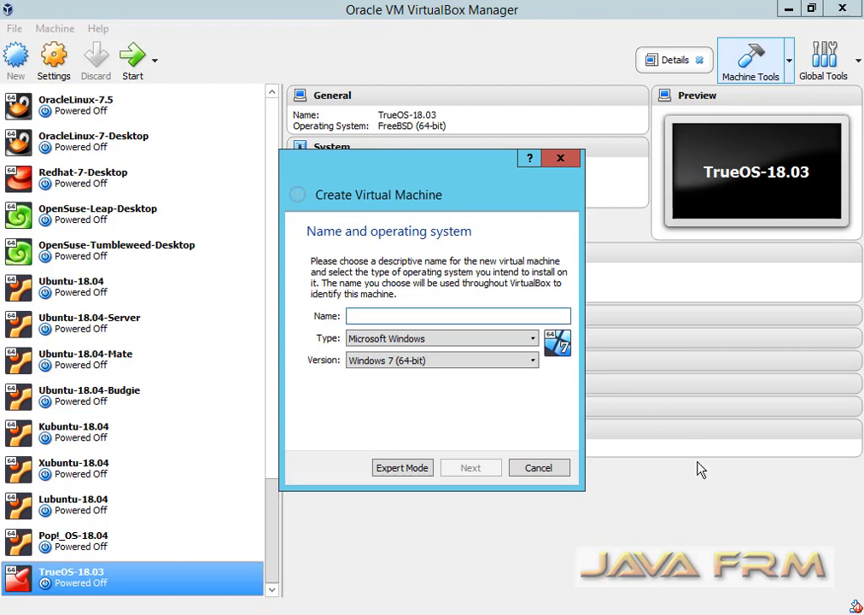
text(Ubuntu)
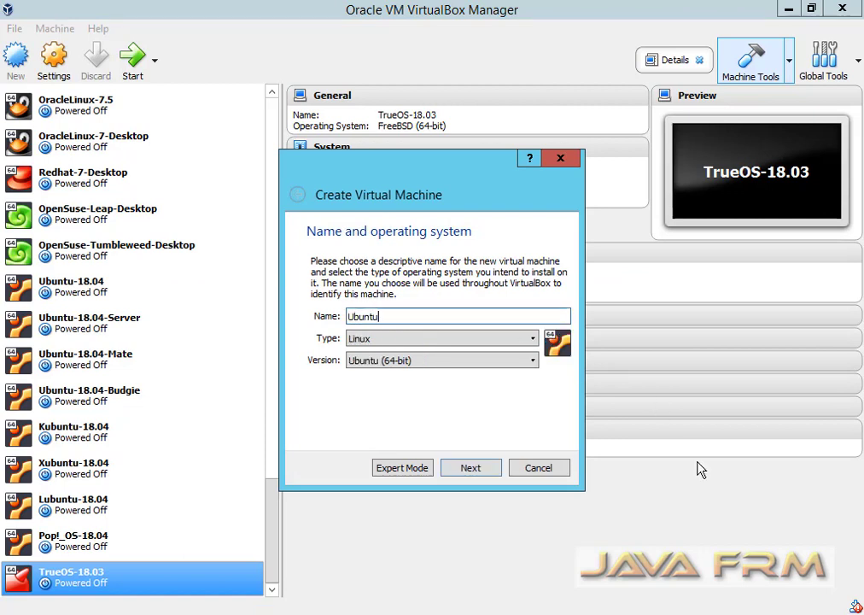
text(-18.04-Desktop)
click(478, 475)
double_click(532, 319)
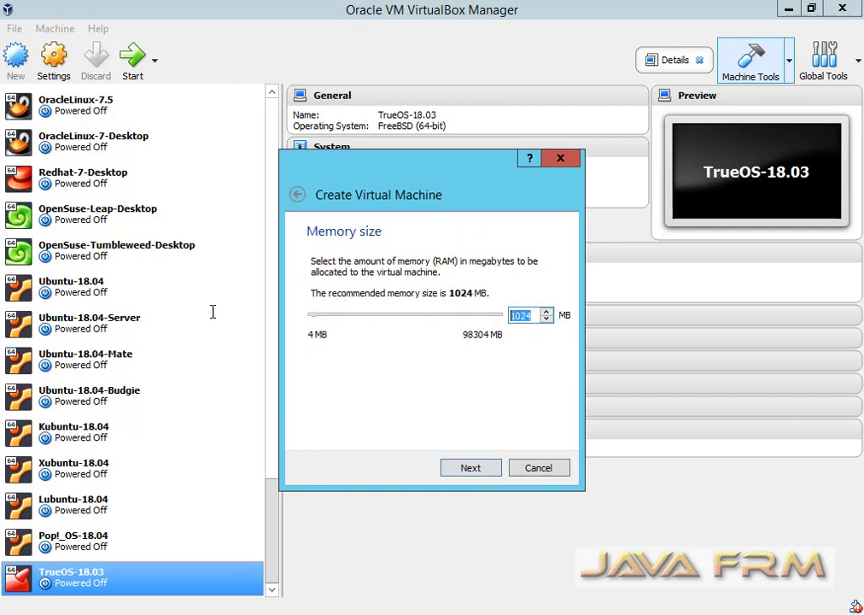
text(1)
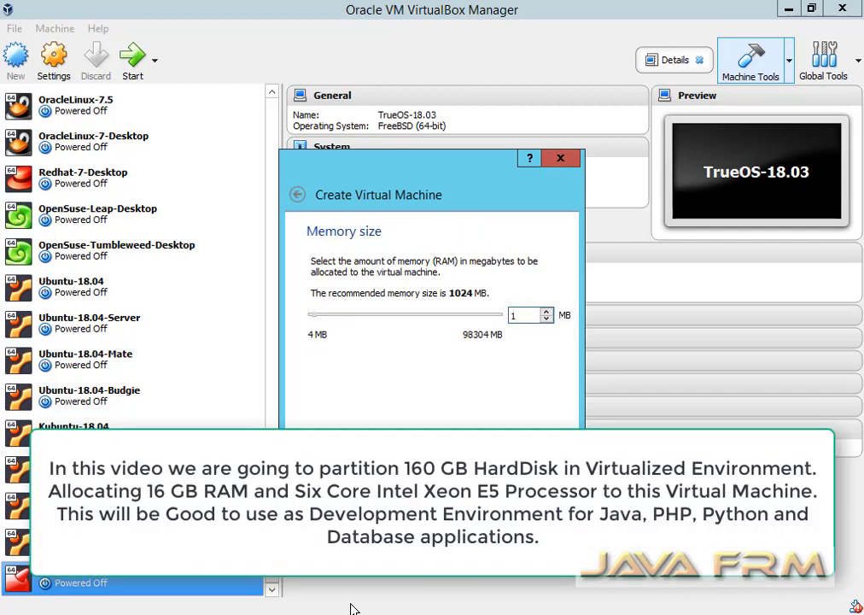
text(6384)
key(Return)
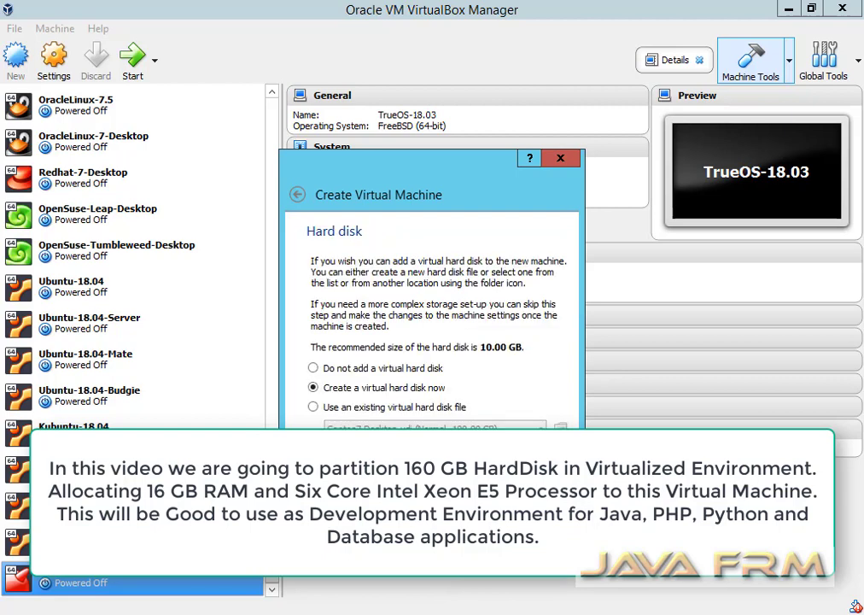
Give it a new dynamically allocated 160 GB VDI hard disk and create the machine.
key(Return)
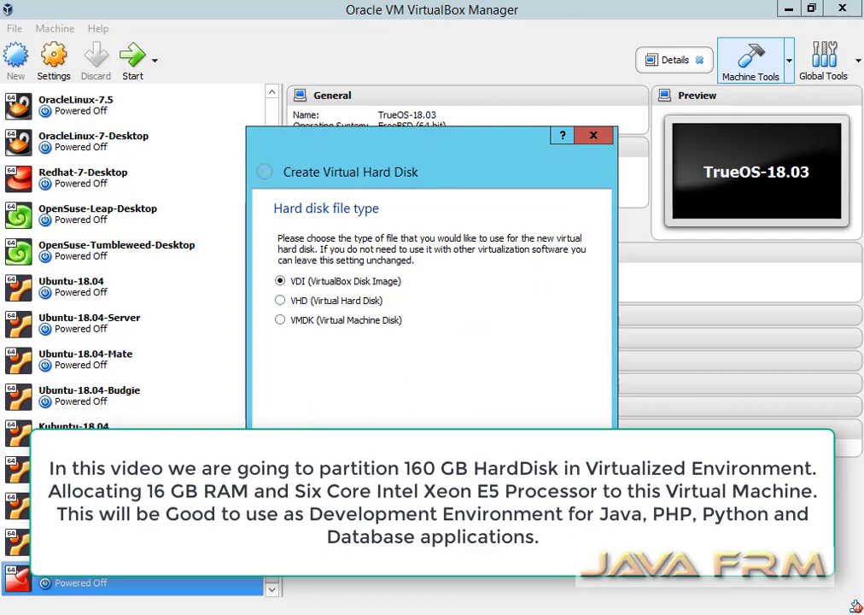
key(Return)
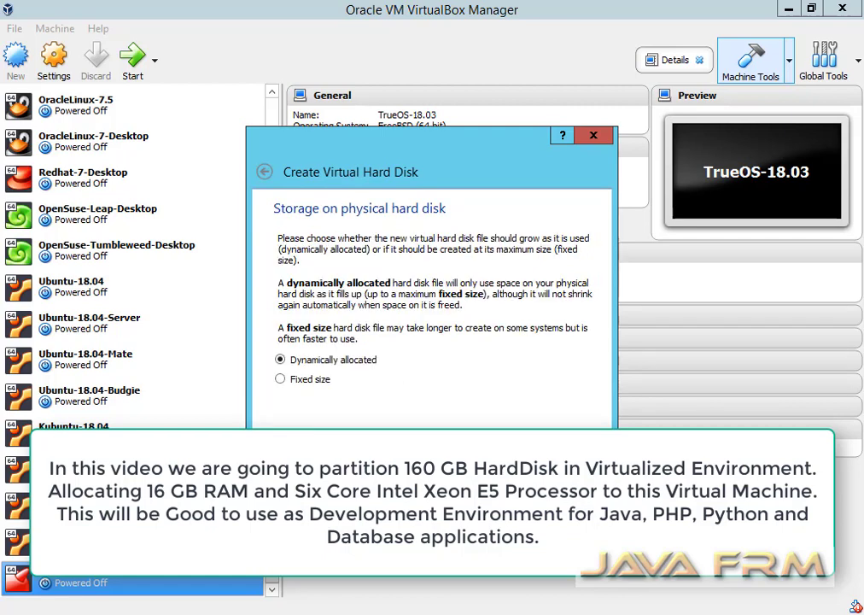
key(Return)
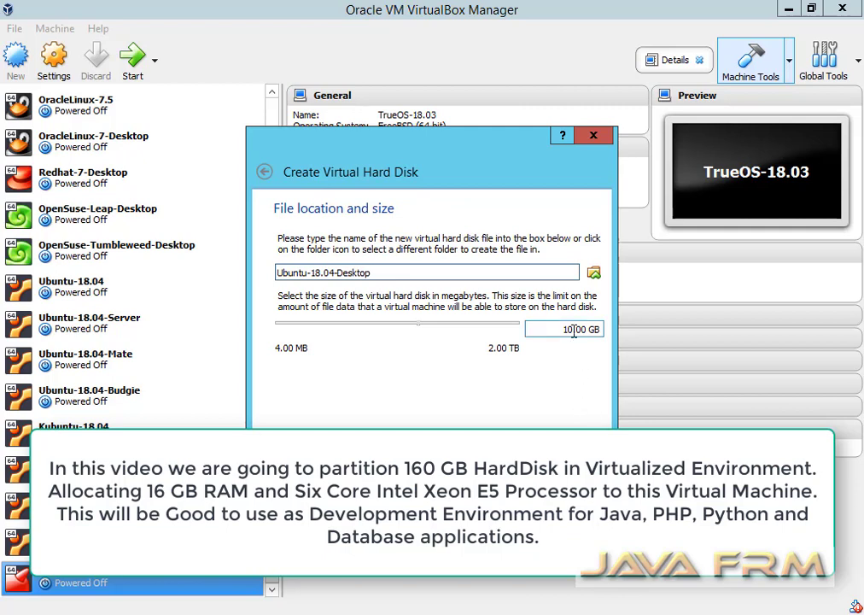
drag(574, 332, 546, 332)
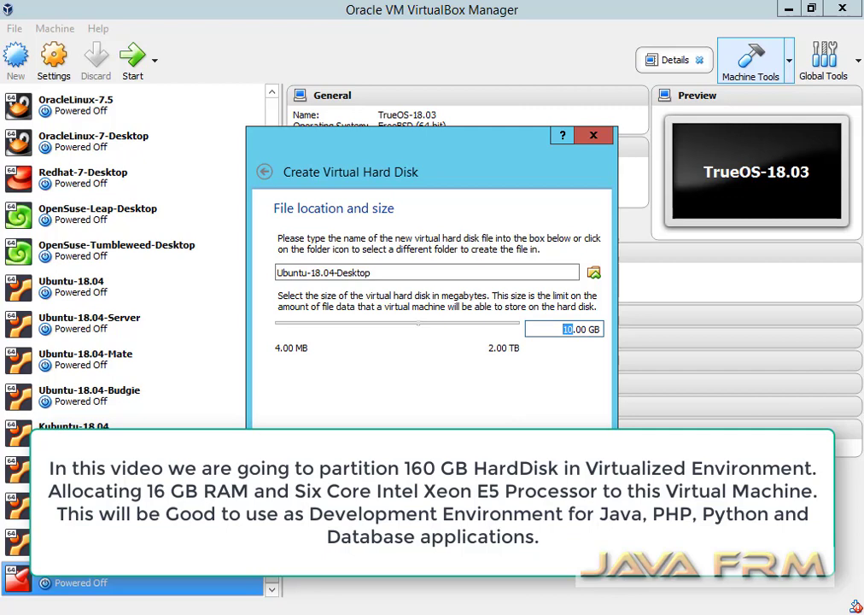
text(160)
key(Return)
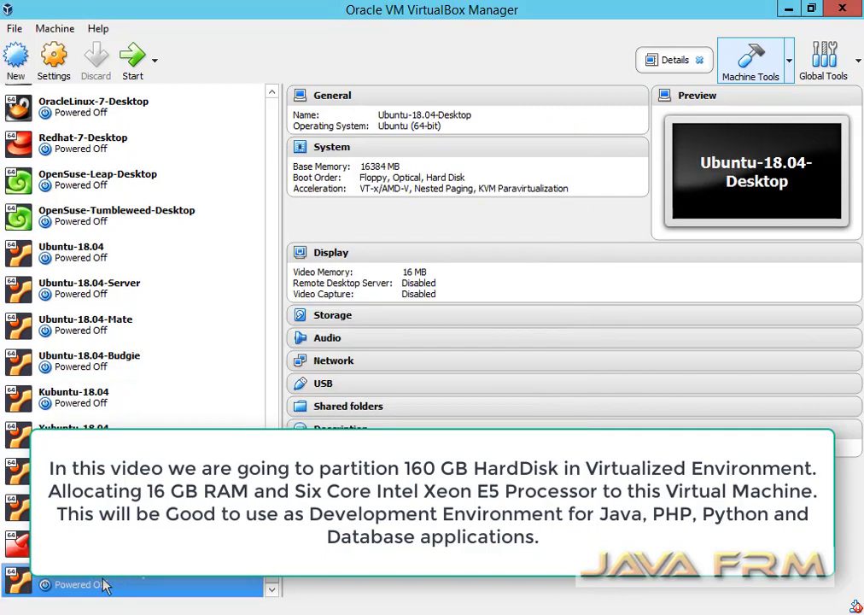
In the machine's settings, set the shared clipboard to Bidirectional.
right_click(102, 584)
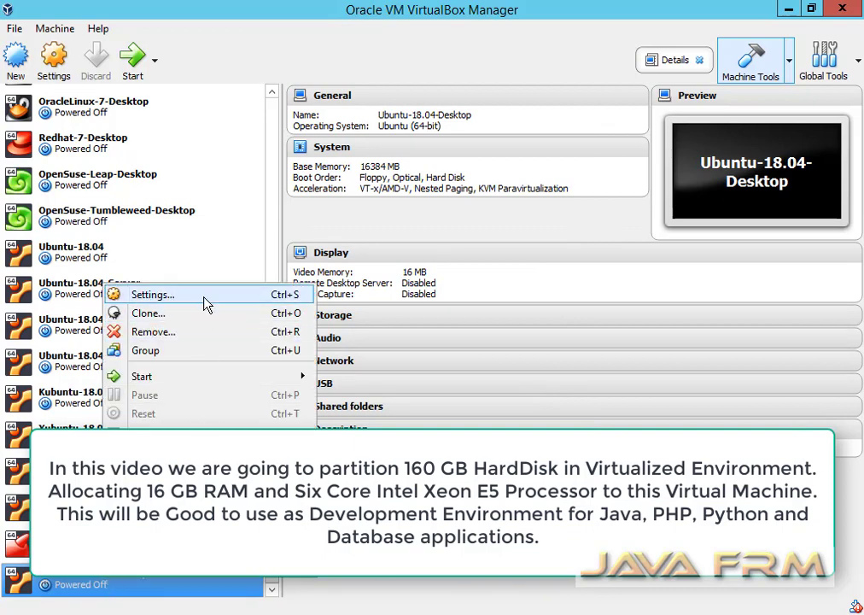
click(164, 293)
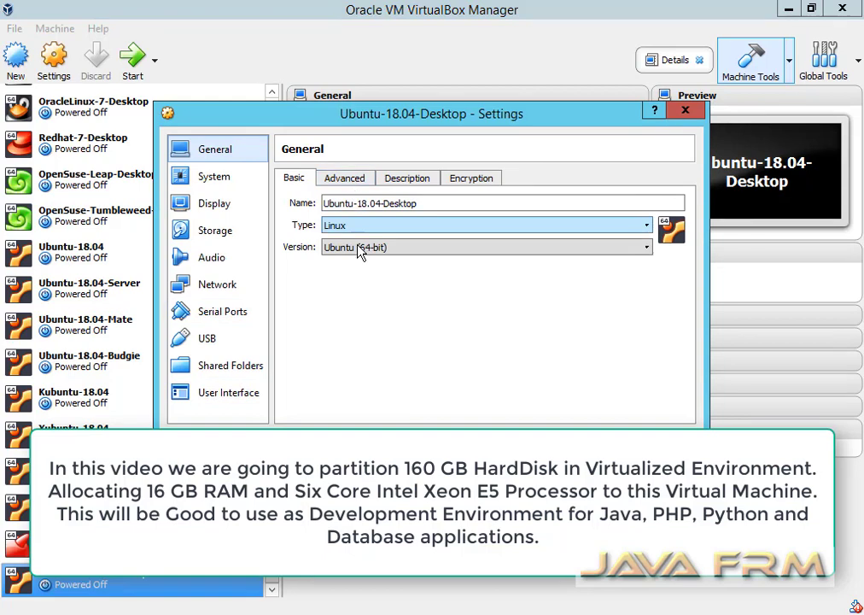
click(352, 181)
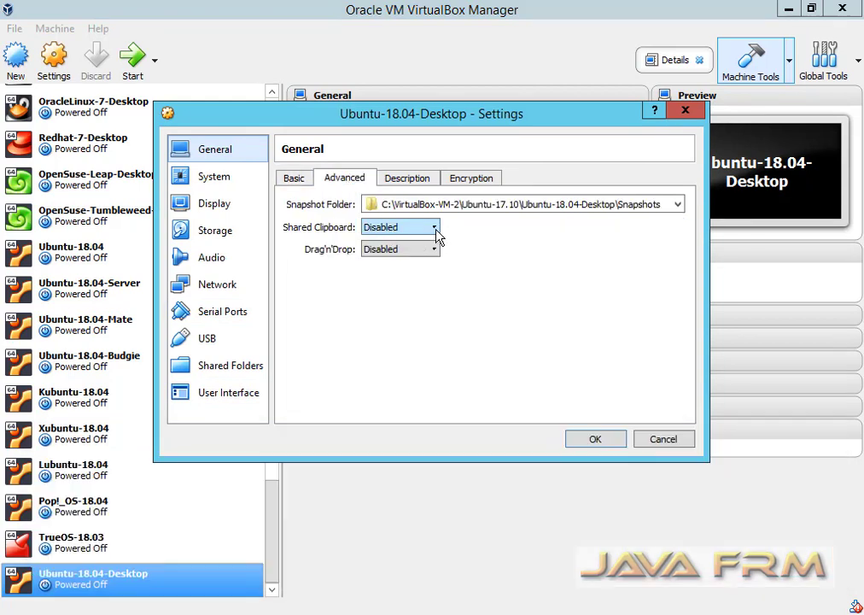
click(433, 231)
click(417, 274)
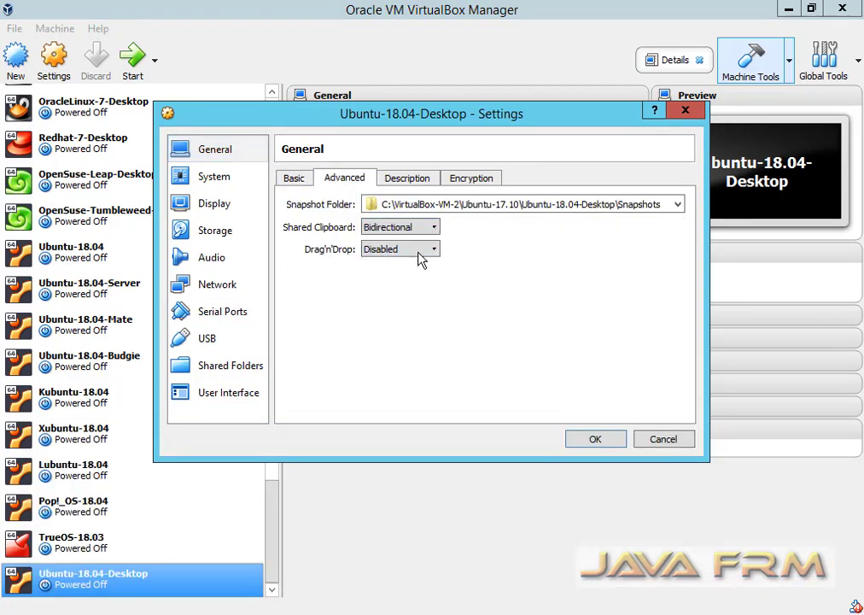
click(410, 183)
click(457, 181)
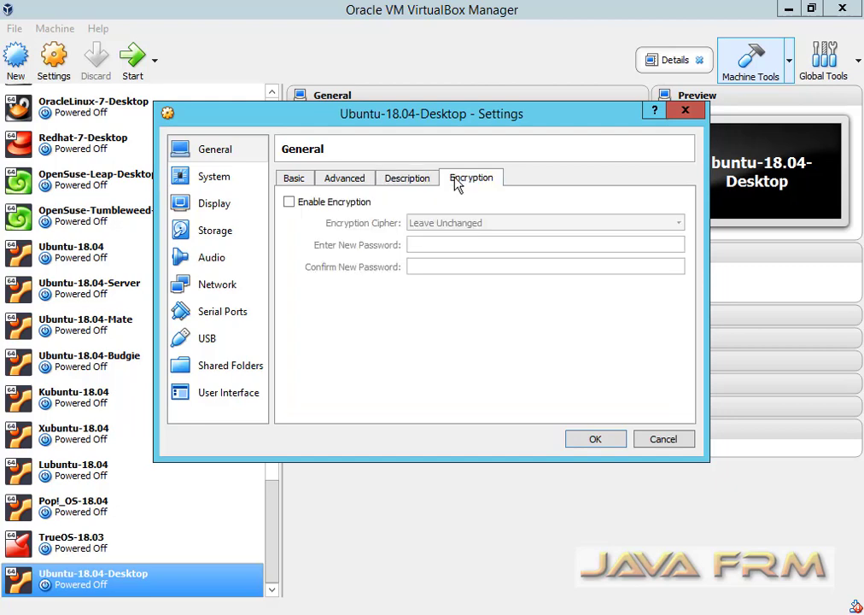
Assign 6 processors to the machine in the System settings.
click(208, 182)
click(376, 179)
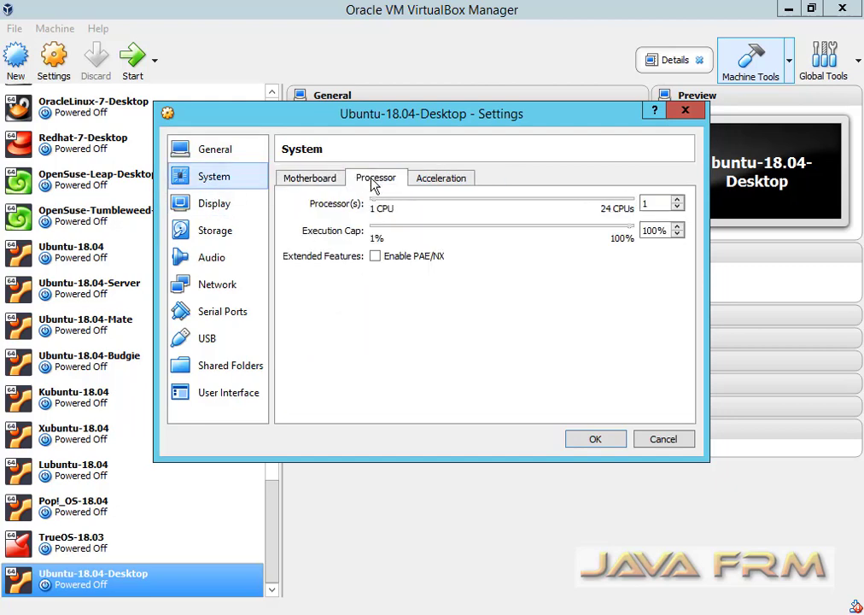
click(677, 201)
click(677, 200)
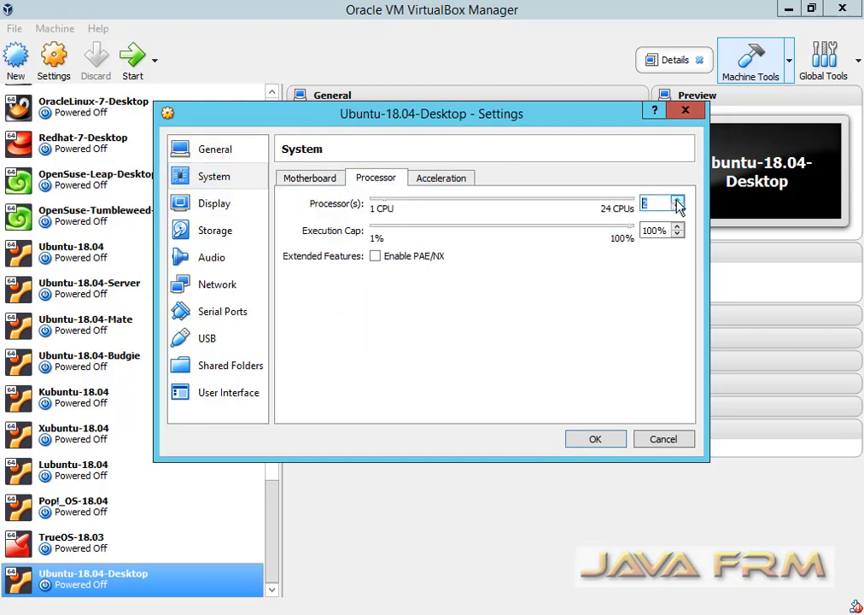
click(678, 201)
click(677, 200)
text(6)
click(426, 182)
click(203, 210)
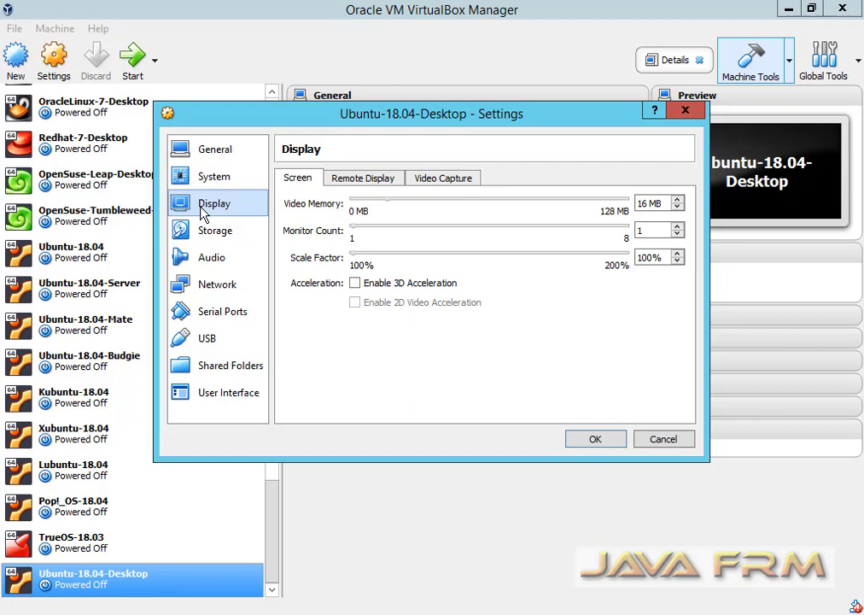
Load ubuntu-18.04-desktop-amd64 ISO from D:\LinuxOS-ISO\Ubuntu\2018 into the optical drive and save the settings.
click(227, 232)
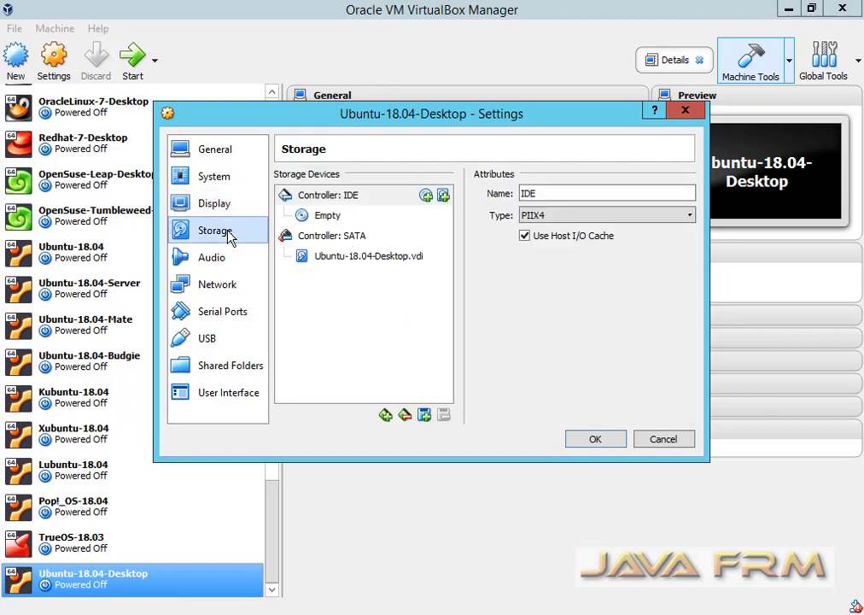
click(327, 217)
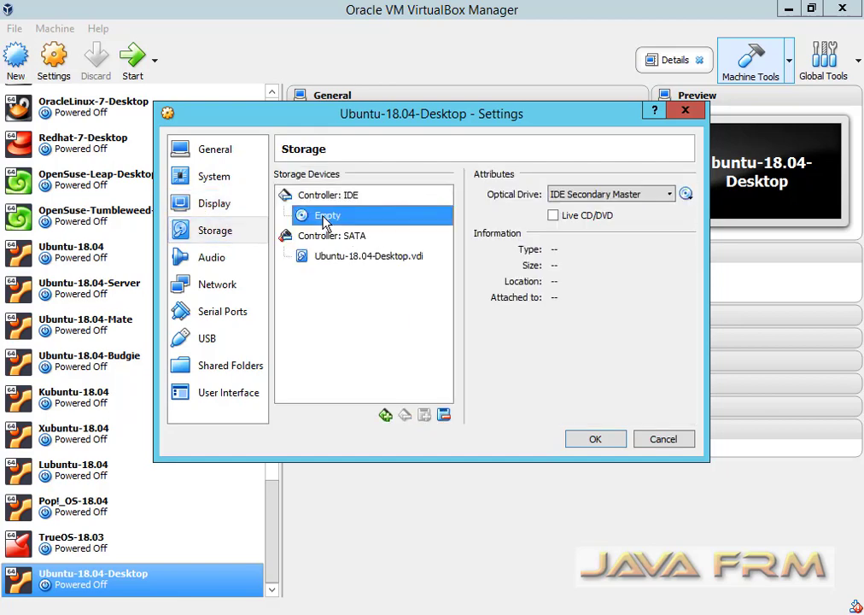
click(686, 195)
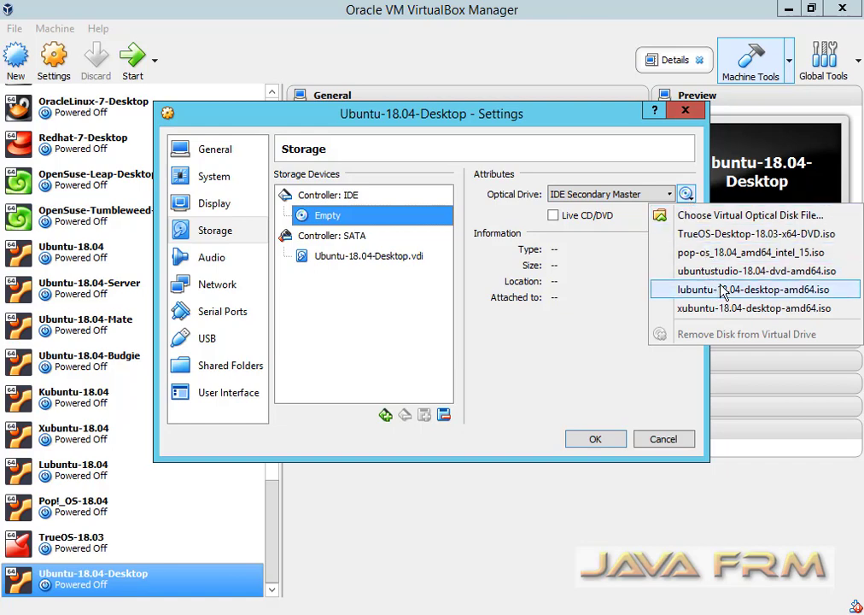
click(740, 217)
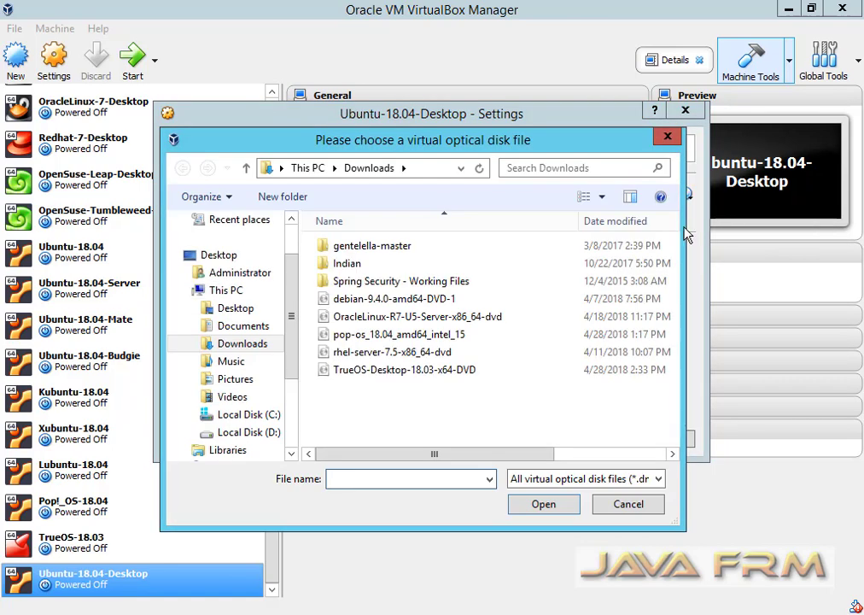
click(247, 432)
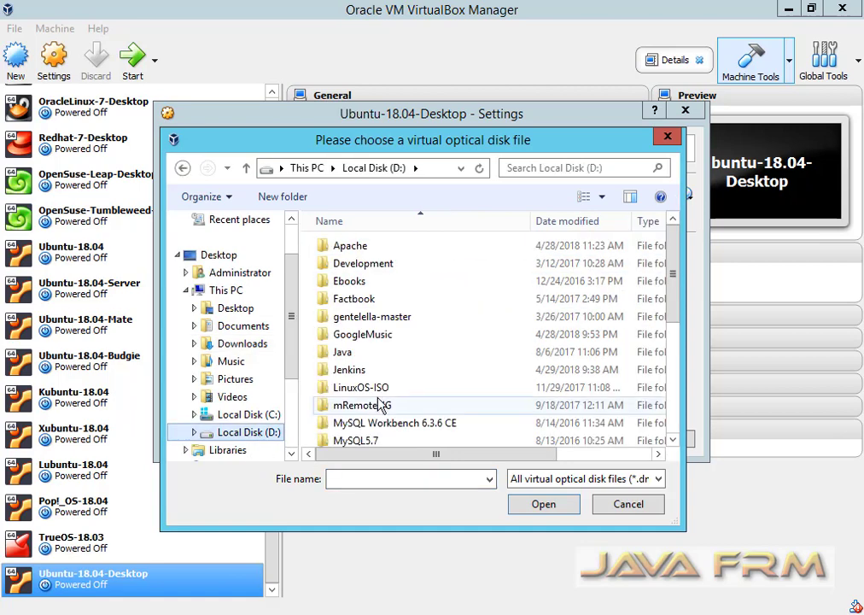
double_click(378, 390)
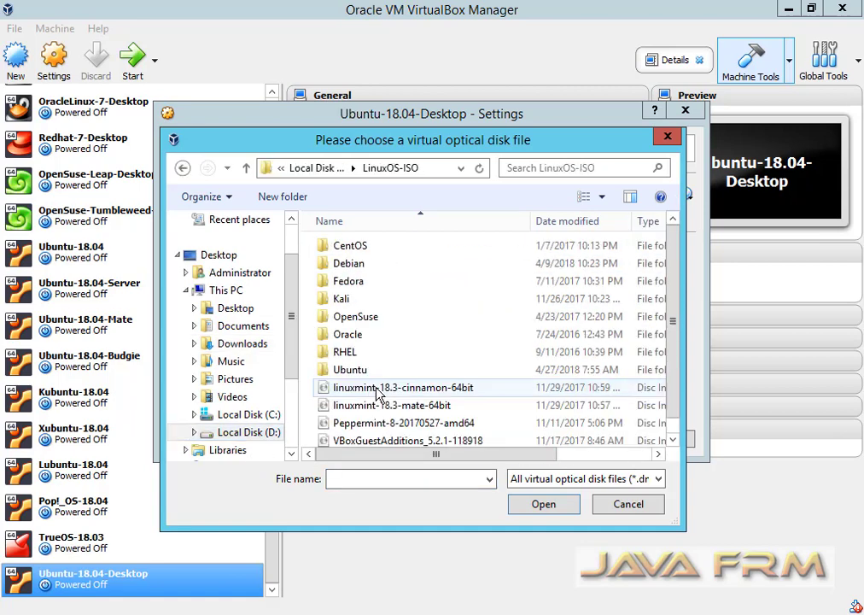
scroll(378, 390, down, 1)
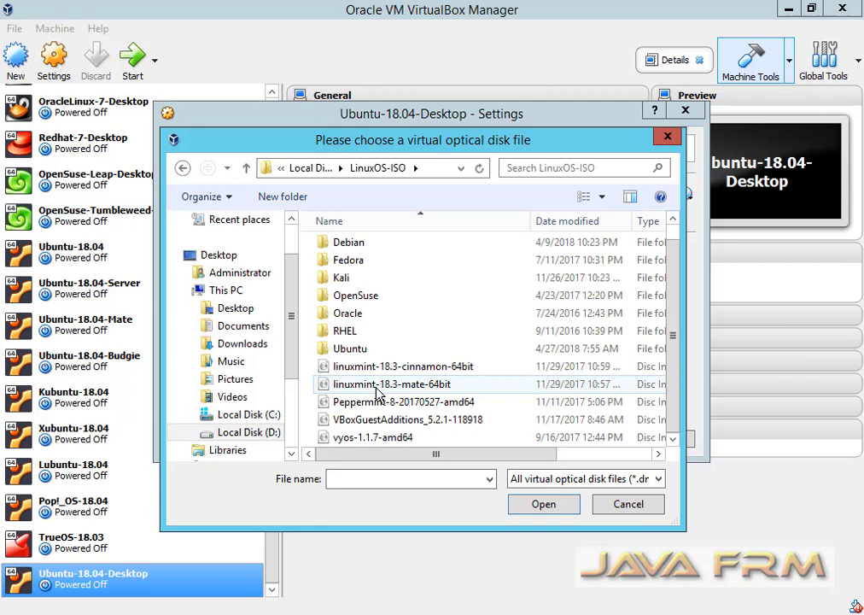
double_click(350, 348)
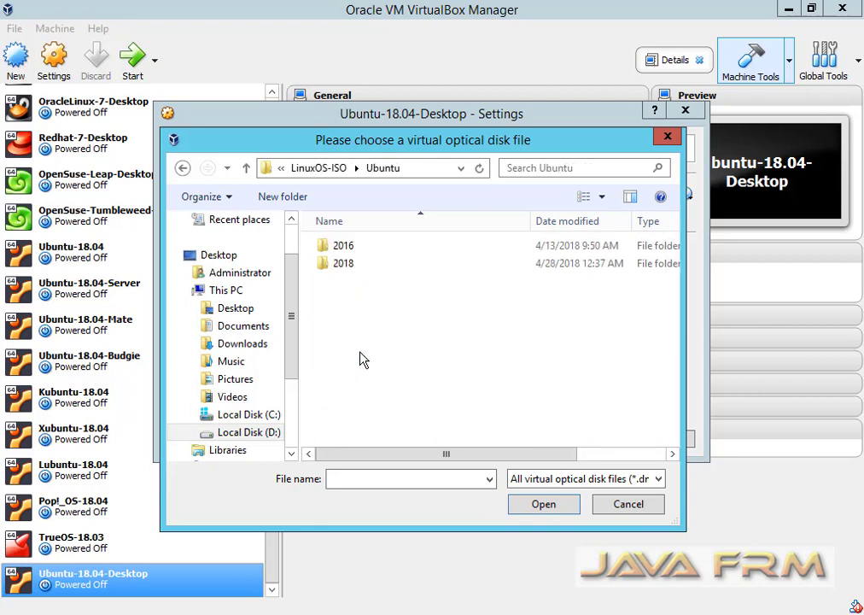
double_click(349, 267)
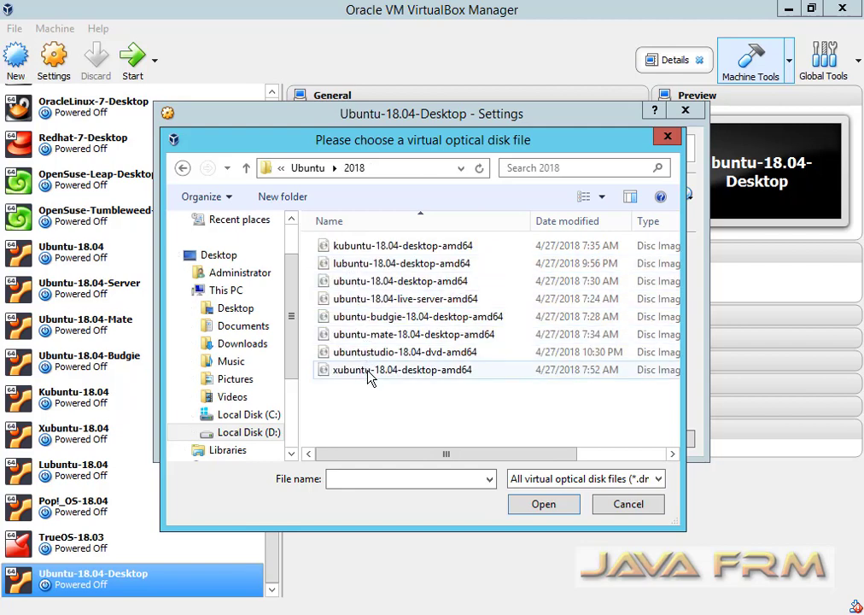
click(367, 283)
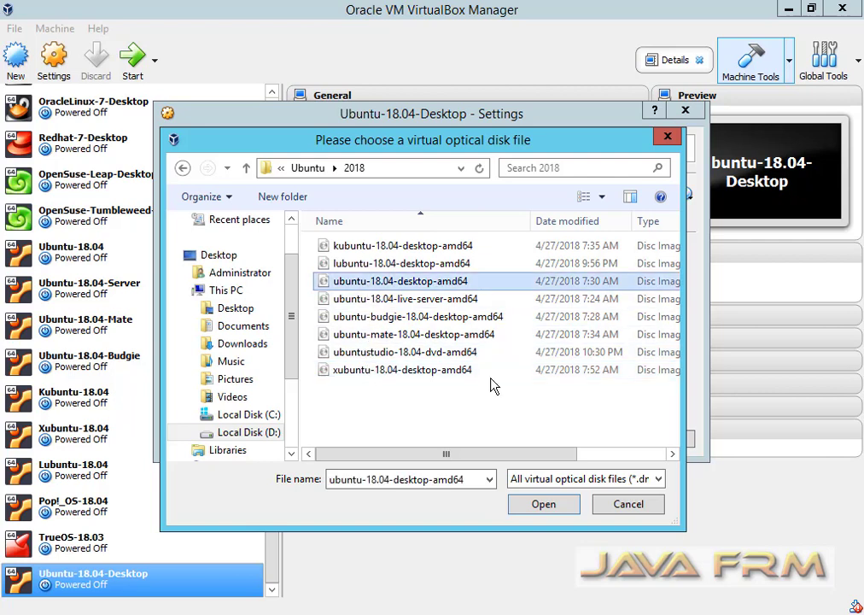
click(549, 508)
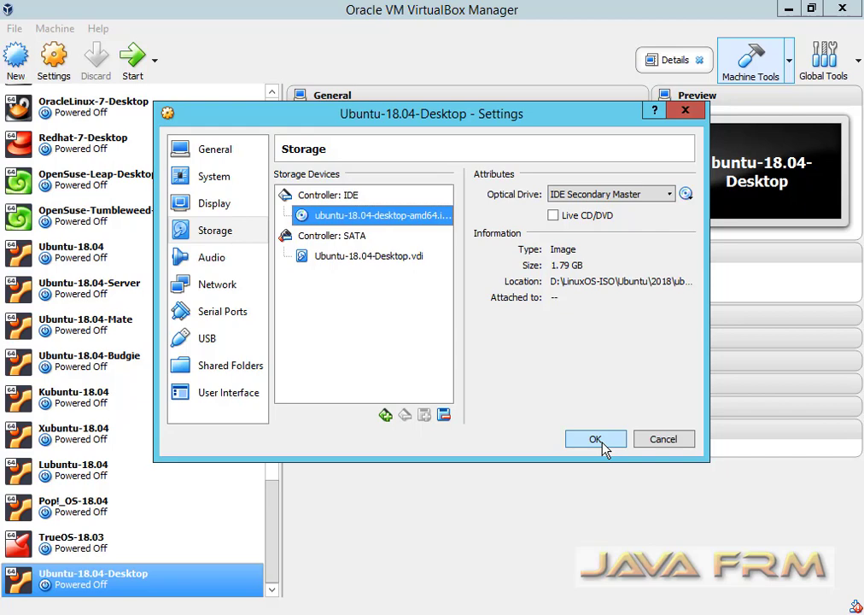
click(603, 448)
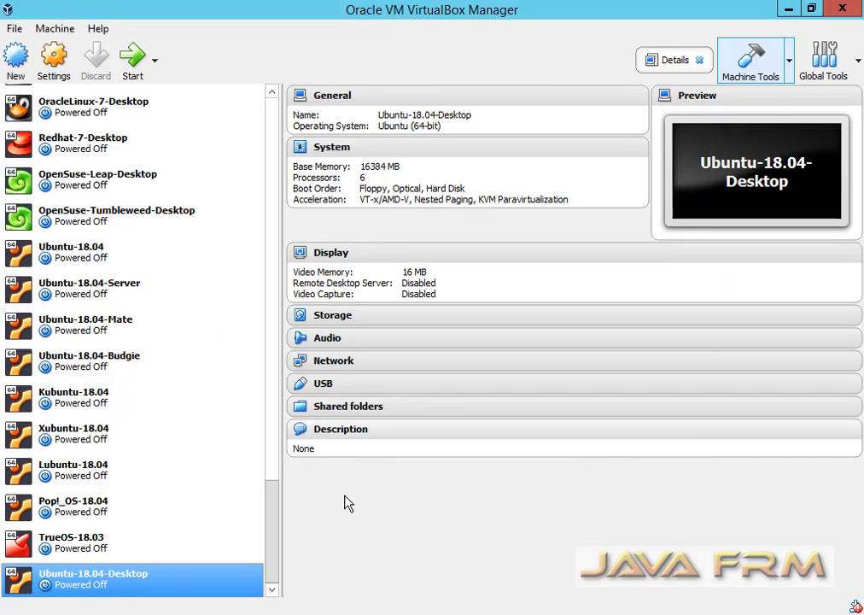
Attach the network adapter to Host-only with promiscuous mode Allow All, then start the VM.
right_click(127, 587)
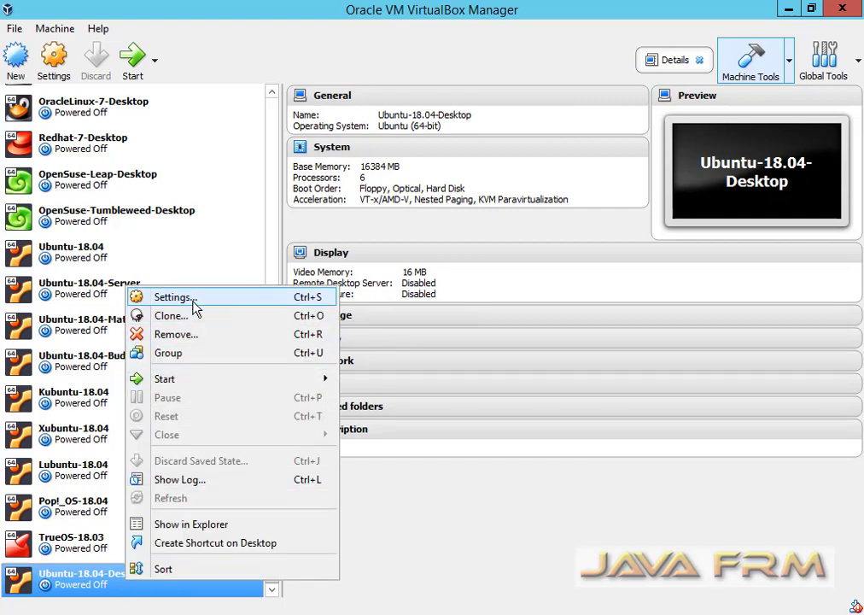
click(205, 301)
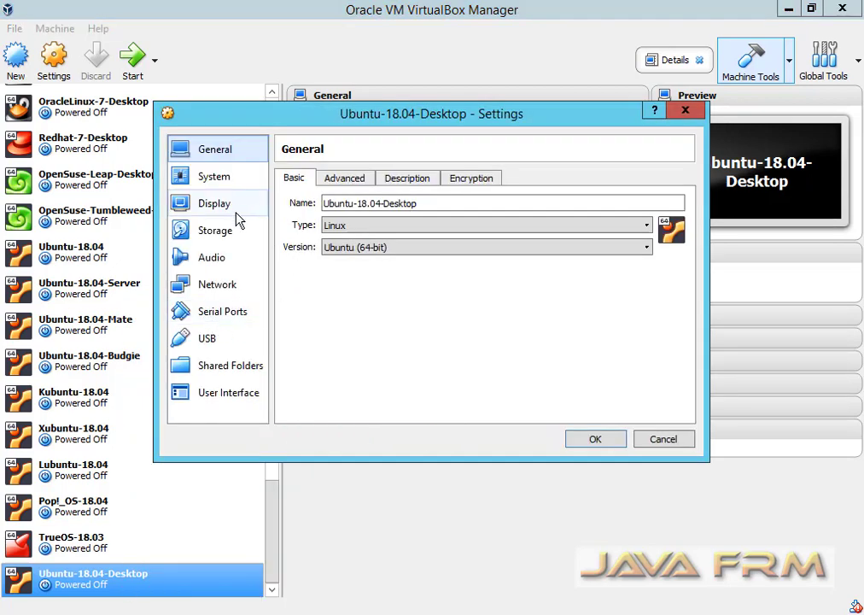
click(224, 291)
click(318, 268)
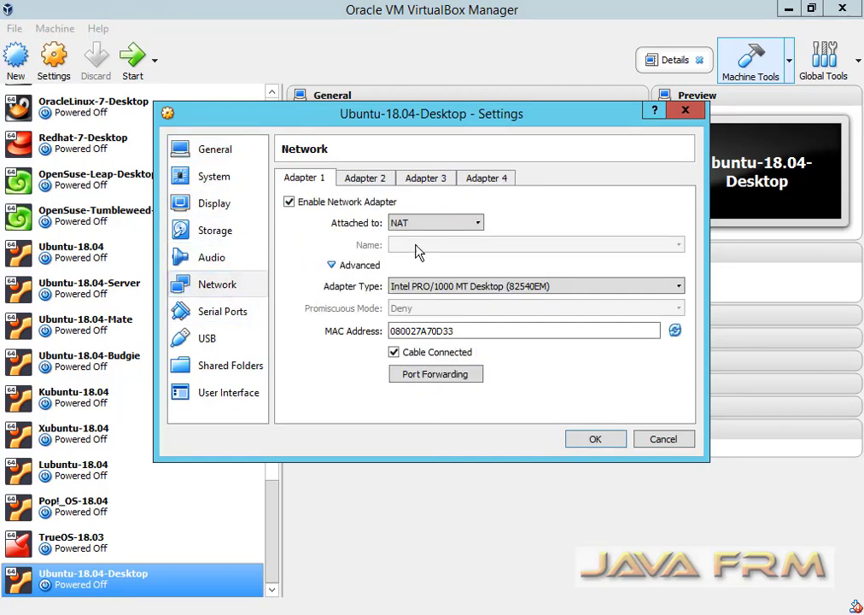
click(478, 226)
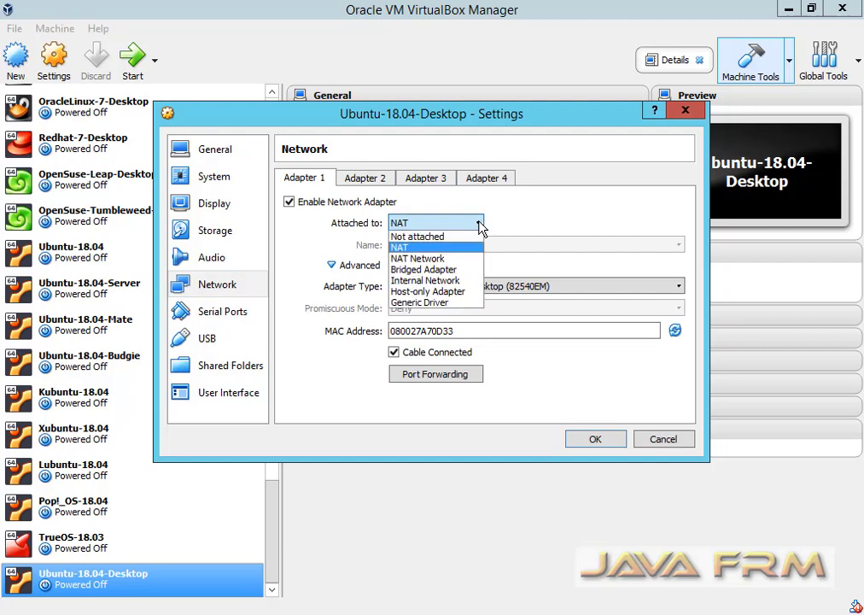
click(455, 291)
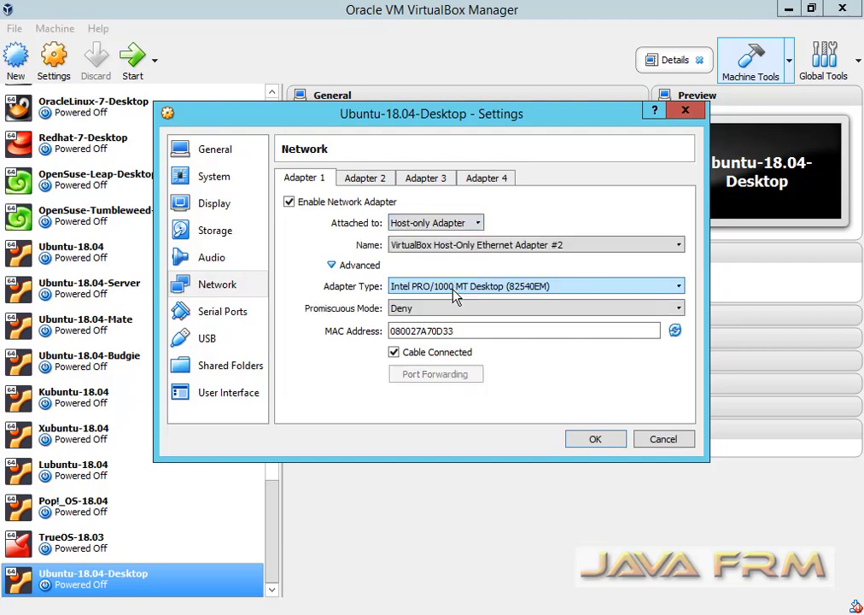
click(681, 309)
click(410, 341)
click(609, 444)
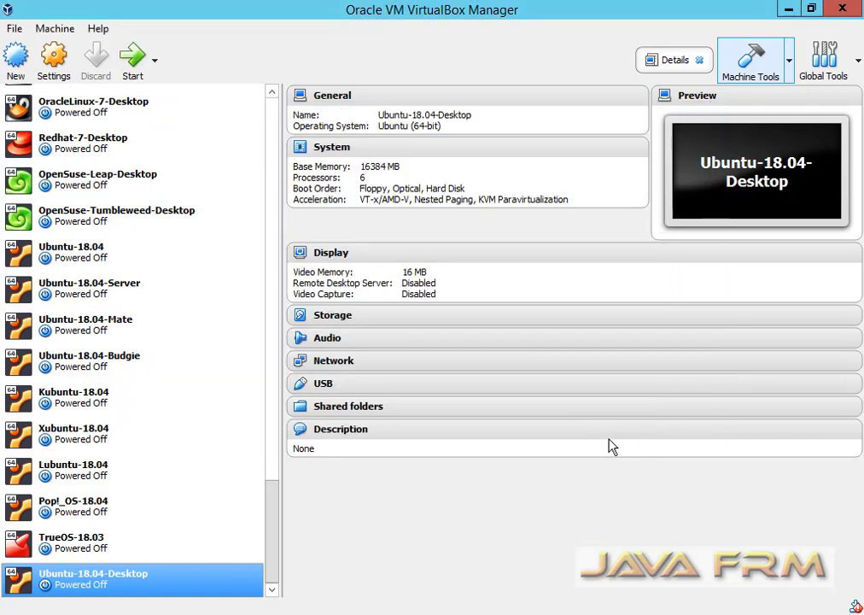
right_click(117, 587)
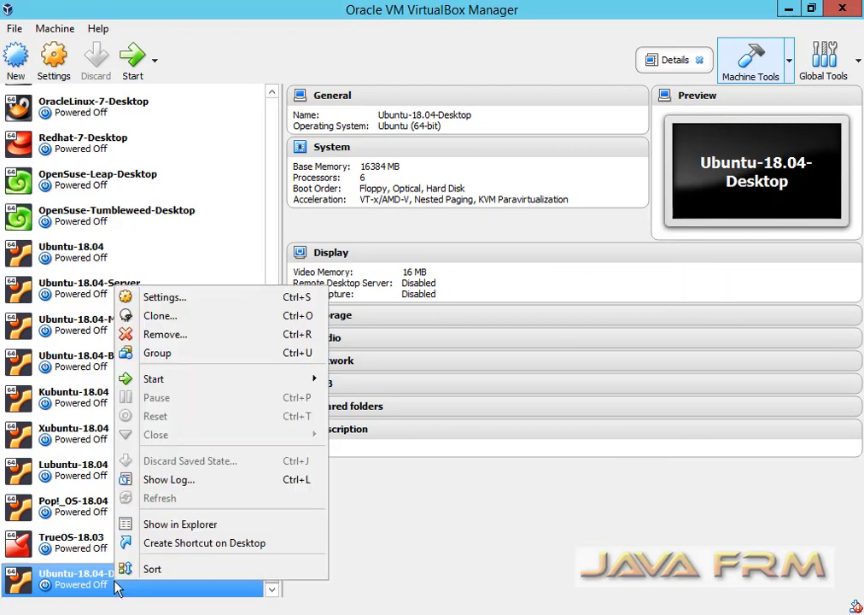
mouse_move(207, 380)
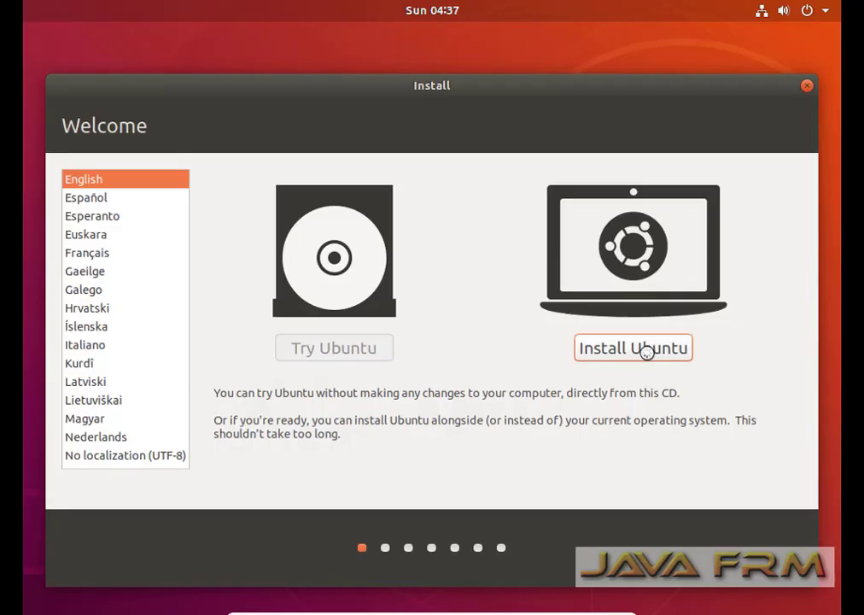
Begin installing Ubuntu with English (US) keyboard and normal installation, choosing Something else.
click(647, 351)
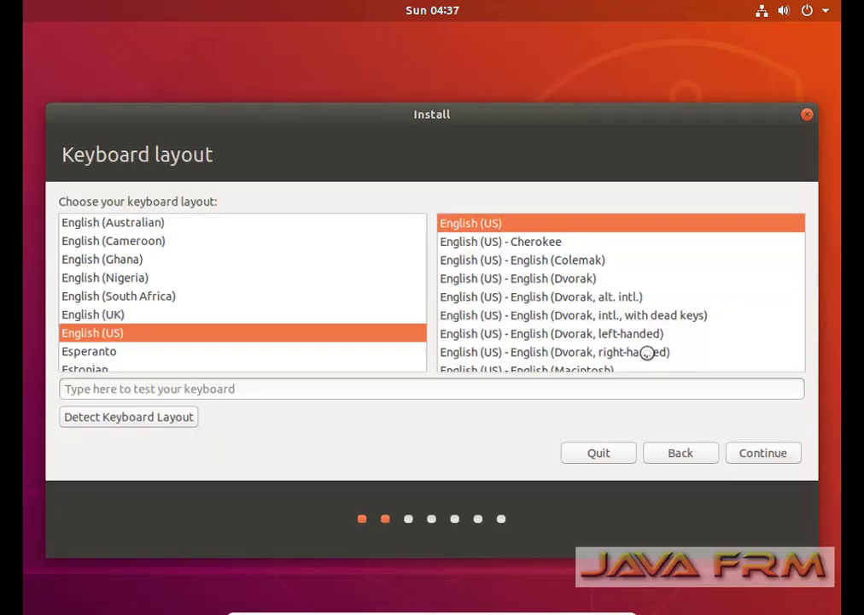
click(765, 453)
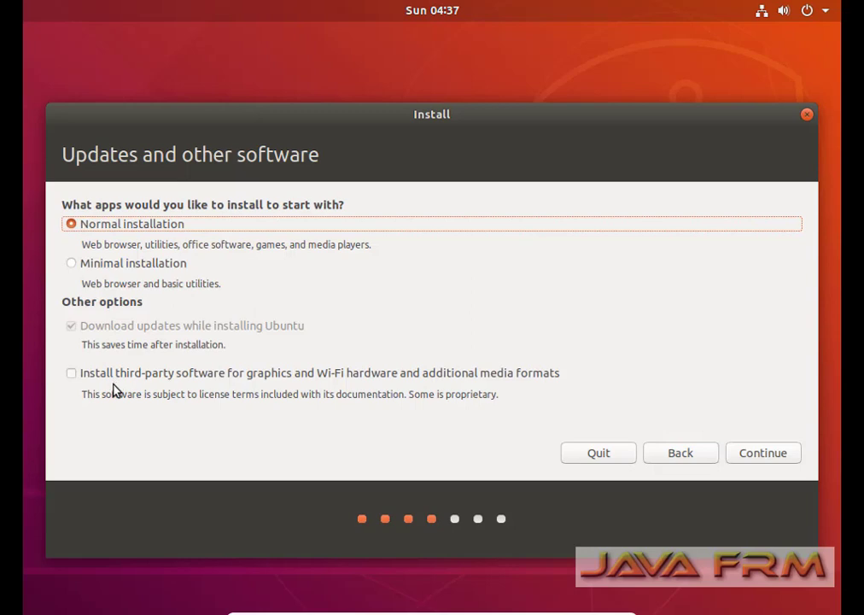
click(766, 453)
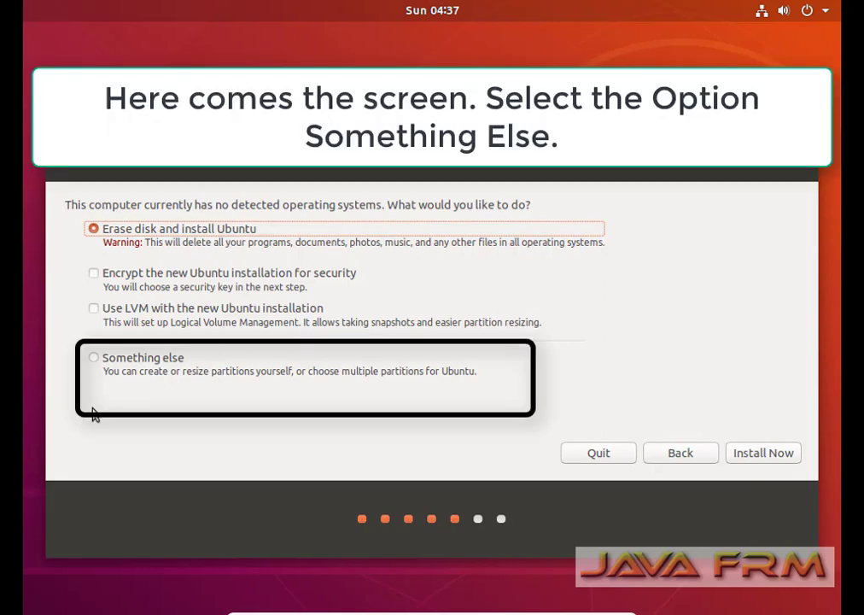
click(94, 359)
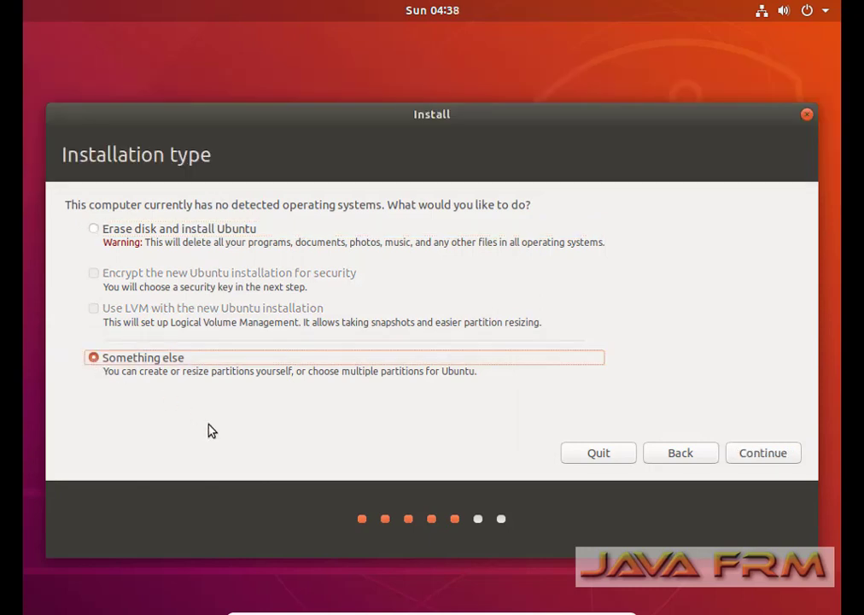
Open the partition editor and create a new empty partition table on /dev/sda.
click(763, 461)
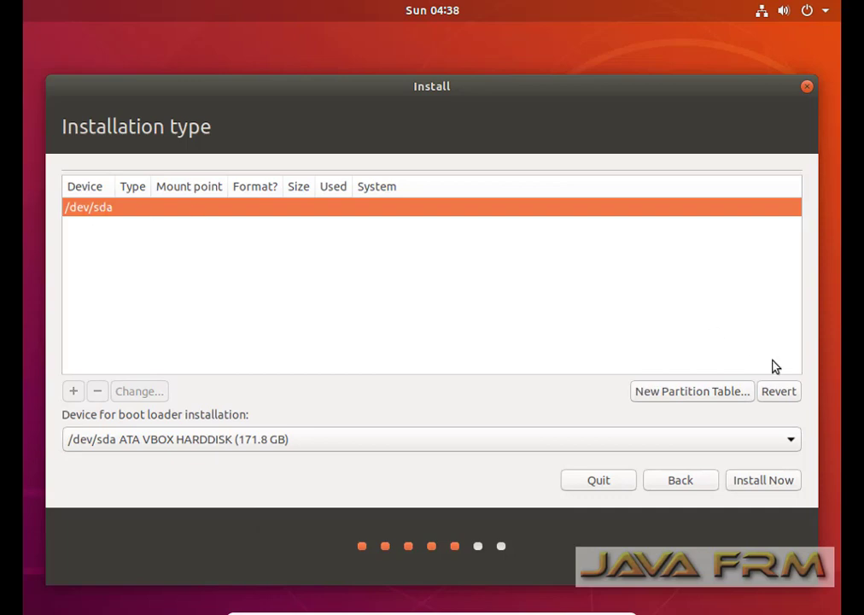
click(697, 395)
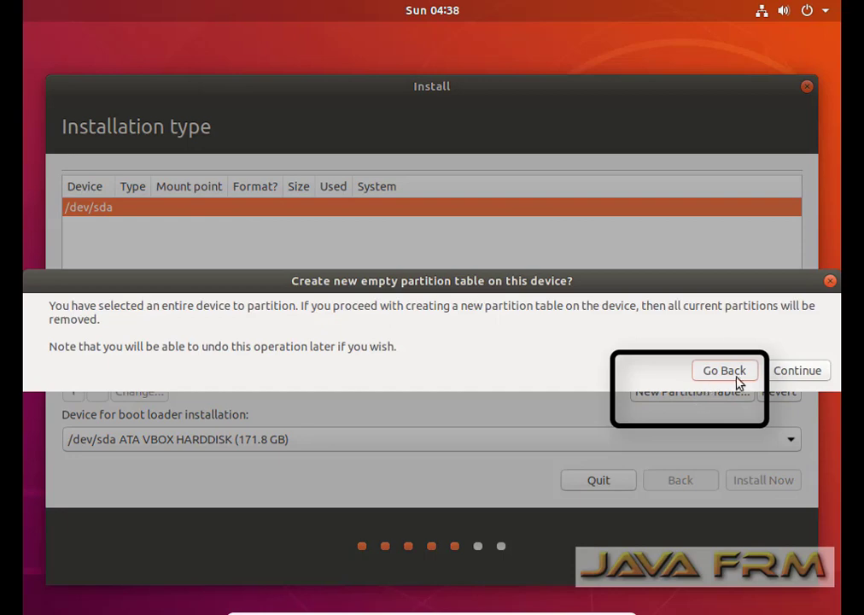
click(797, 375)
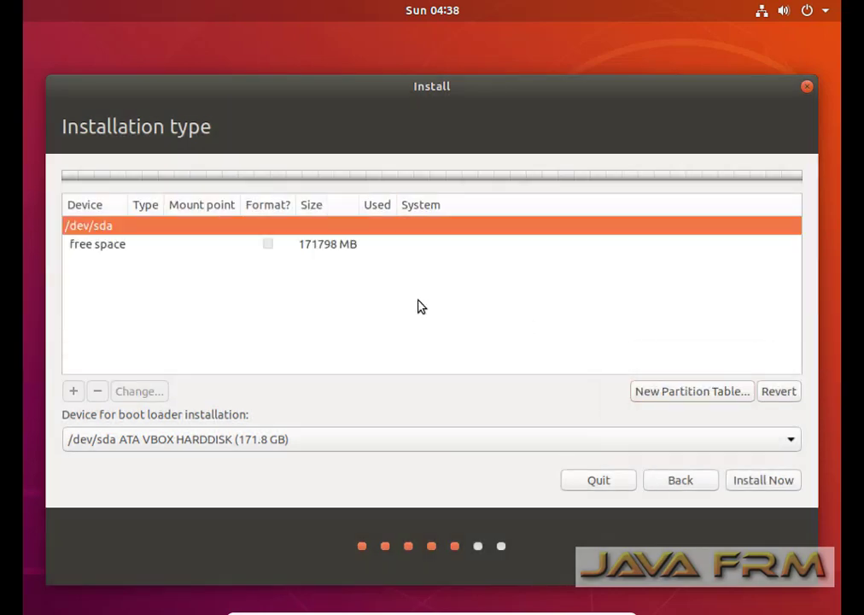
Create a 22000 MB primary ext4 partition mounted at / from the free space.
click(105, 249)
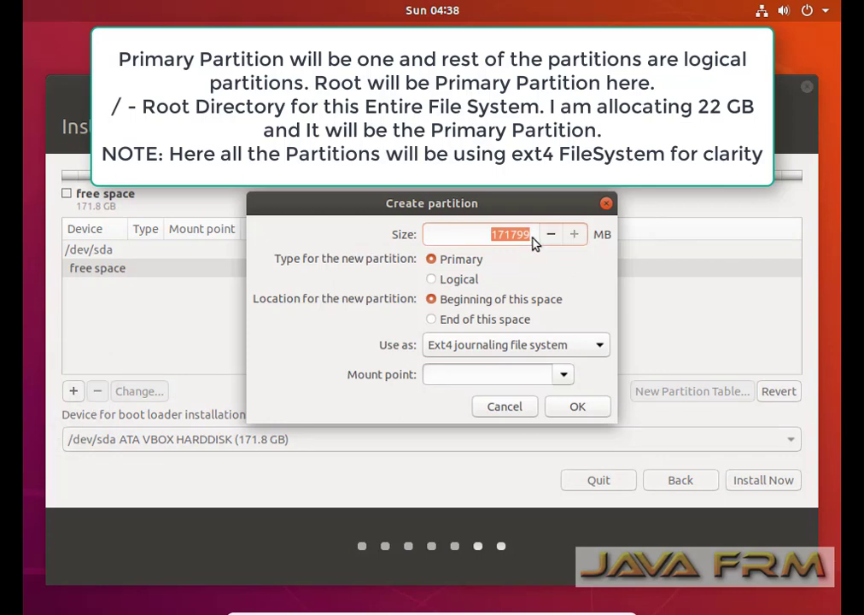
click(494, 236)
text(2200)
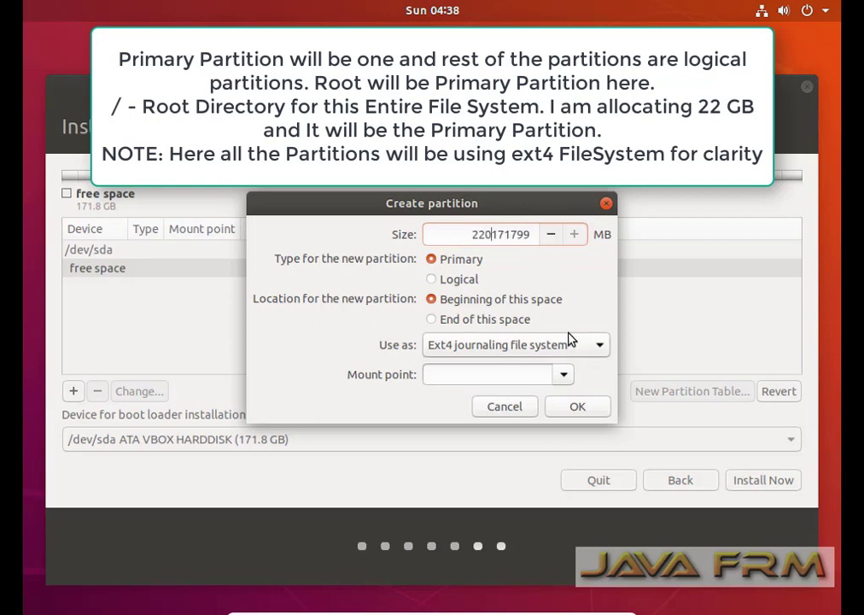
key(Delete)
key(Delete)
key(Delete)
key(Delete)
key(Delete)
key(Delete)
text(000)
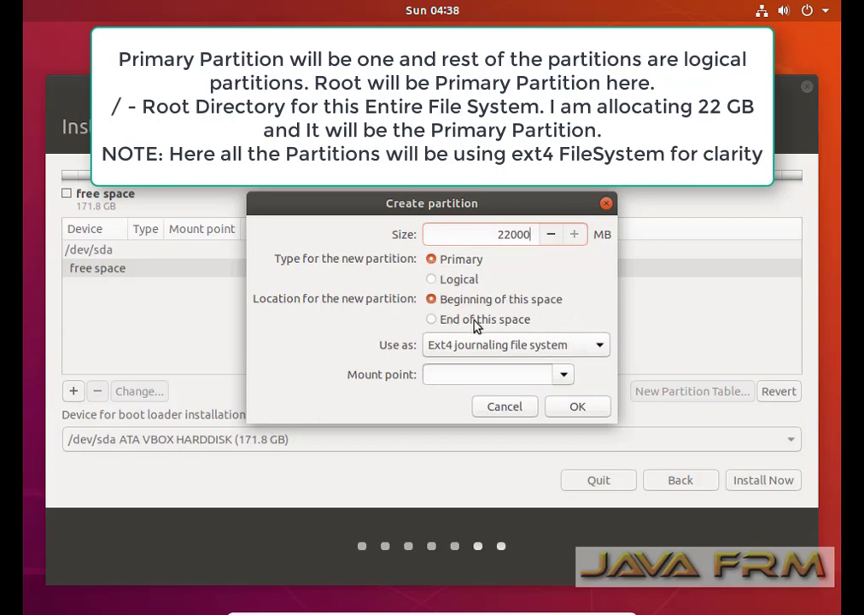
click(564, 377)
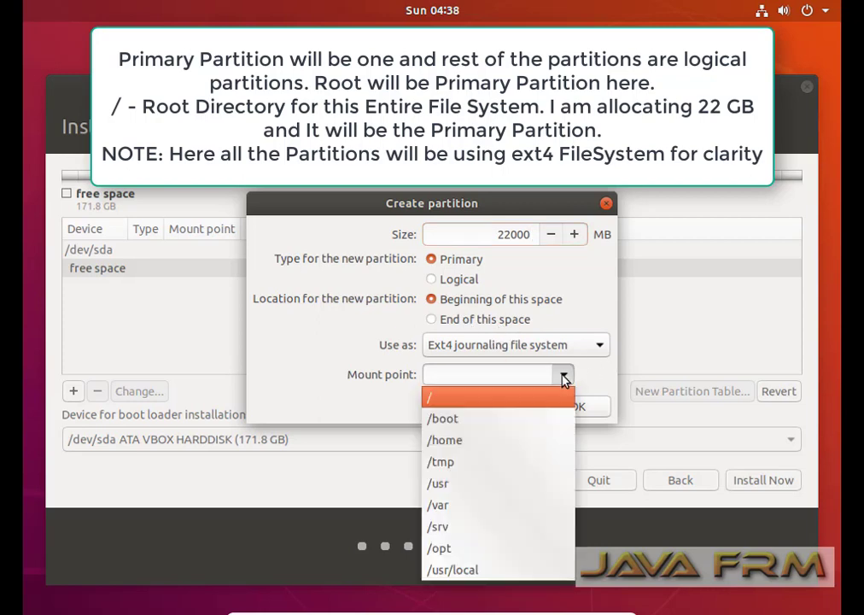
click(443, 402)
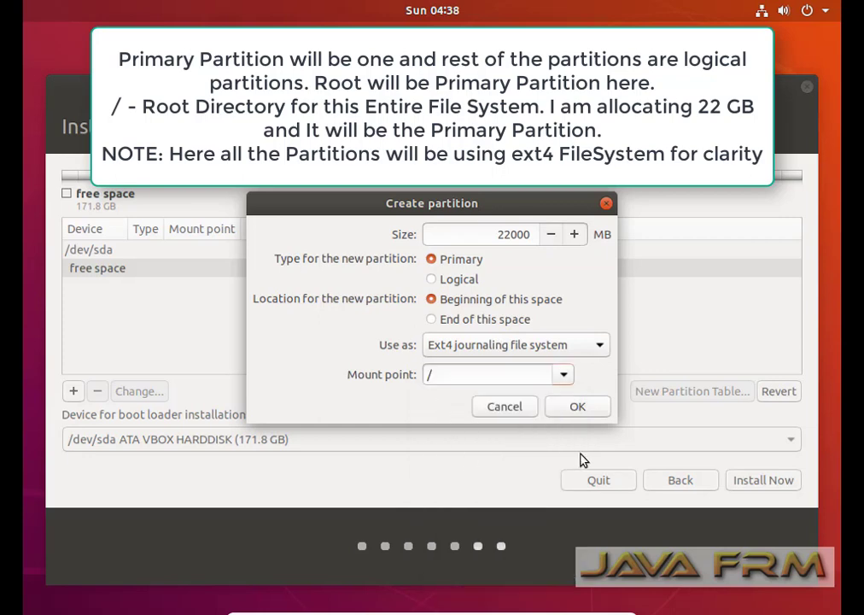
click(578, 407)
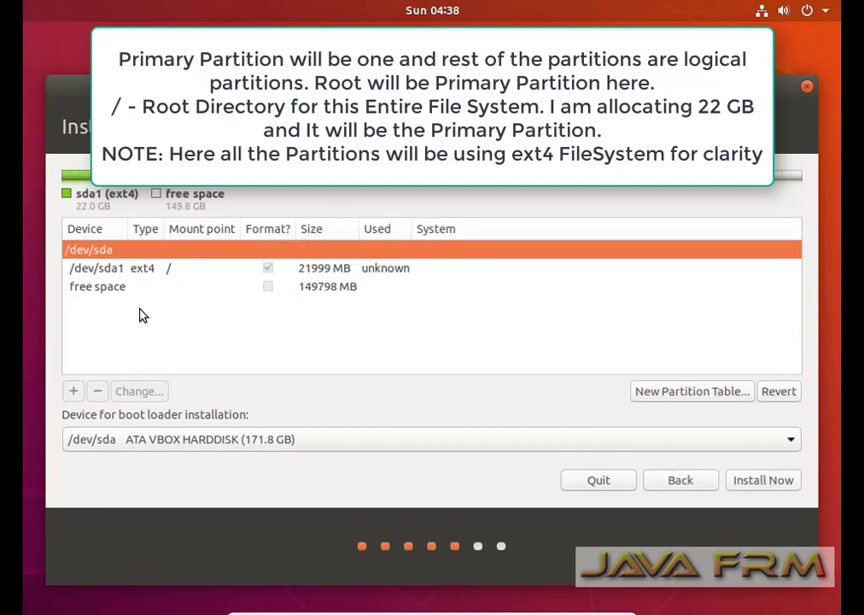
click(114, 295)
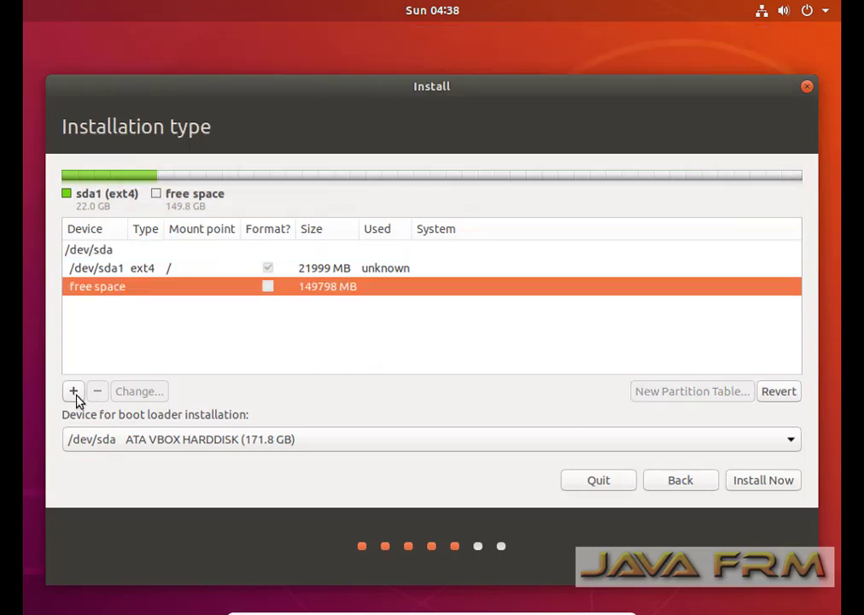
Add a 10000 MB logical ext4 partition mounted at /home.
click(73, 391)
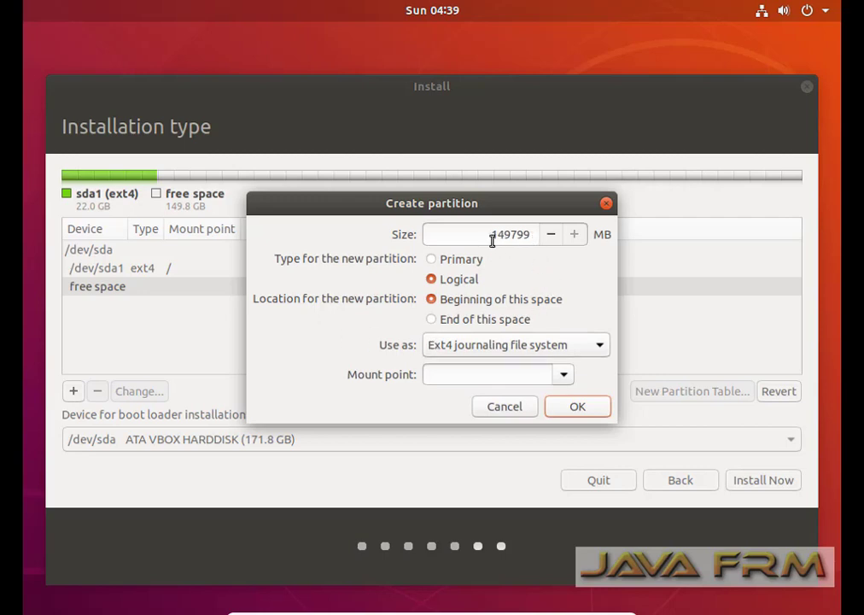
drag(496, 235, 636, 238)
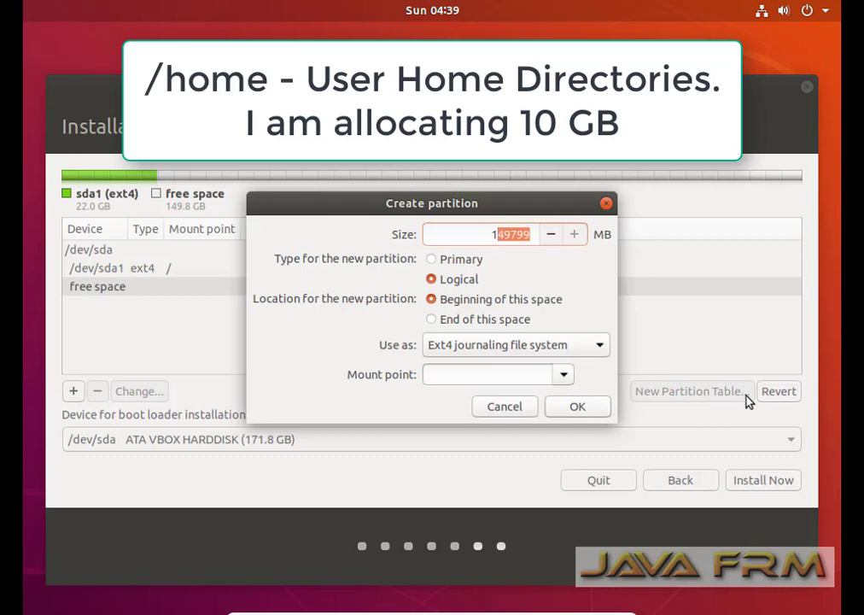
text(0000)
click(565, 377)
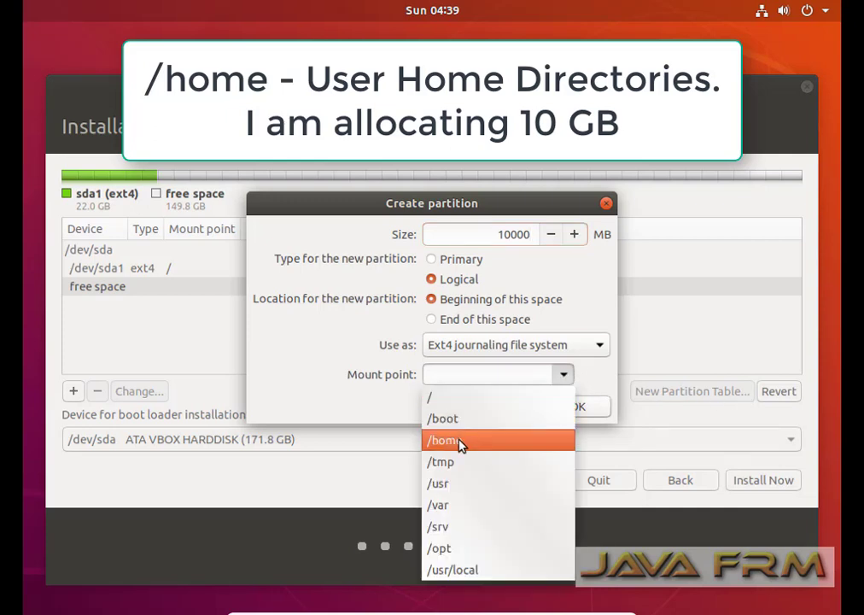
click(450, 440)
click(578, 409)
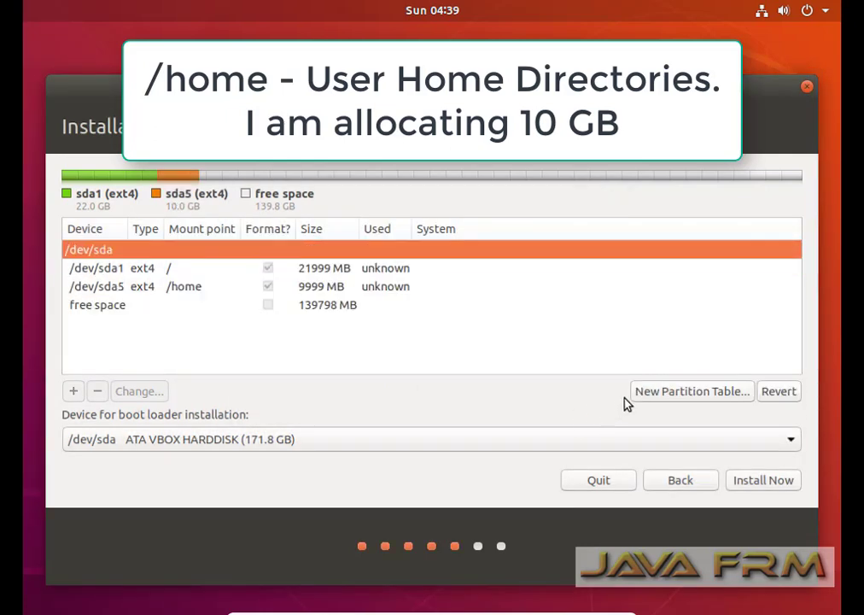
click(142, 271)
click(142, 287)
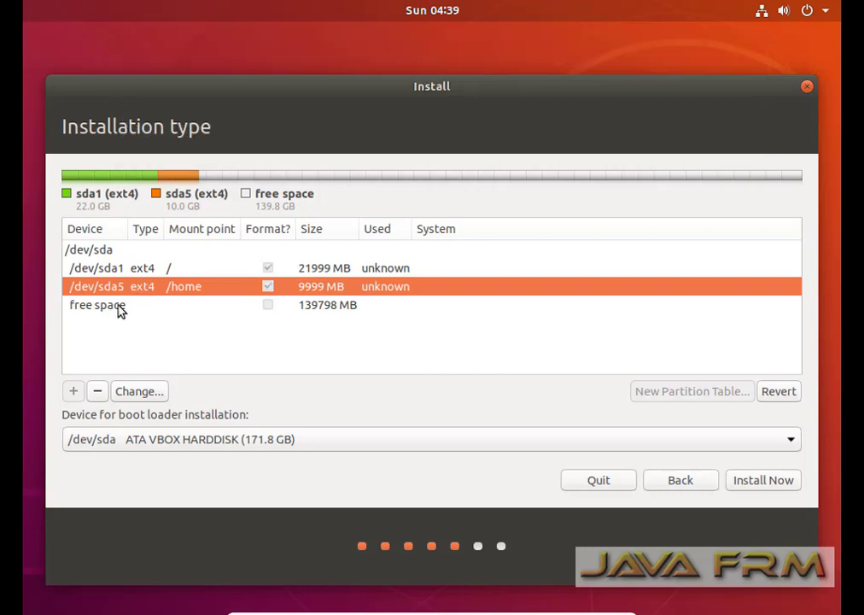
click(120, 311)
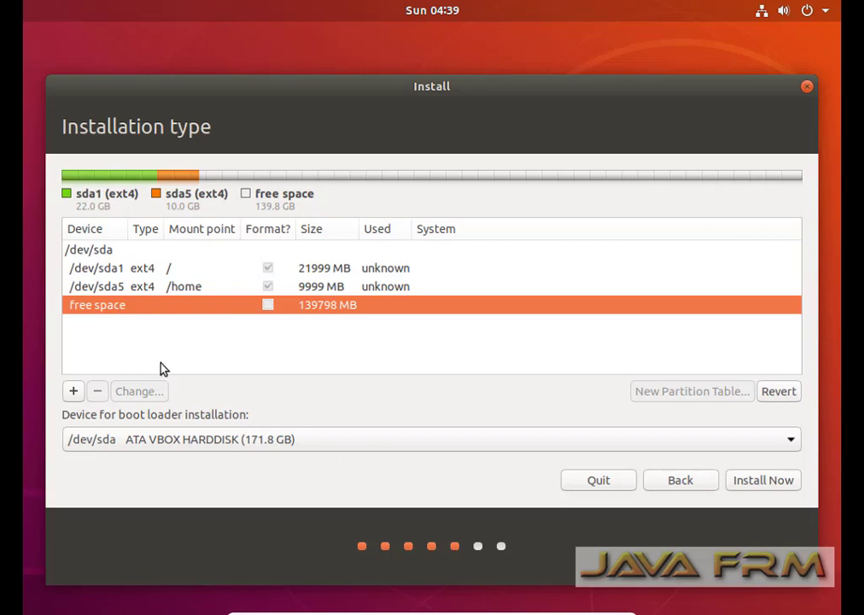
Create a 10000 MB ext4 partition mounted at /tmp from the free space.
click(72, 397)
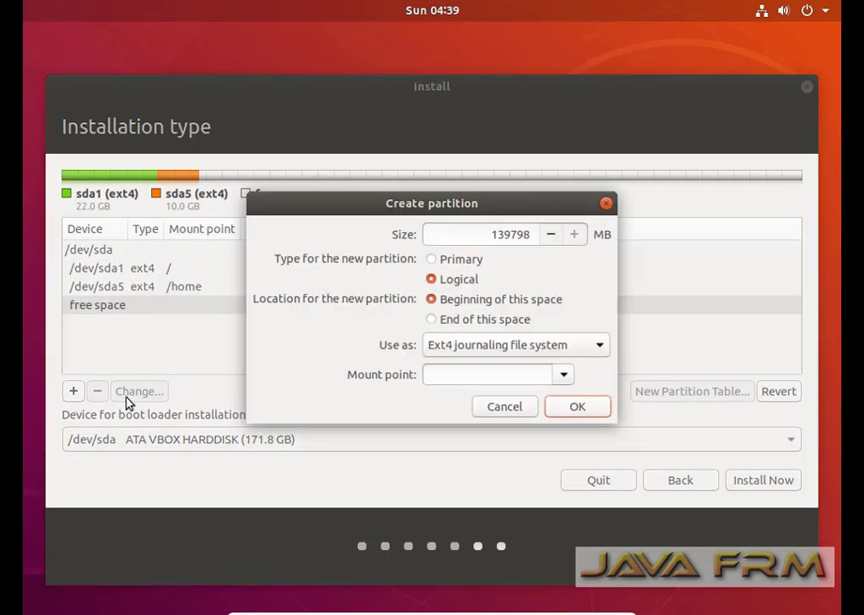
drag(502, 236, 817, 241)
text(00)
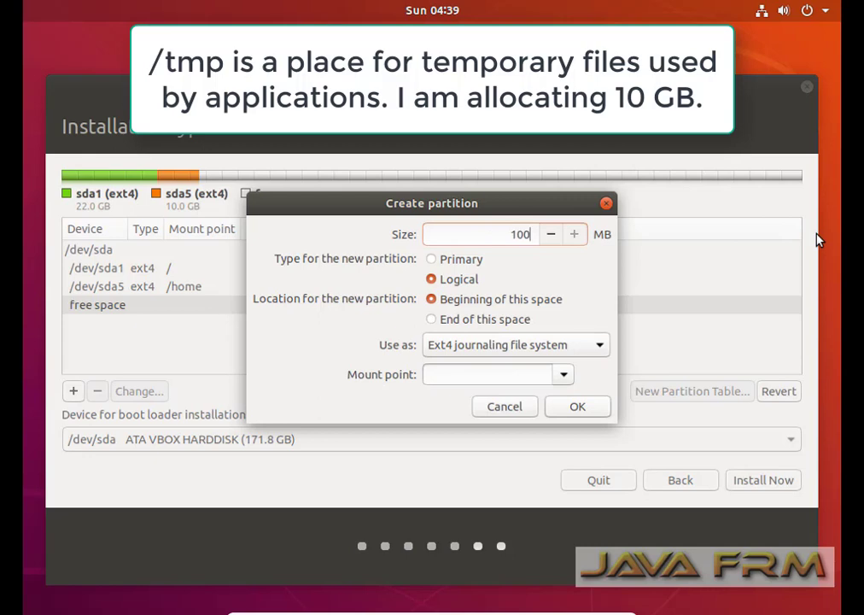
text(00)
click(563, 376)
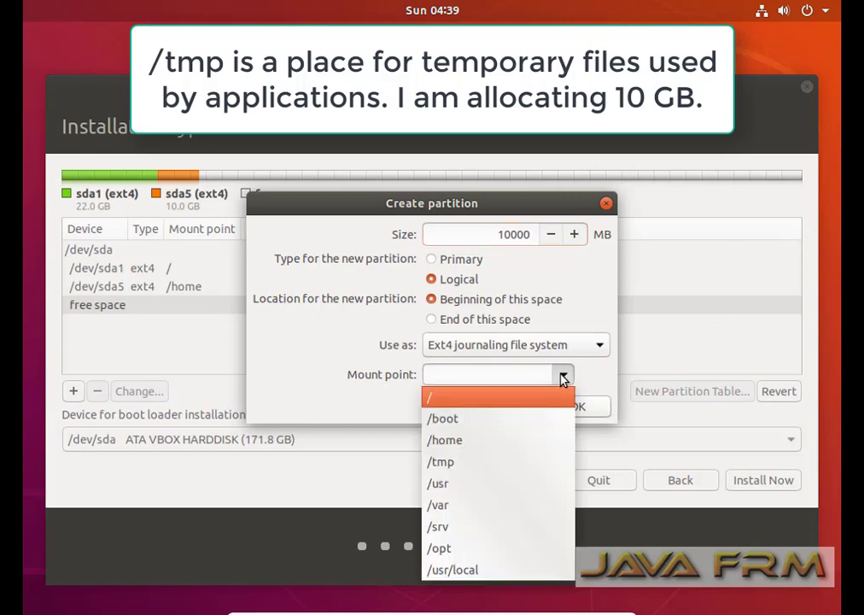
click(460, 464)
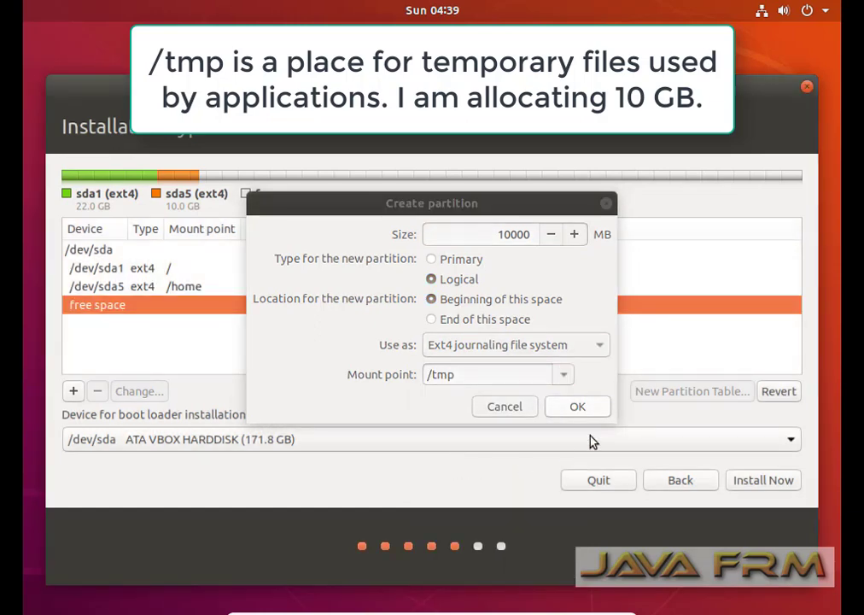
click(594, 414)
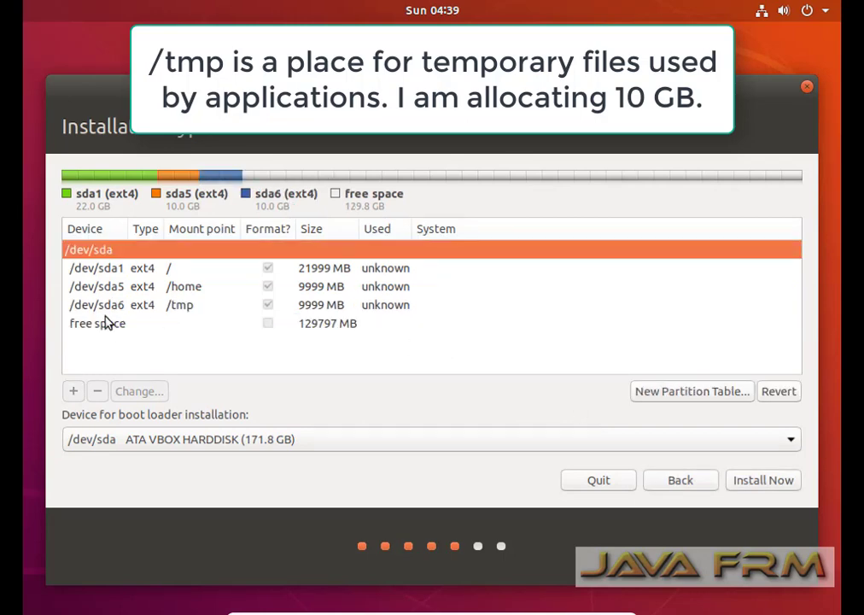
click(100, 325)
Create a 16000 MB ext4 partition mounted at /usr from the free space.
click(73, 391)
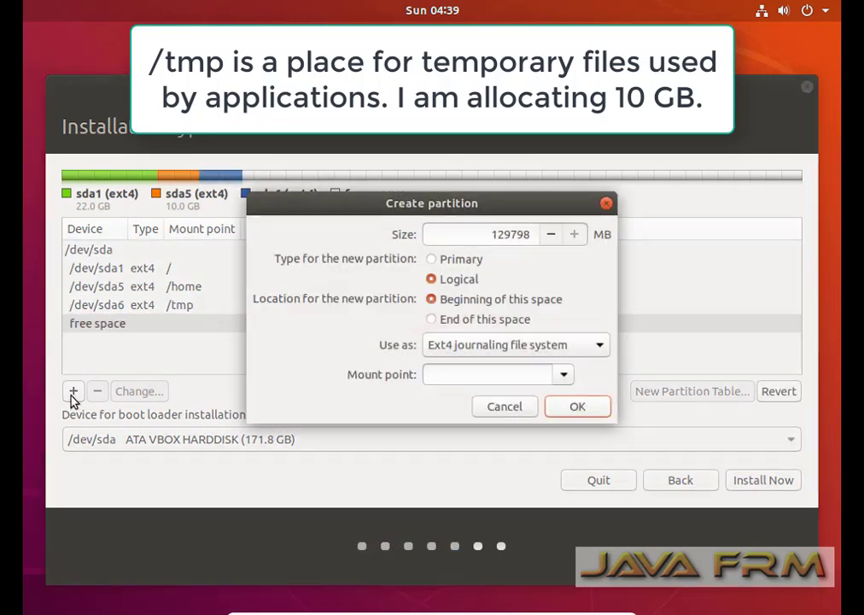
drag(497, 236, 740, 230)
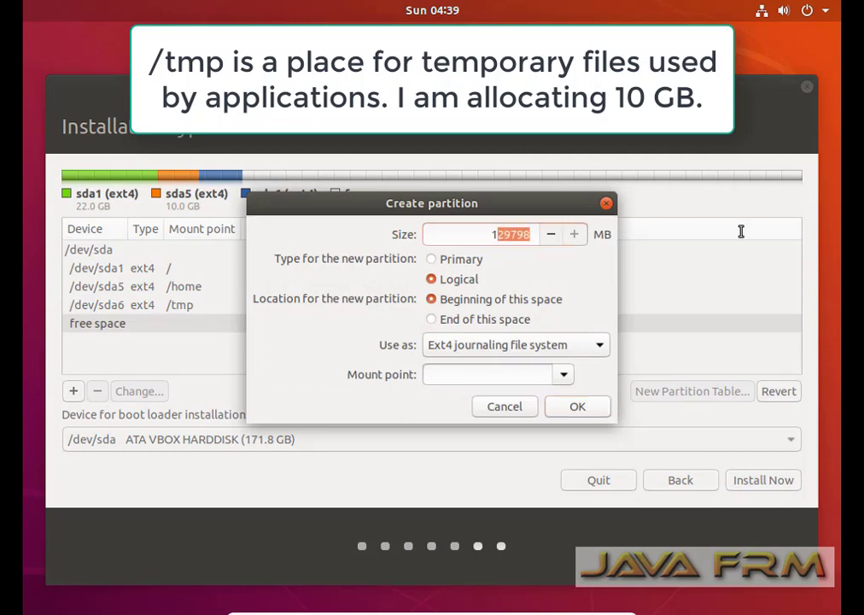
text(0000)
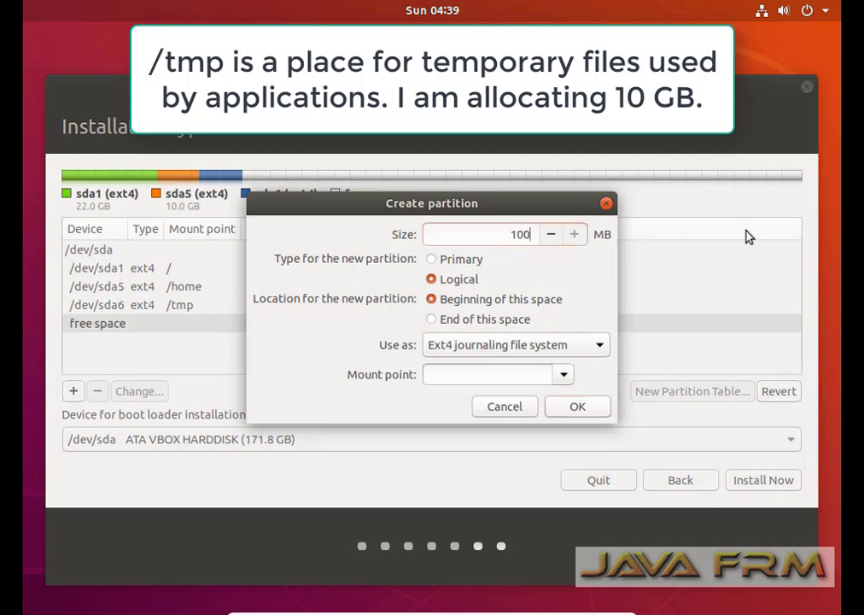
click(564, 378)
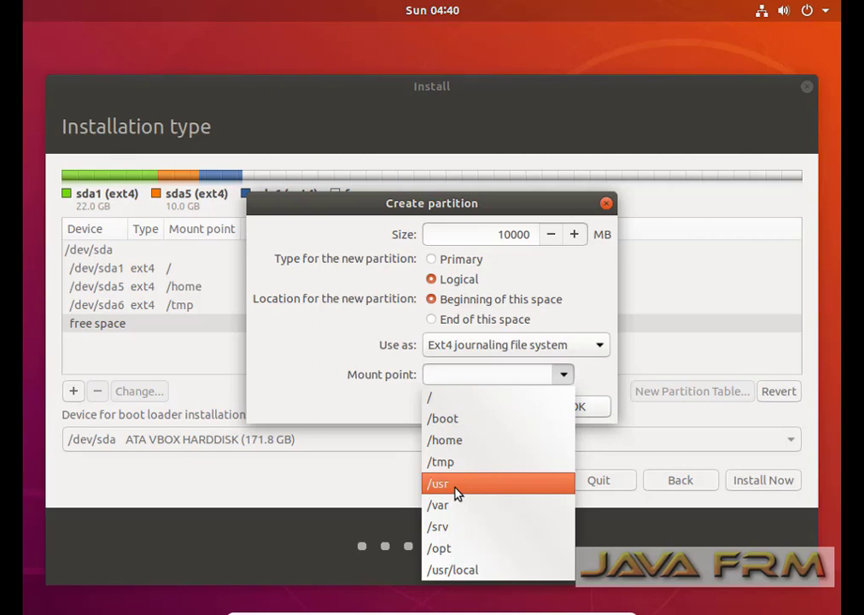
click(456, 493)
click(503, 235)
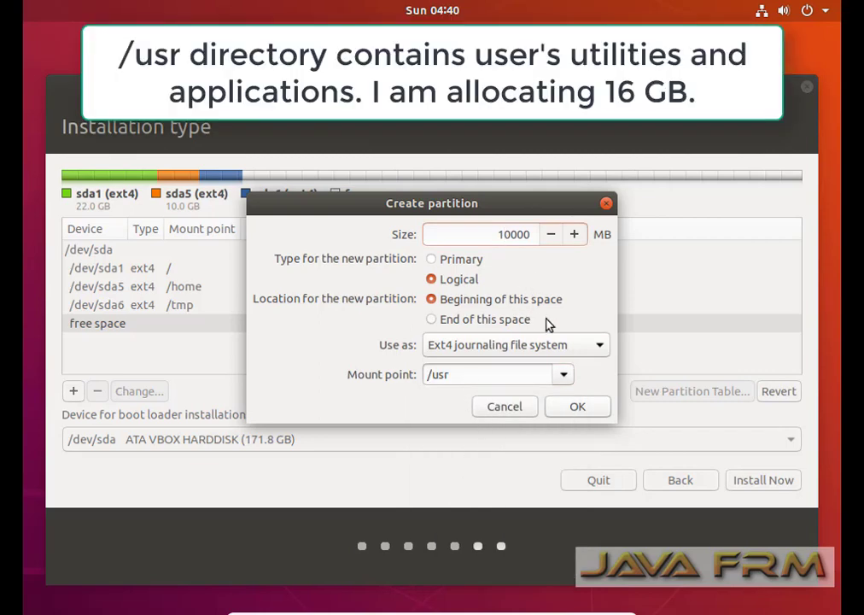
key(Delete)
text(6)
click(577, 407)
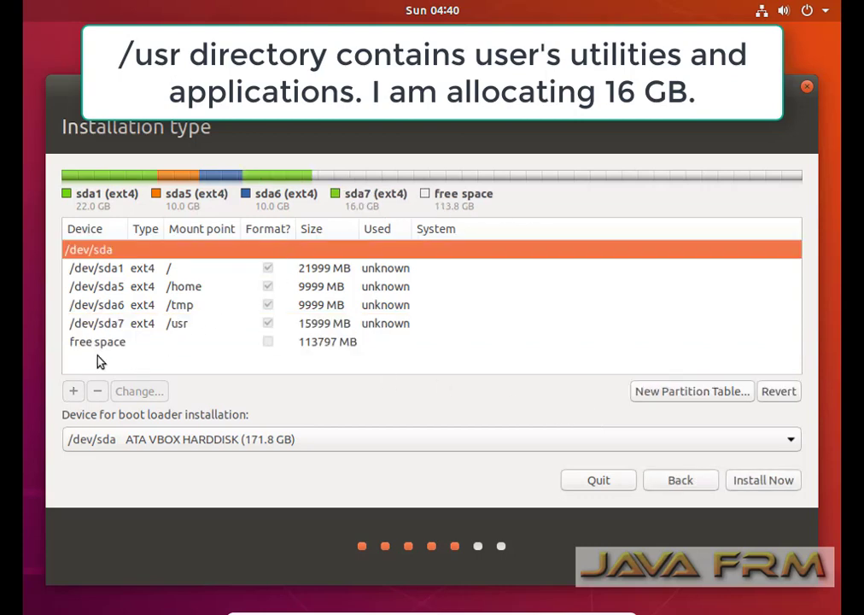
click(104, 346)
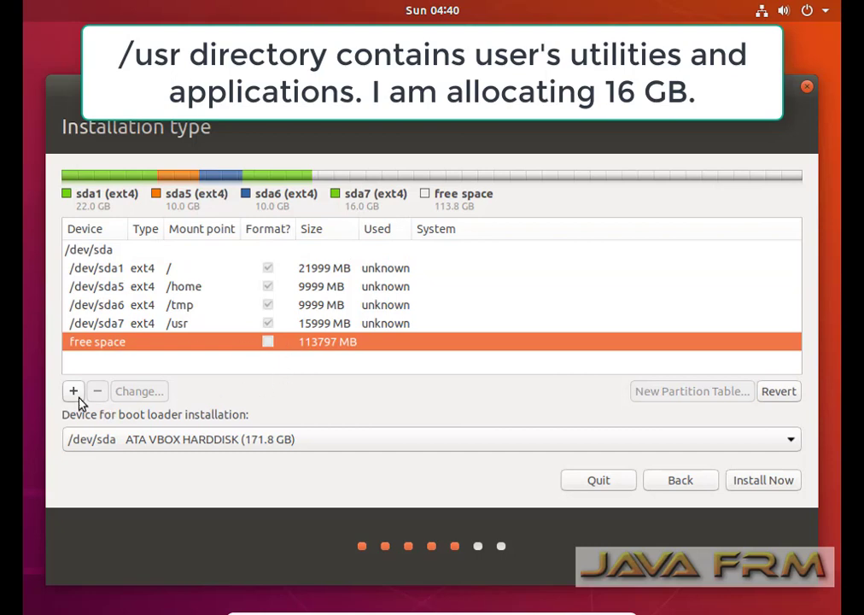
Add a 10000 MB ext4 partition mounted at /var in the free space.
click(74, 391)
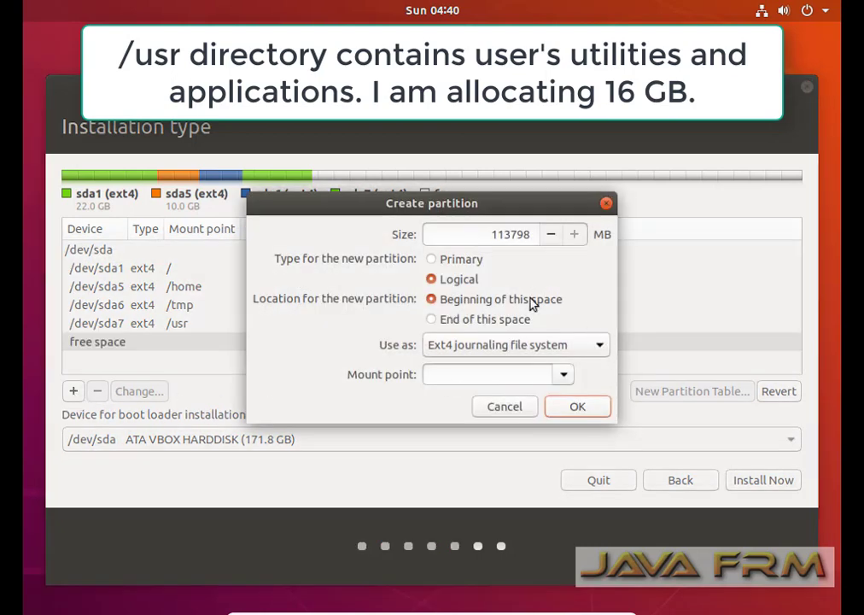
drag(497, 234, 653, 235)
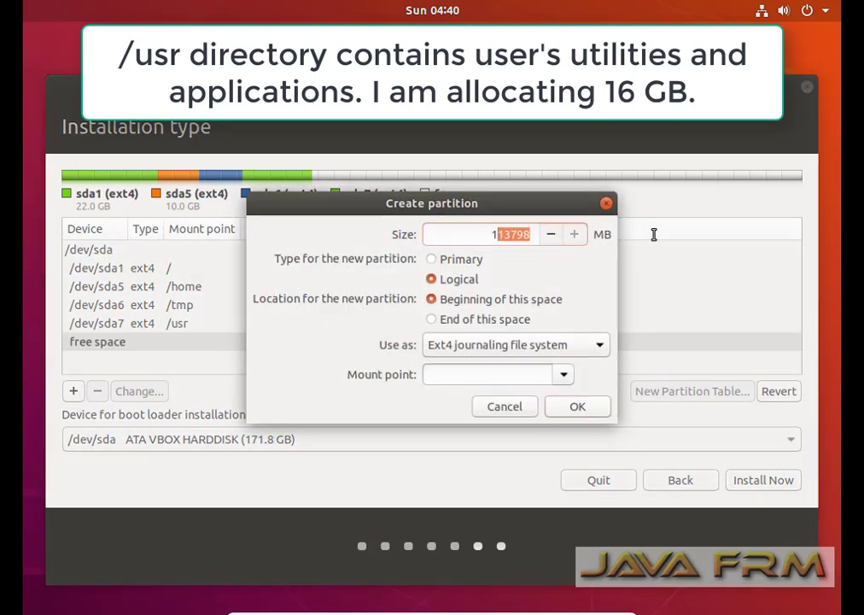
text(000)
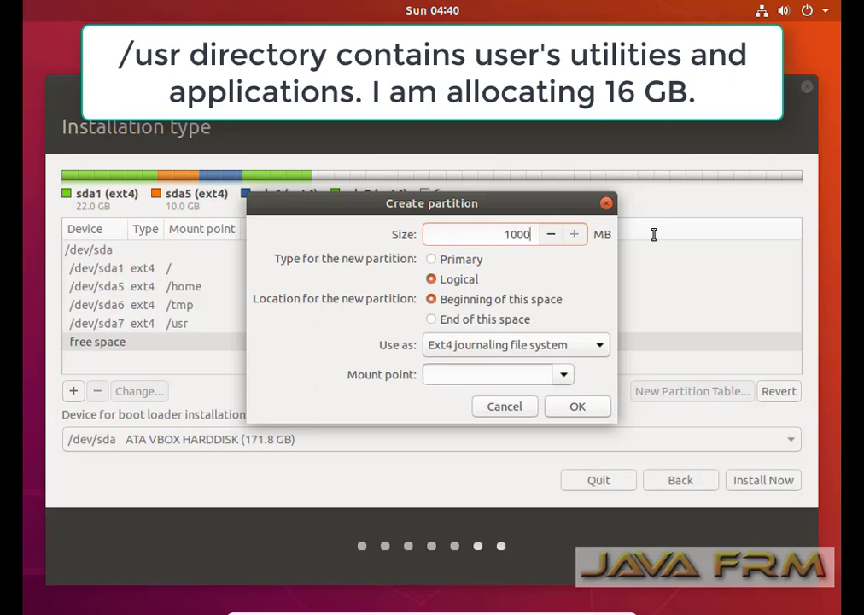
text(0)
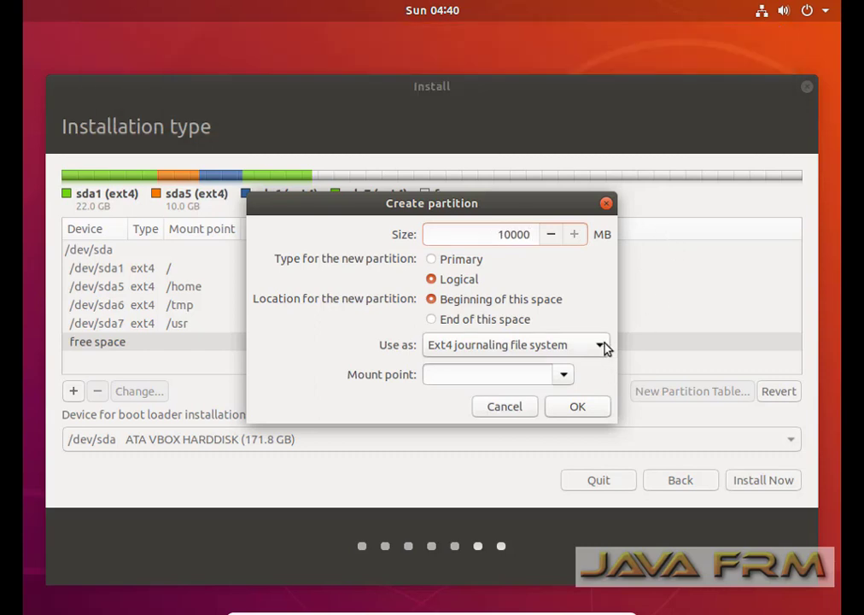
click(602, 347)
click(602, 346)
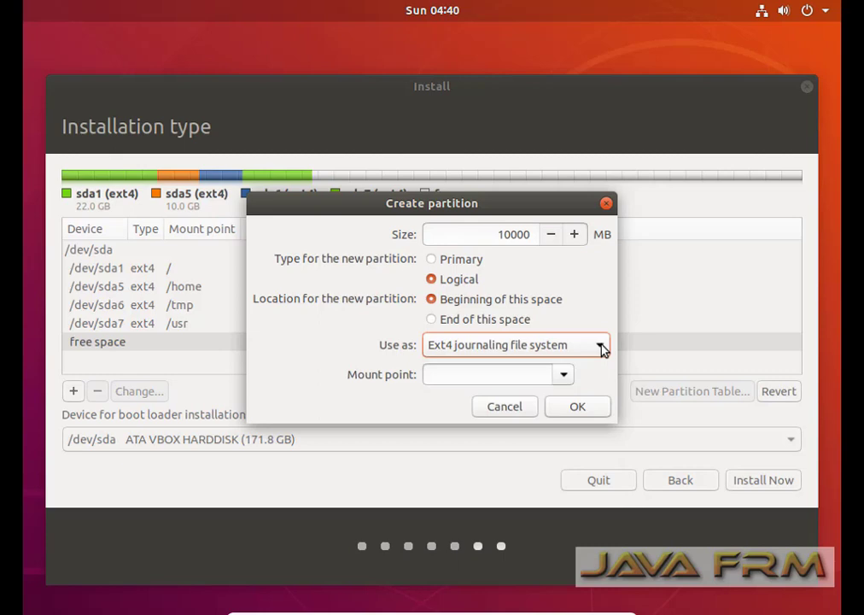
click(563, 377)
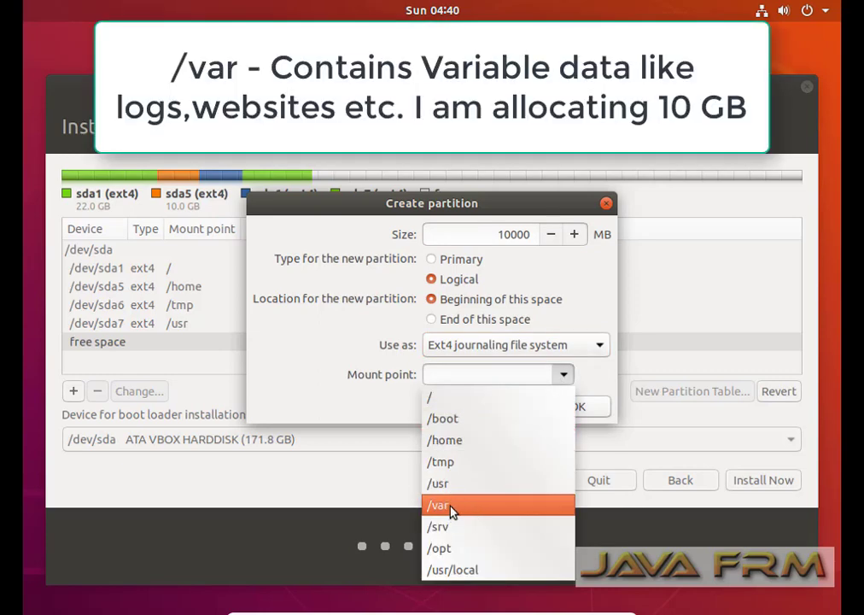
click(452, 510)
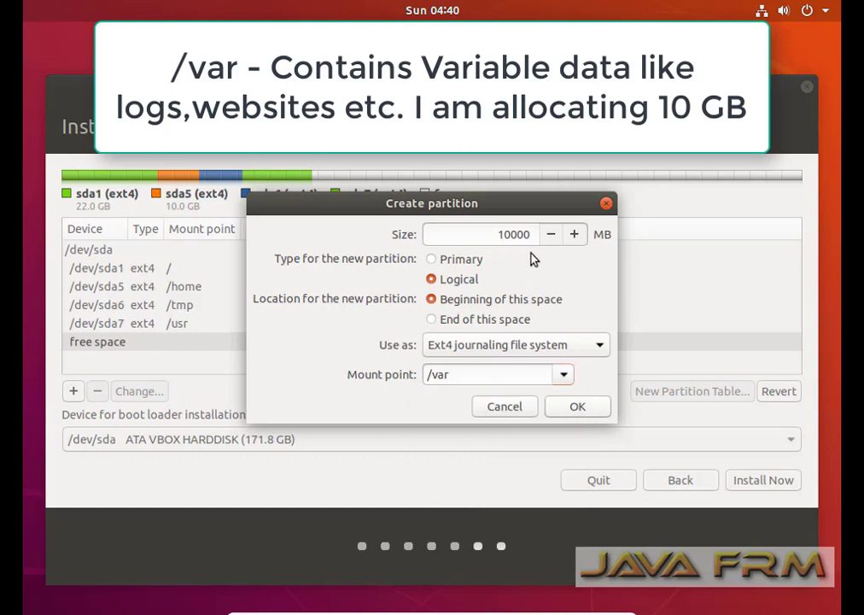
click(577, 407)
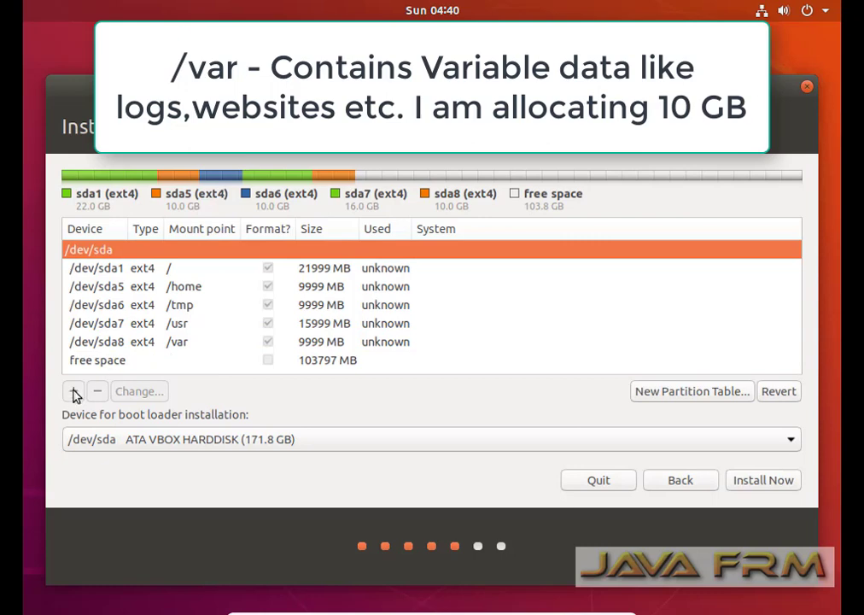
Create a 10000 MB ext4 partition mounted at /srv, then select the remaining free space.
click(106, 364)
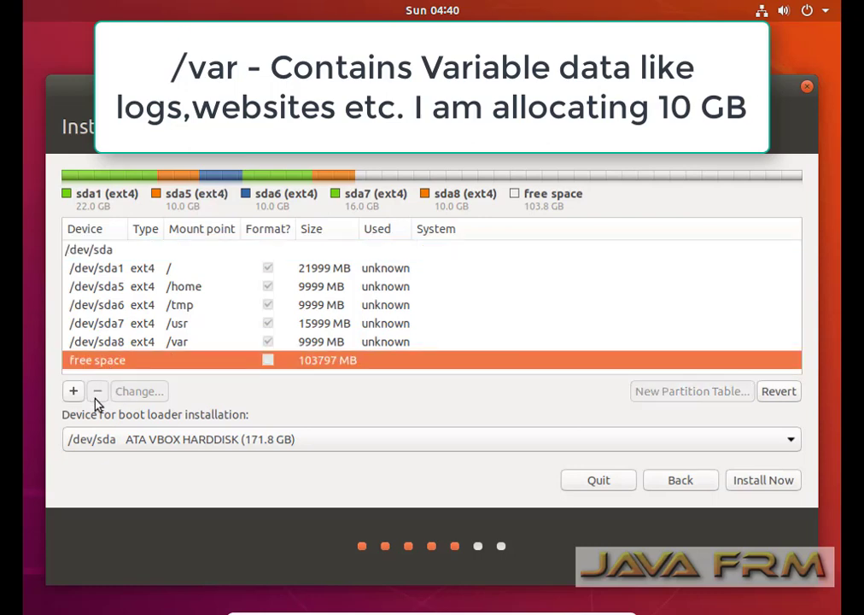
click(74, 392)
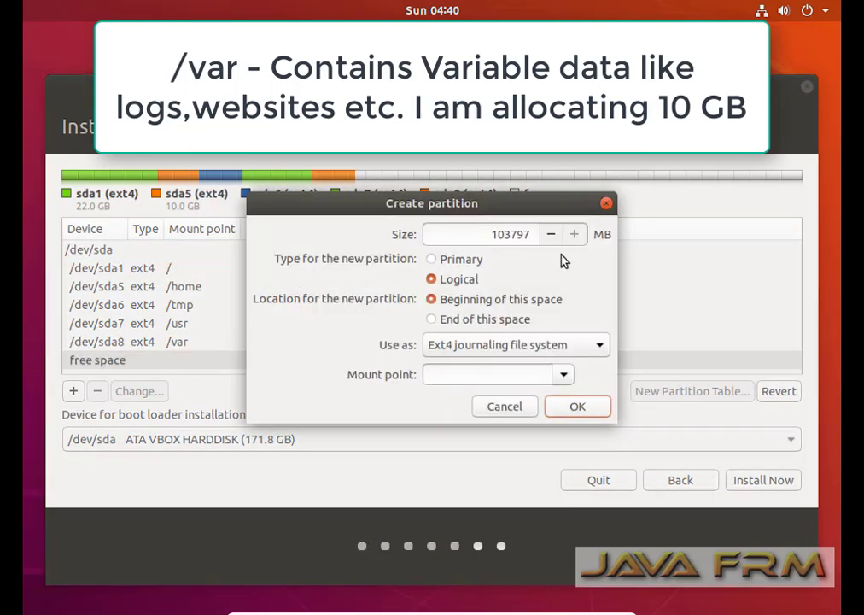
click(561, 376)
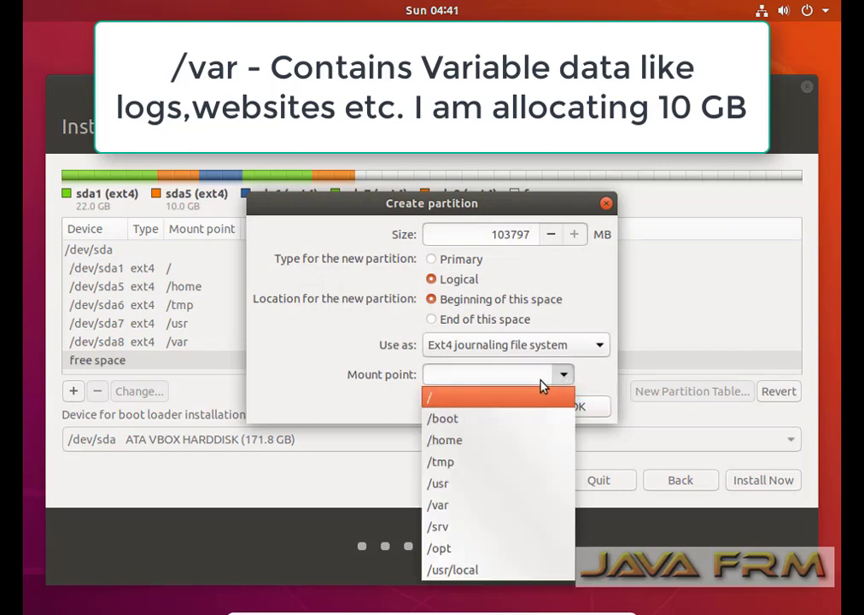
click(452, 528)
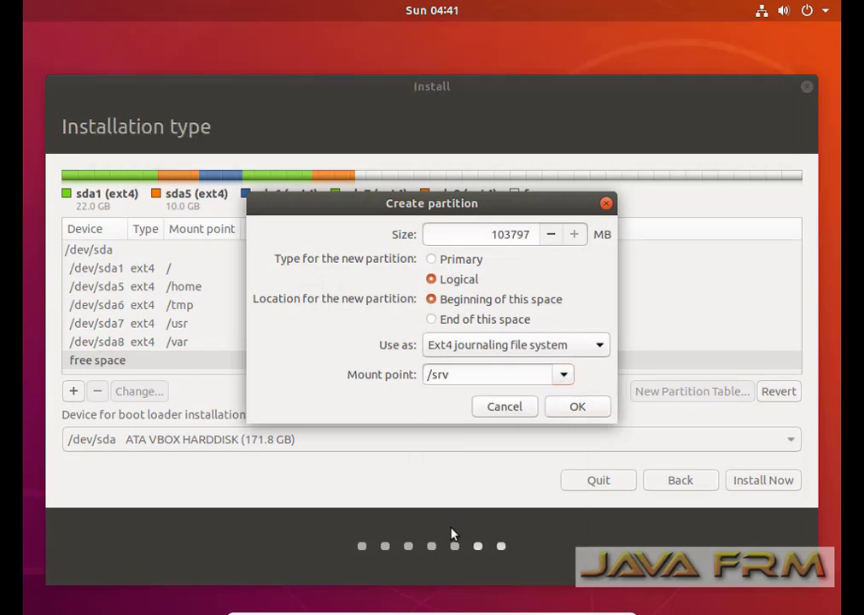
drag(505, 234, 598, 235)
text(0000)
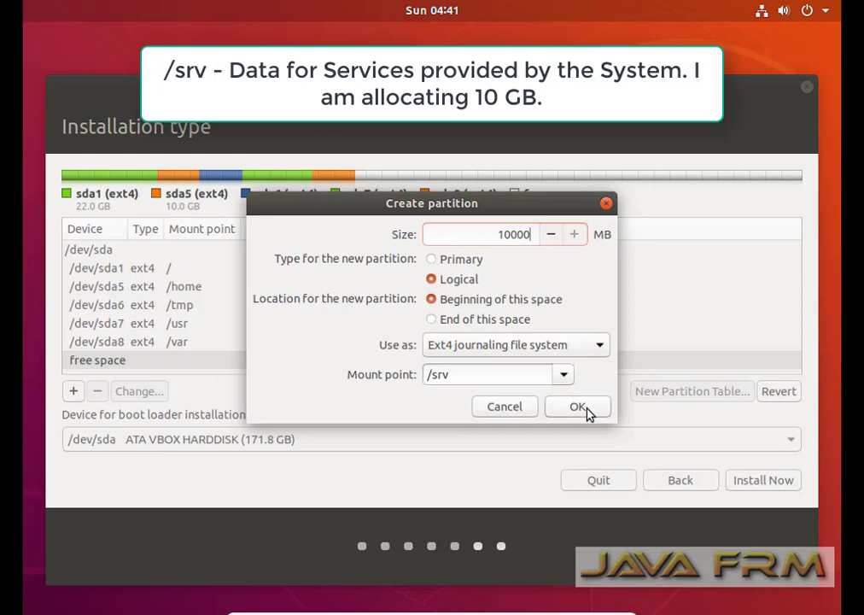
click(588, 410)
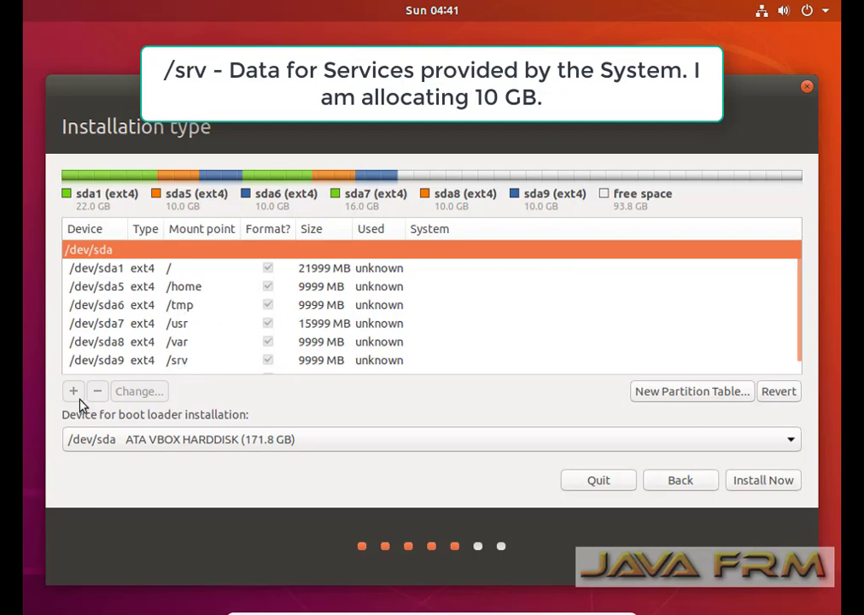
click(173, 360)
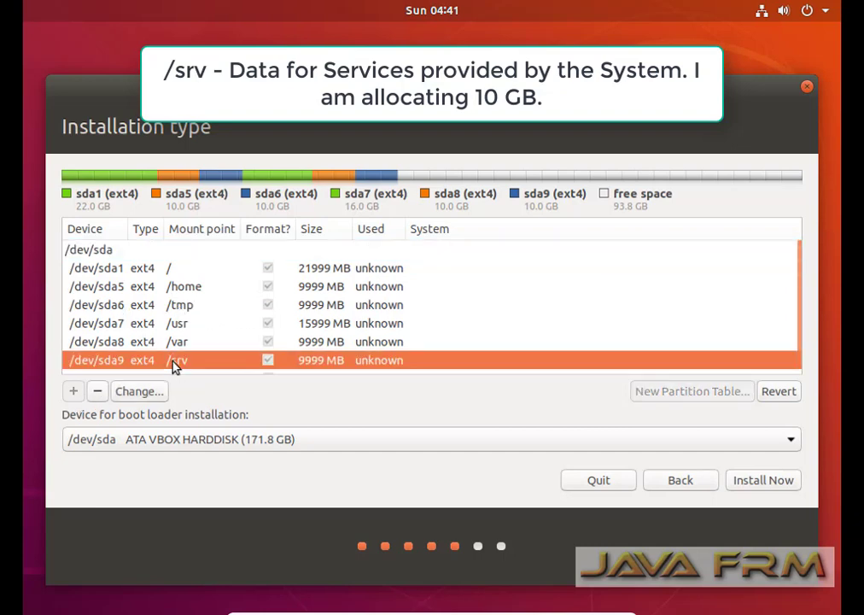
scroll(170, 367, down, 1)
click(120, 368)
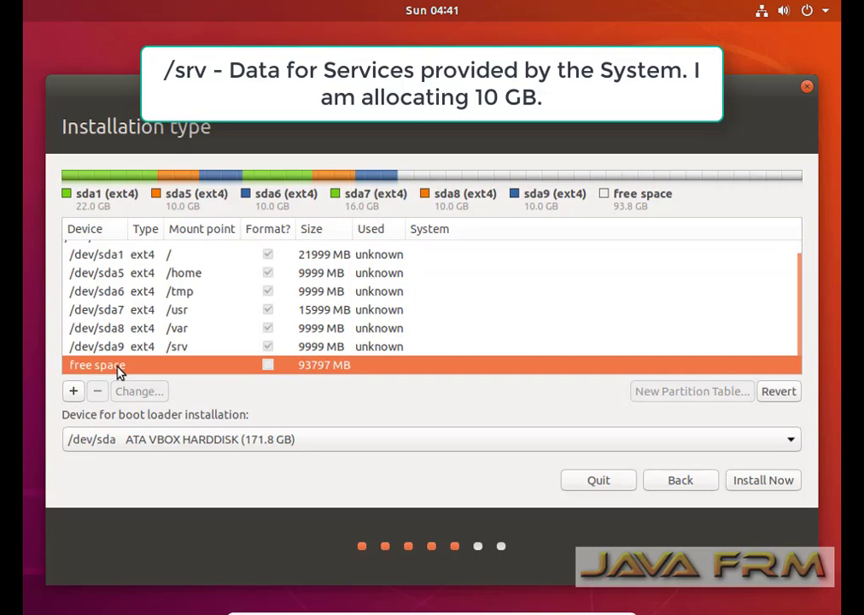
Create a 26000 MB ext4 partition mounted at /opt, then select the remaining free space.
click(73, 391)
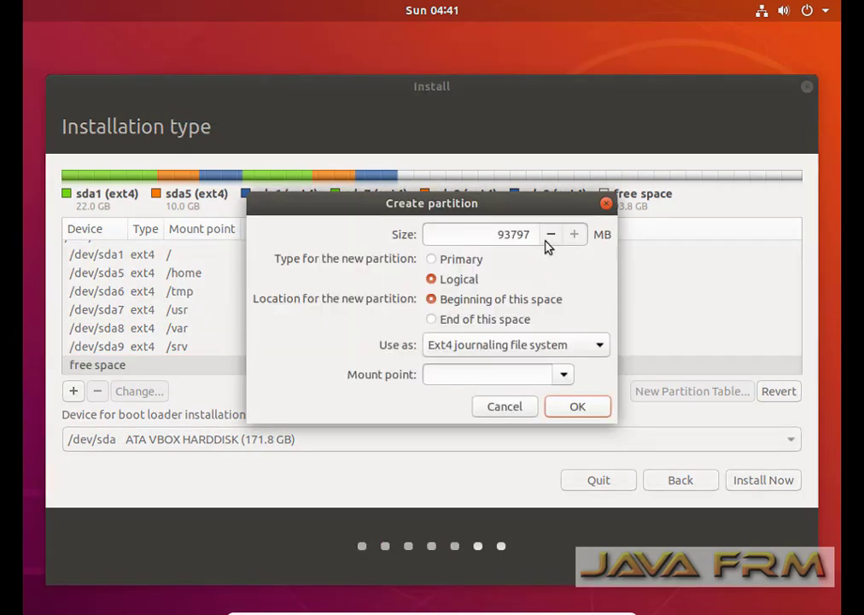
double_click(496, 234)
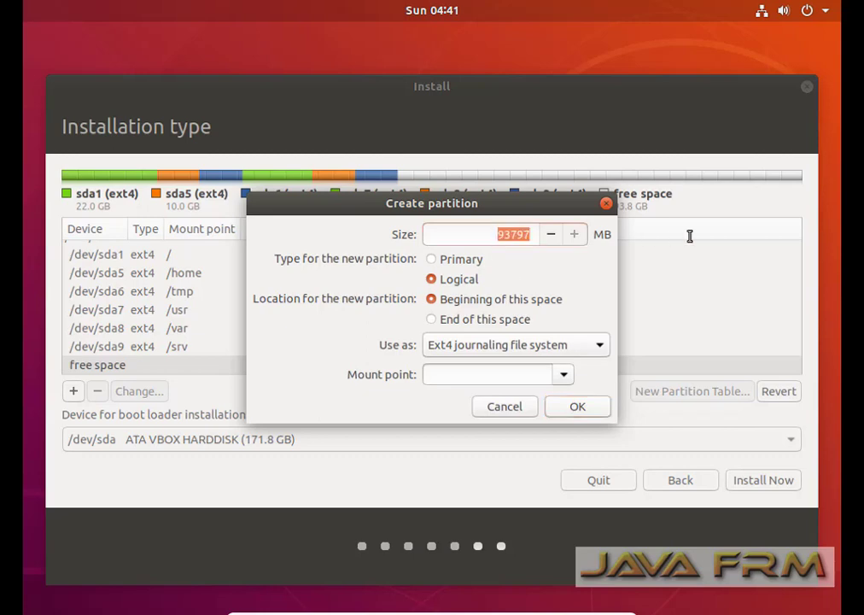
text(2)
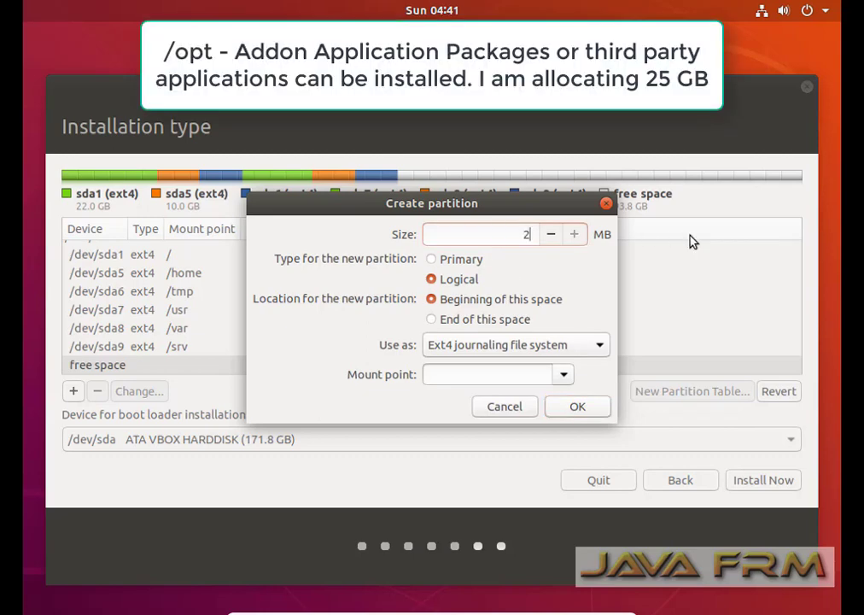
text(6000)
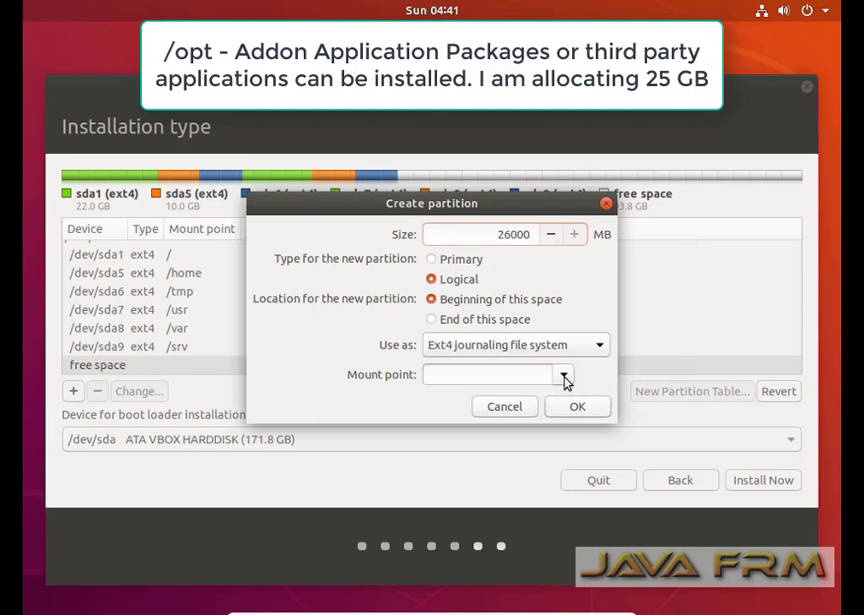
click(565, 378)
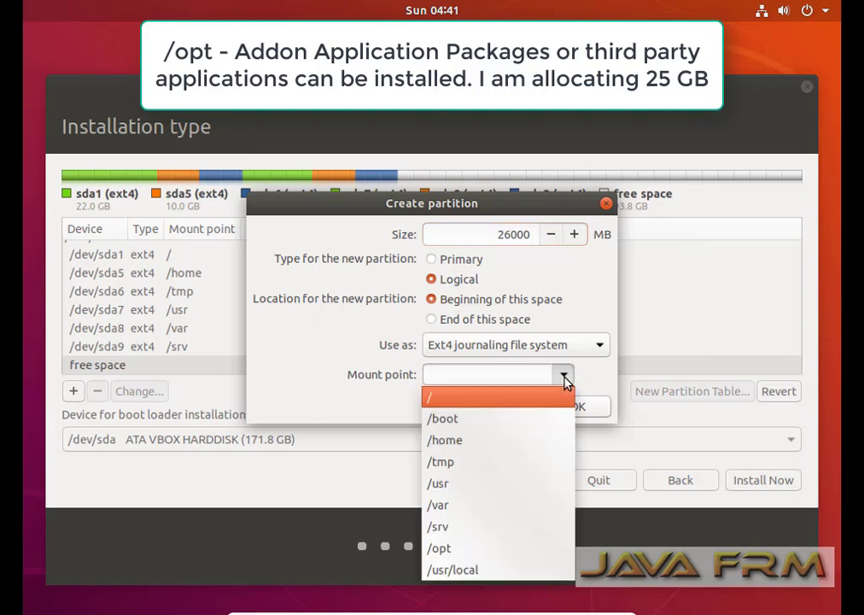
click(440, 551)
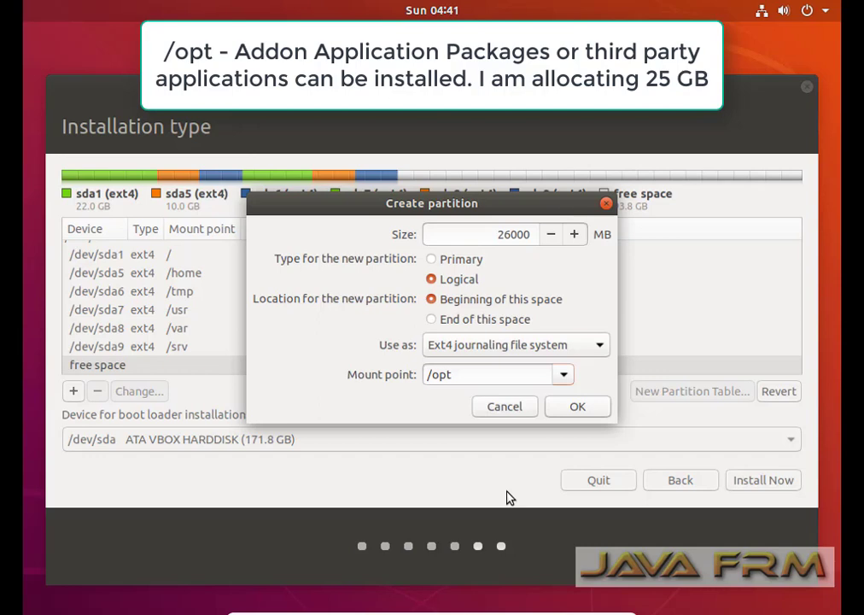
click(594, 415)
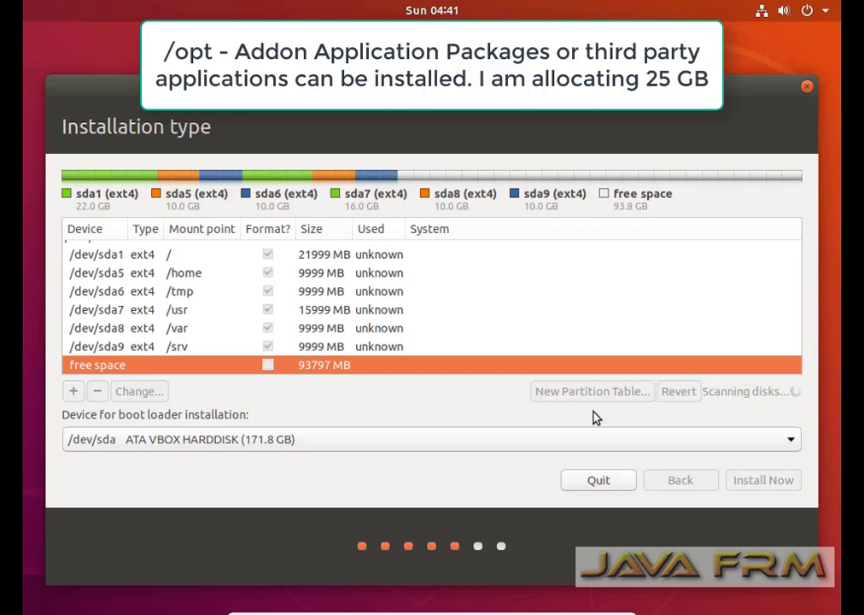
scroll(260, 328, down, 1)
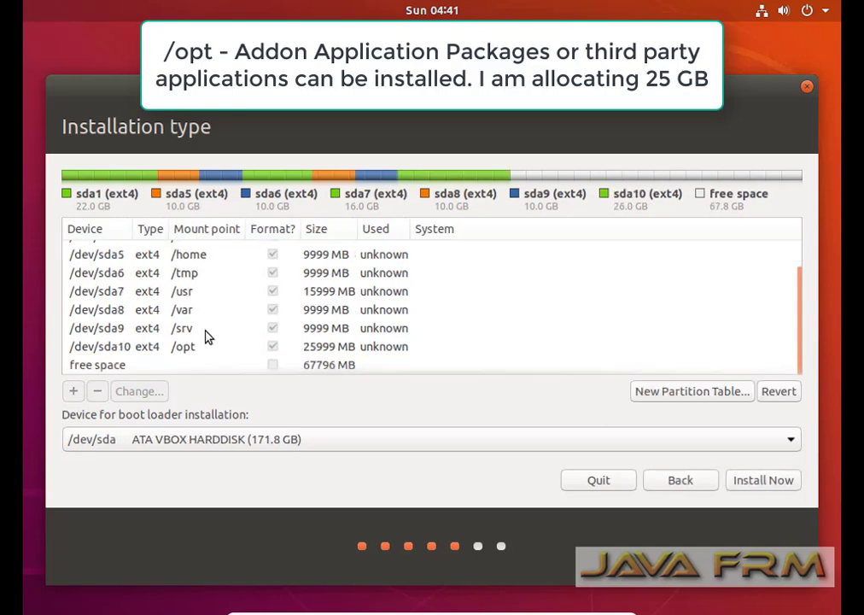
click(116, 372)
Create a 10000 MB ext4 partition mounted at /usr/local from the free space.
click(73, 392)
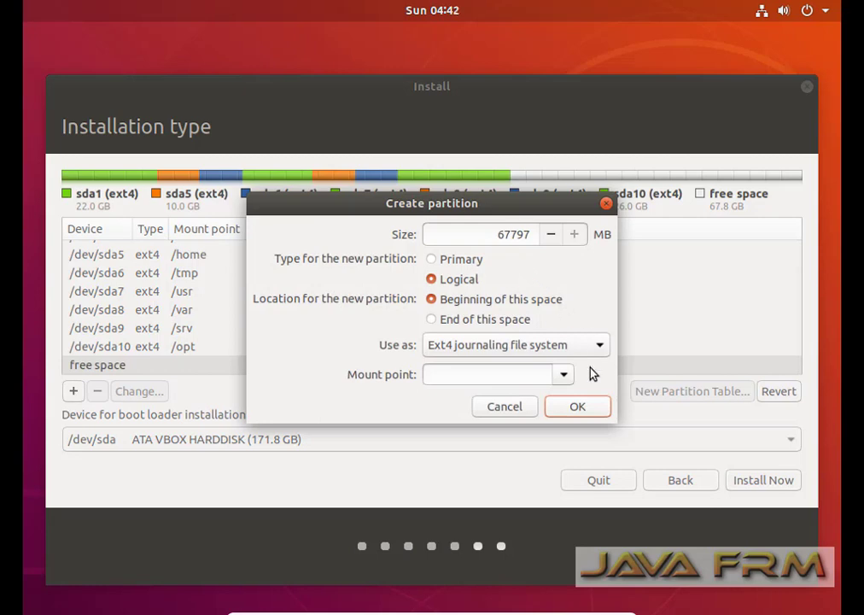
drag(504, 234, 631, 245)
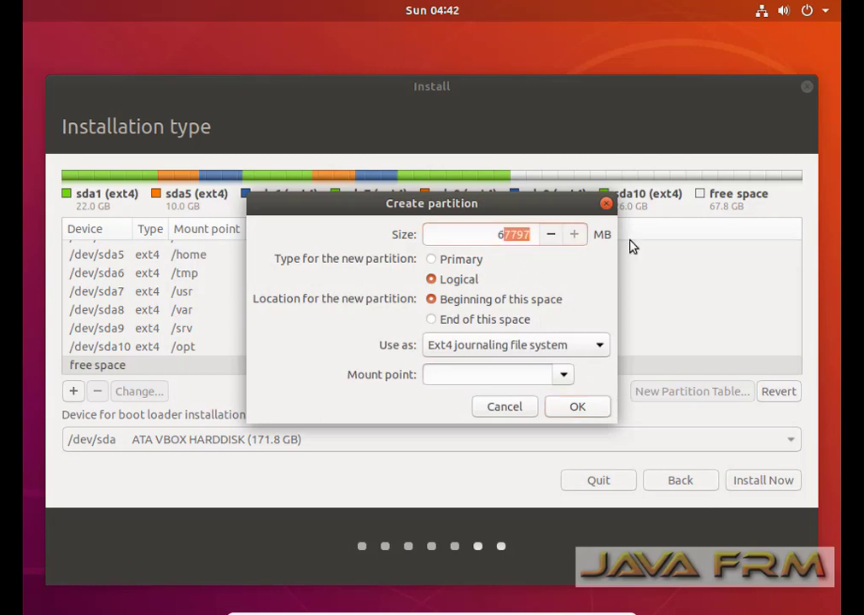
drag(499, 239, 497, 238)
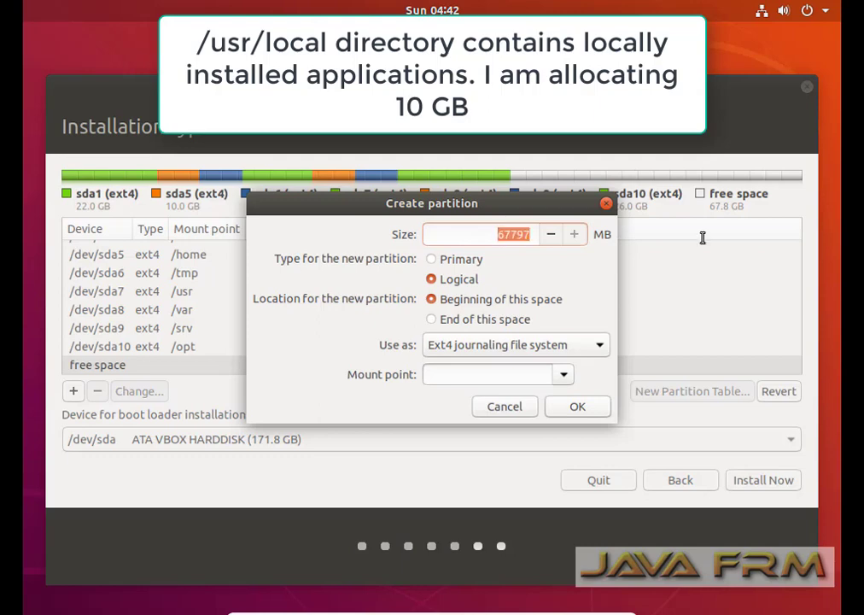
text(10000)
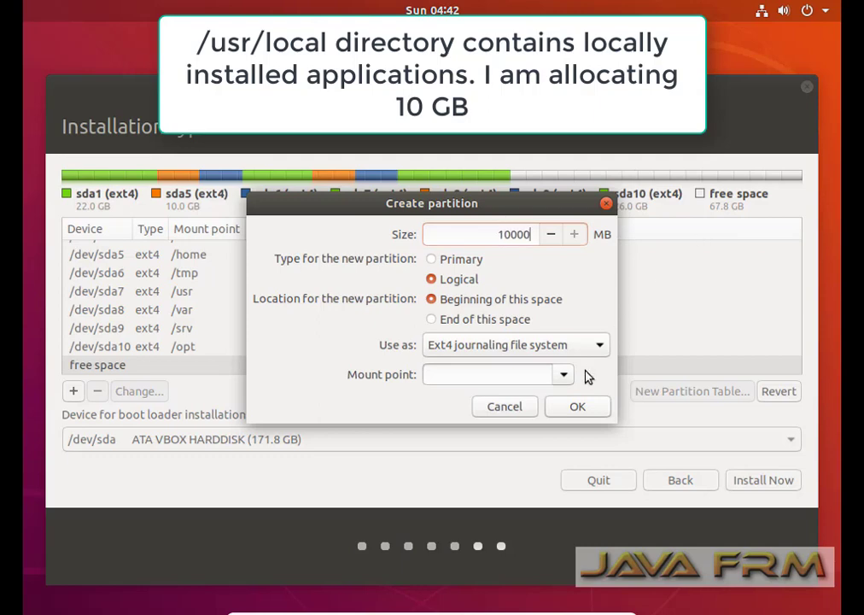
click(564, 375)
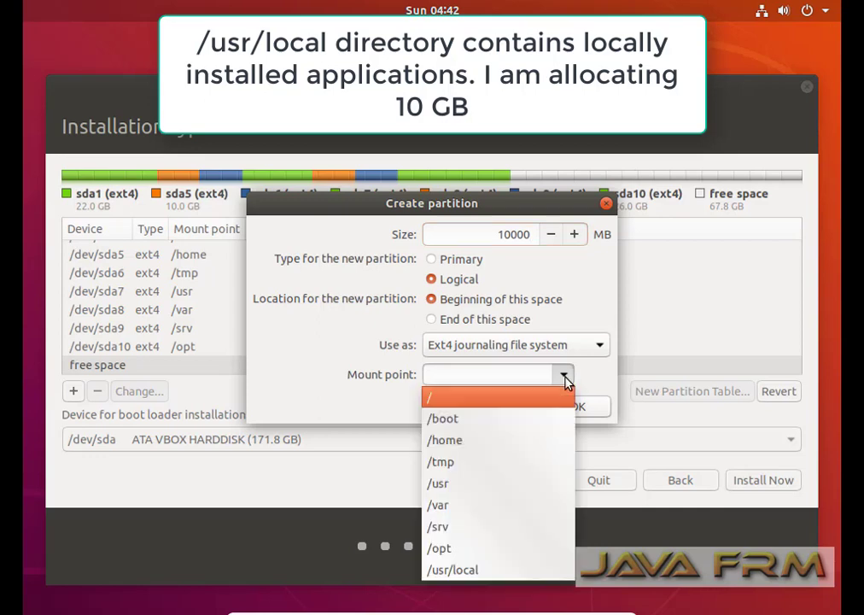
click(448, 572)
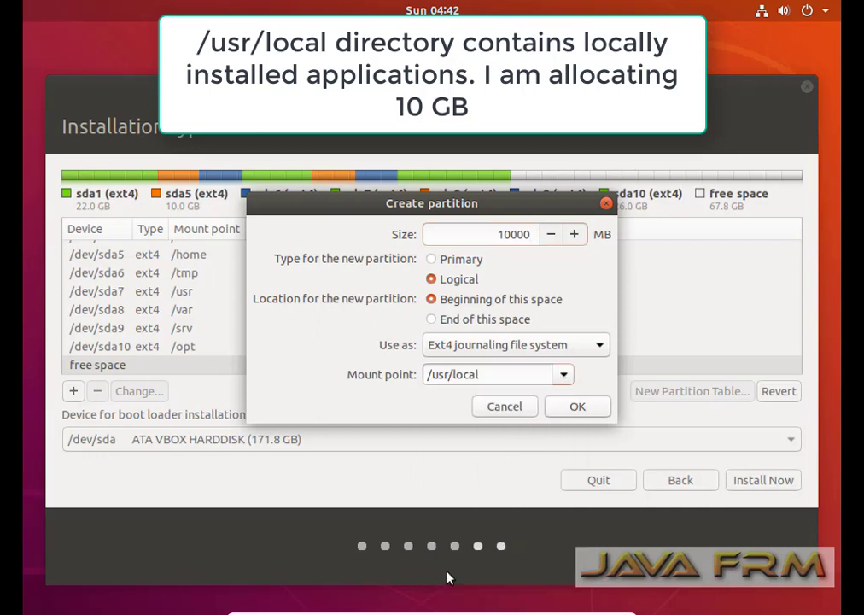
click(593, 412)
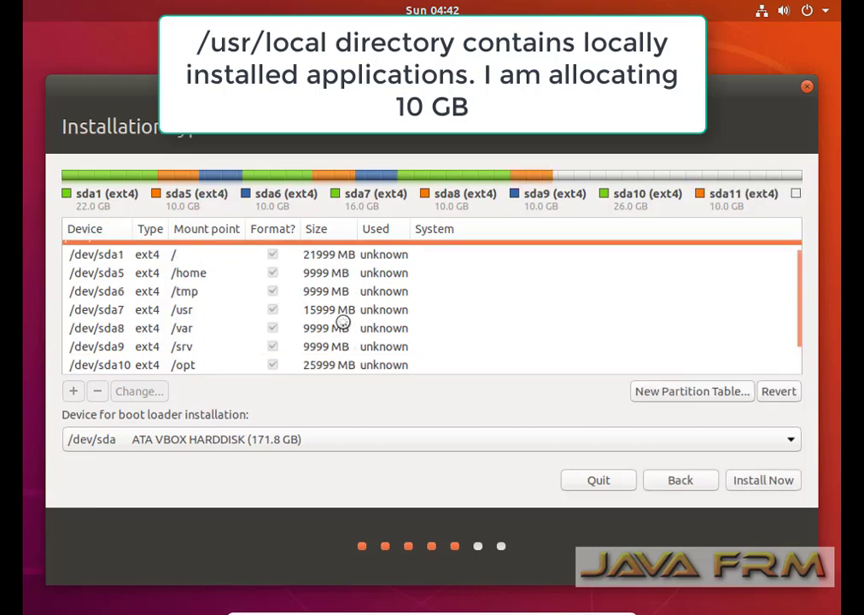
scroll(344, 322, down, 1)
scroll(344, 327, down, 1)
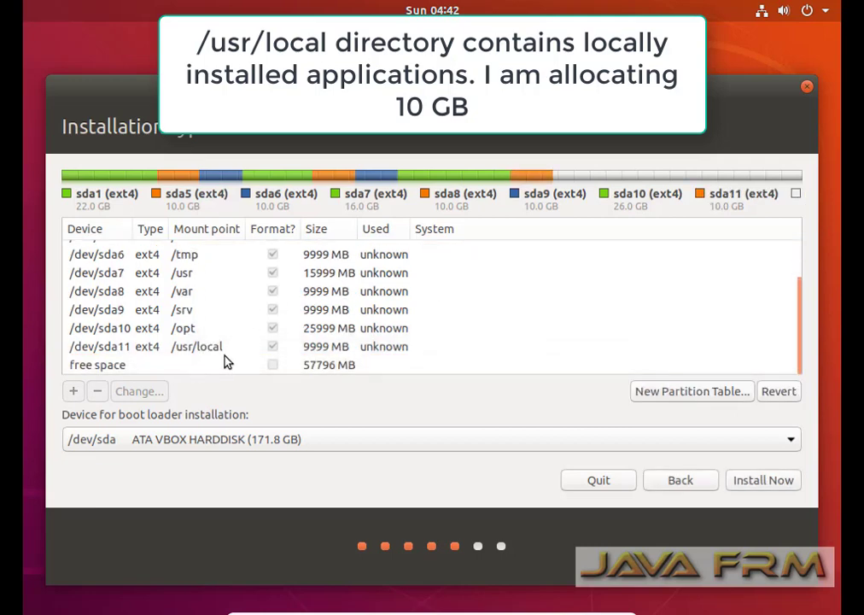
Create a 26000 MB partition used as swap area from the remaining free space.
click(112, 367)
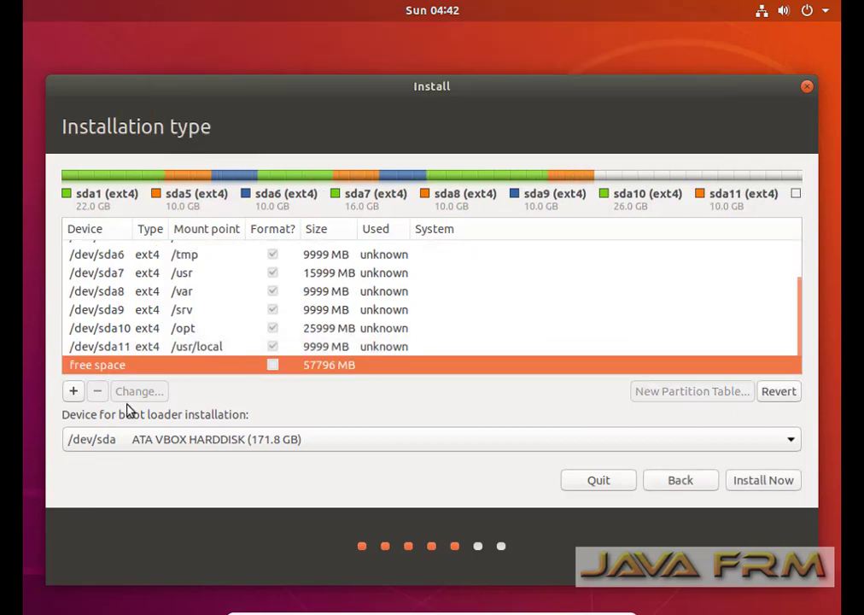
click(75, 394)
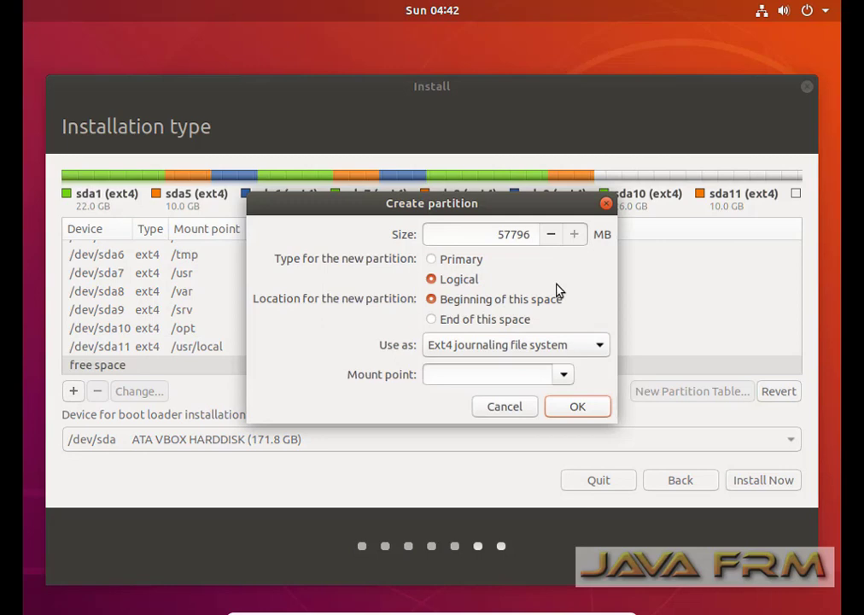
click(502, 233)
drag(502, 234, 518, 233)
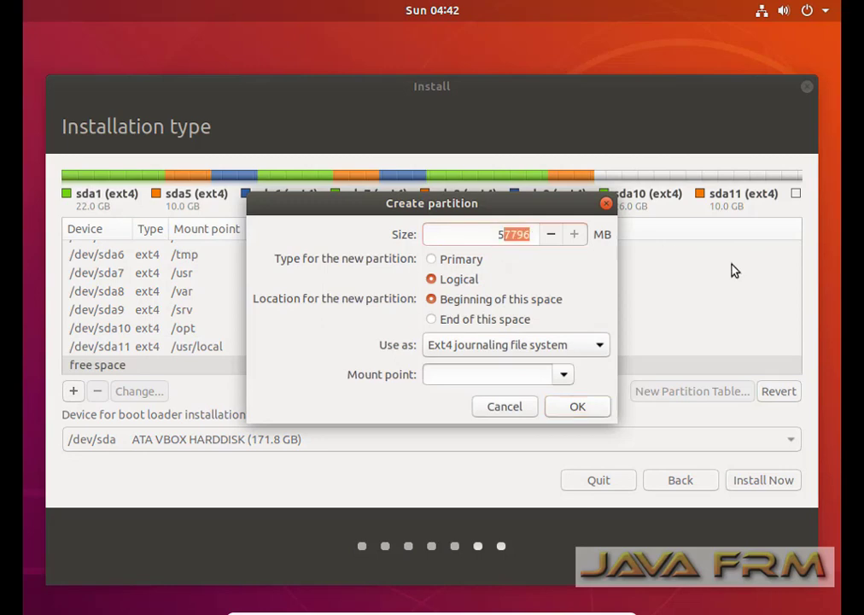
drag(719, 262, 731, 262)
text(260)
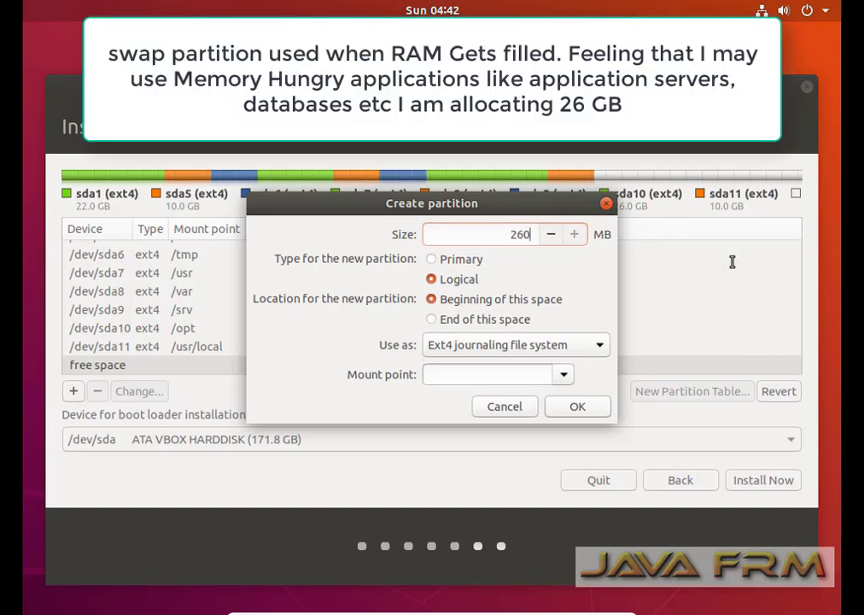
text(00)
click(601, 350)
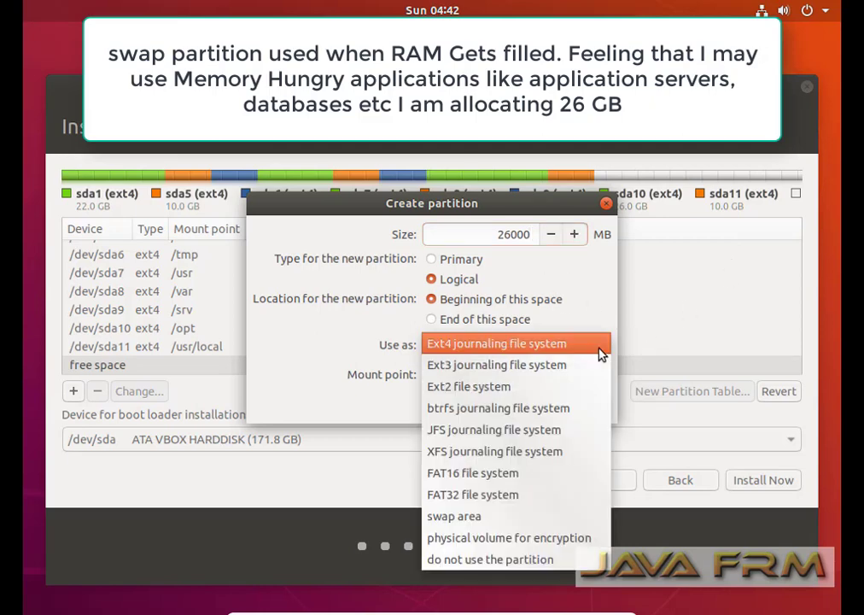
click(483, 524)
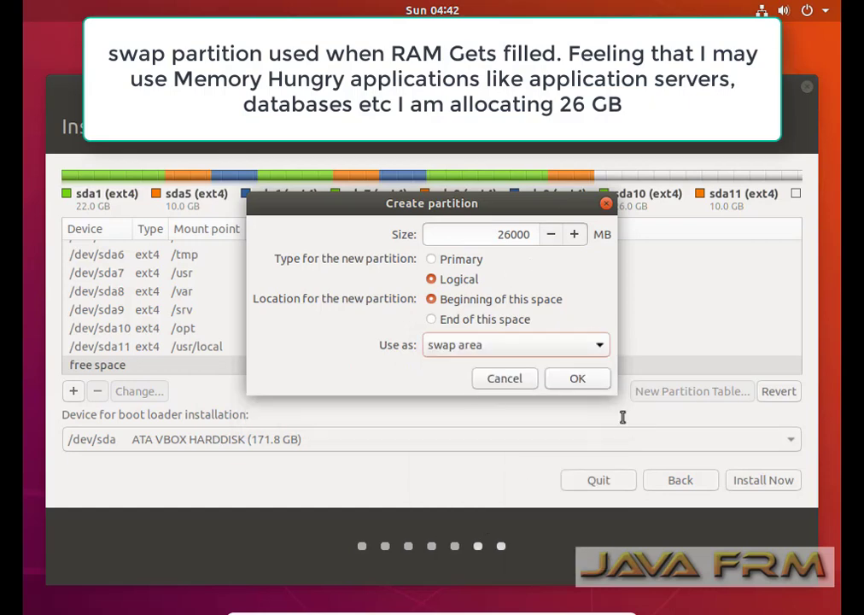
click(595, 386)
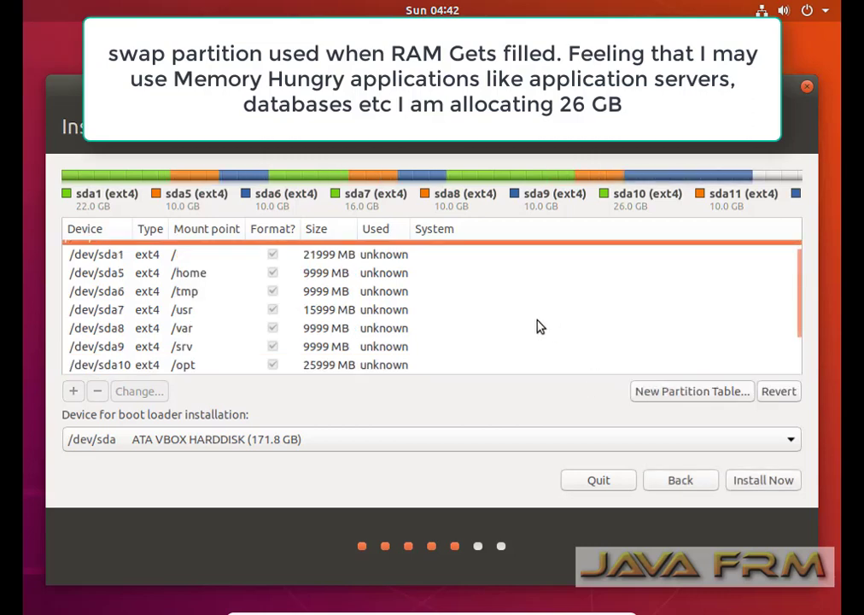
scroll(384, 295, down, 3)
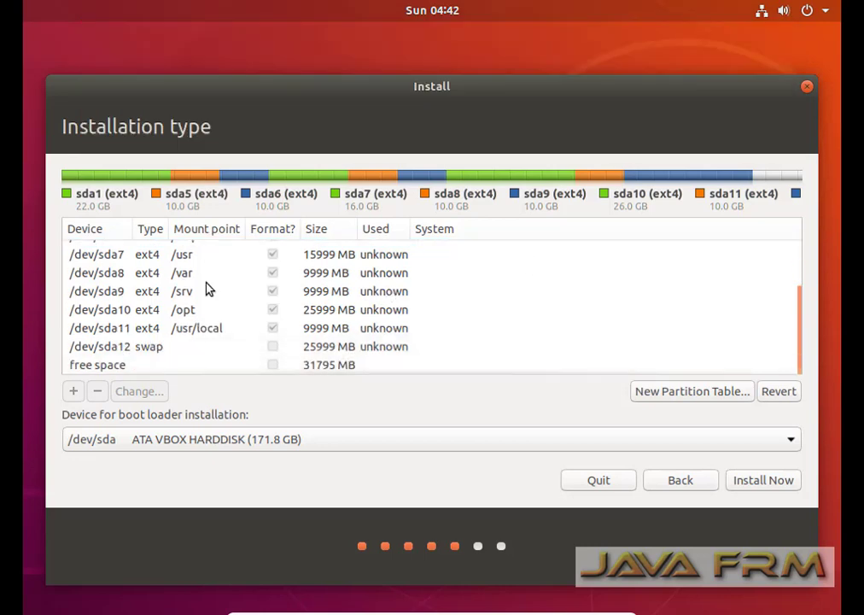
Create a 21796 MB ext4 partition with the custom mount point /Softwares.
click(110, 372)
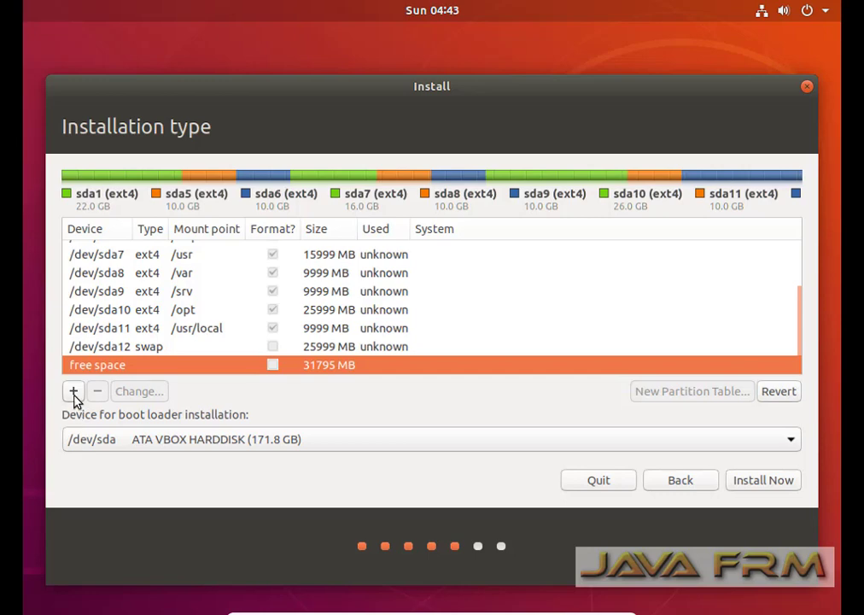
click(73, 393)
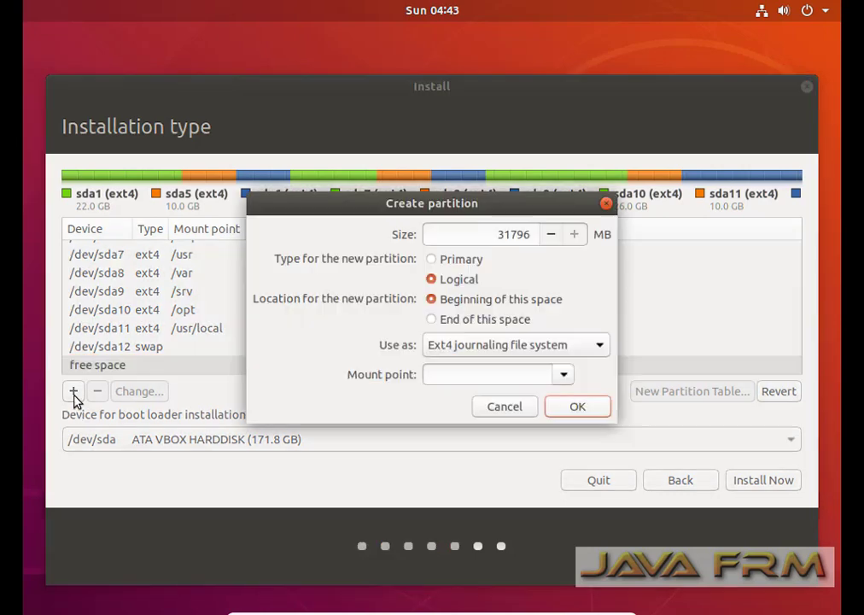
double_click(500, 235)
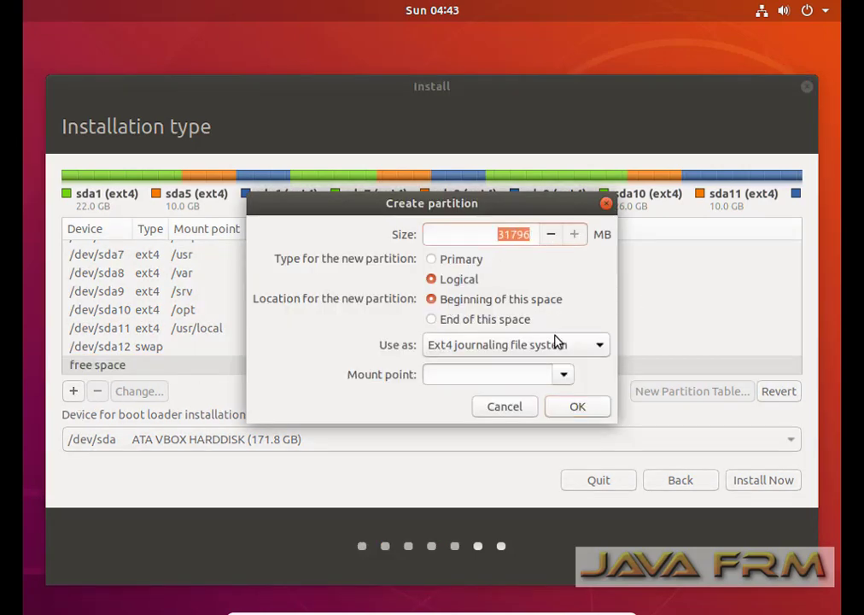
text(2179)
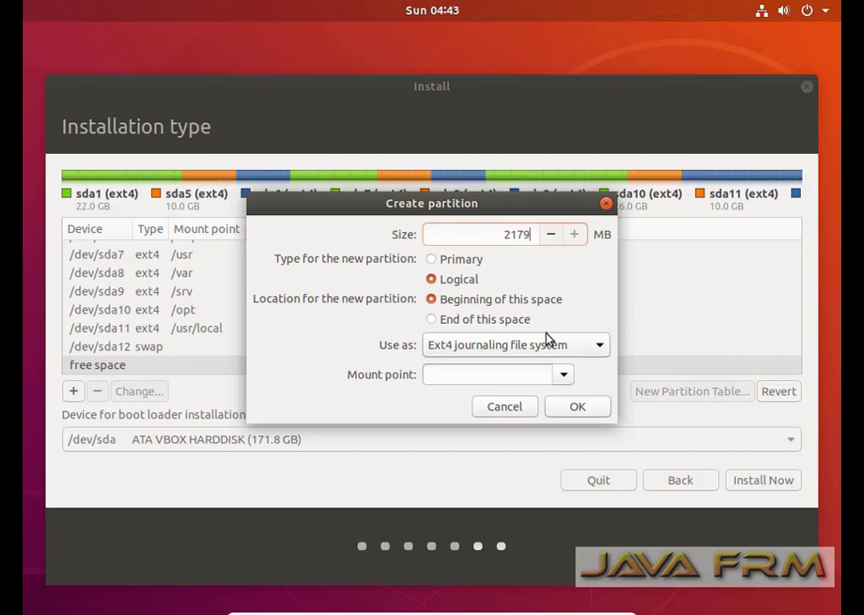
text(6)
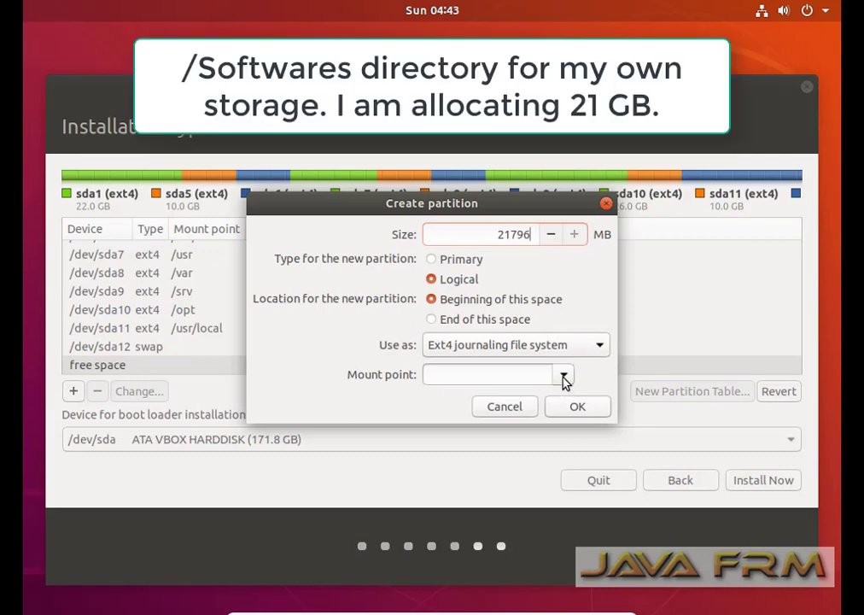
click(463, 377)
text(/Softw)
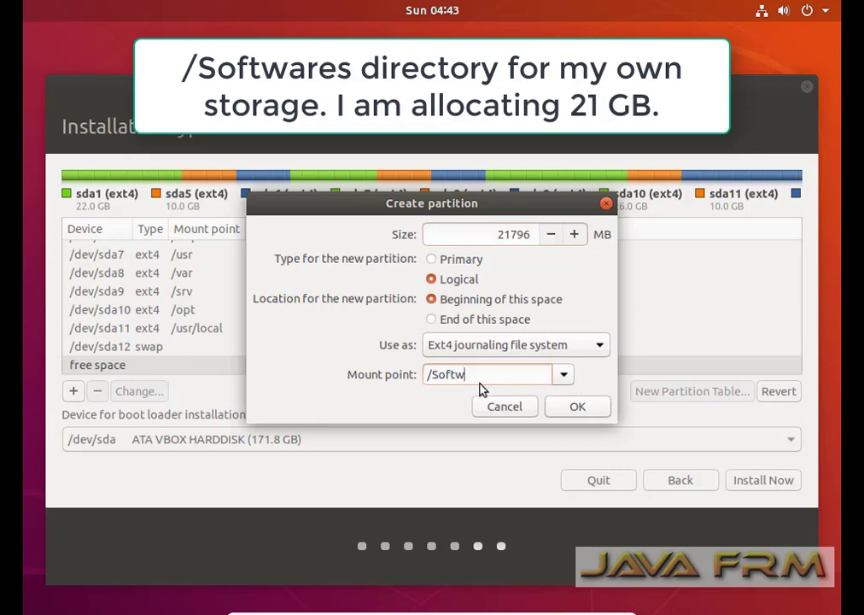
text(ares)
click(587, 411)
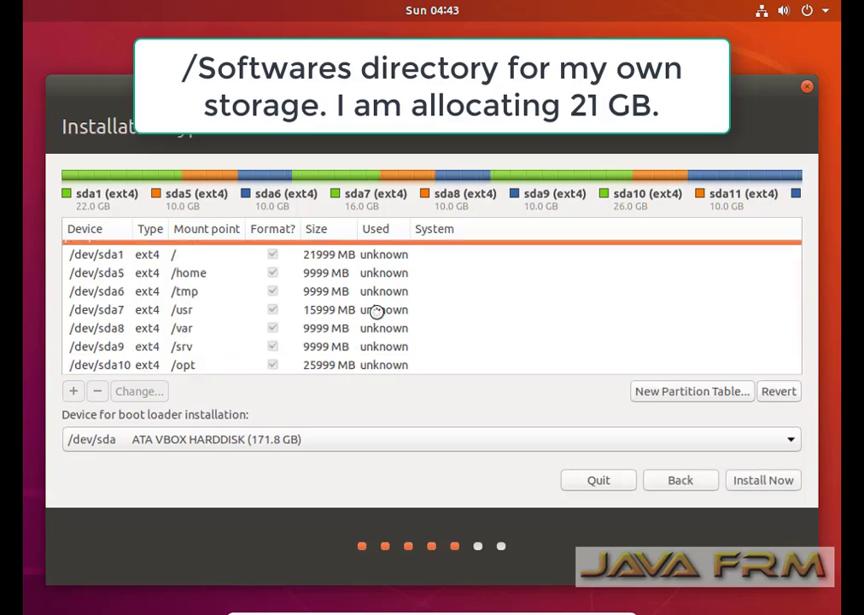
scroll(379, 320, down, 3)
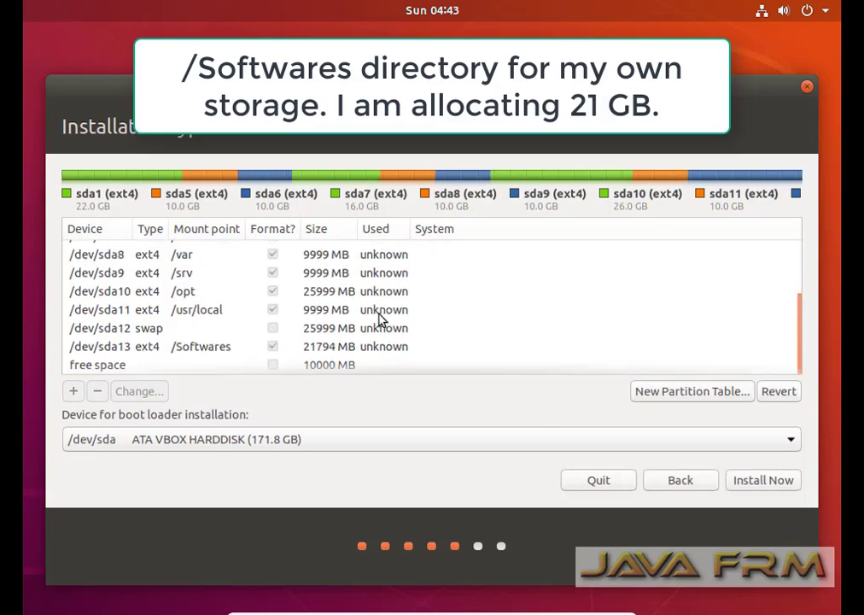
Use the last 10000 MB for an ext4 partition at /logfiles, then select the root partition.
click(112, 365)
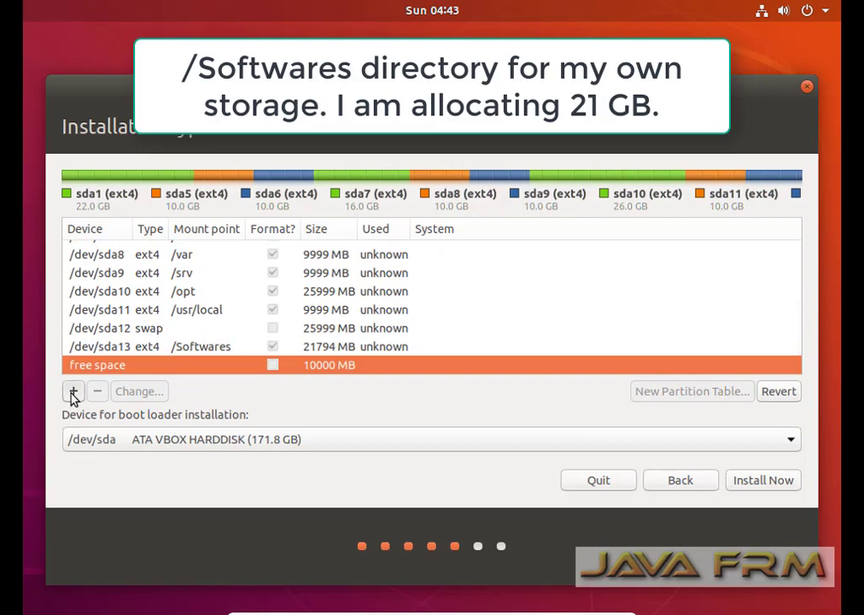
click(73, 392)
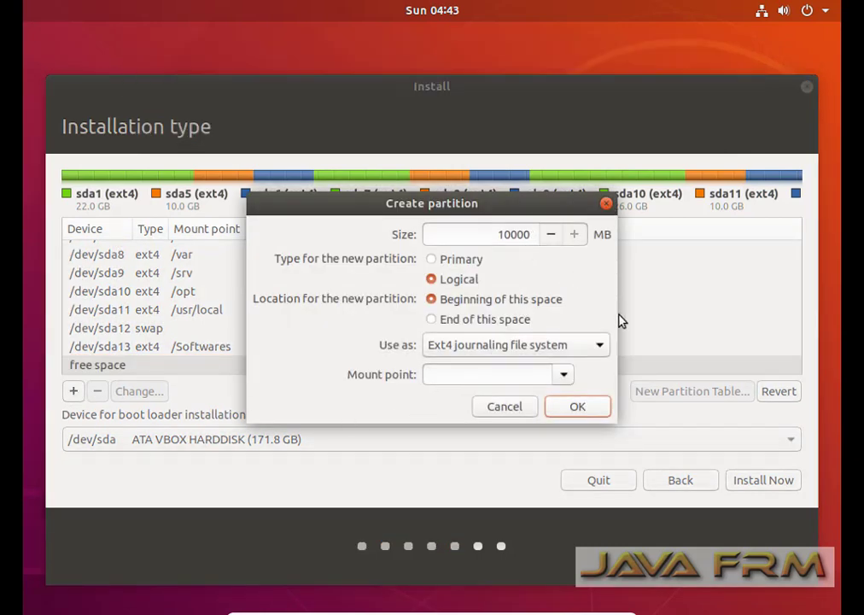
click(476, 381)
text(/)
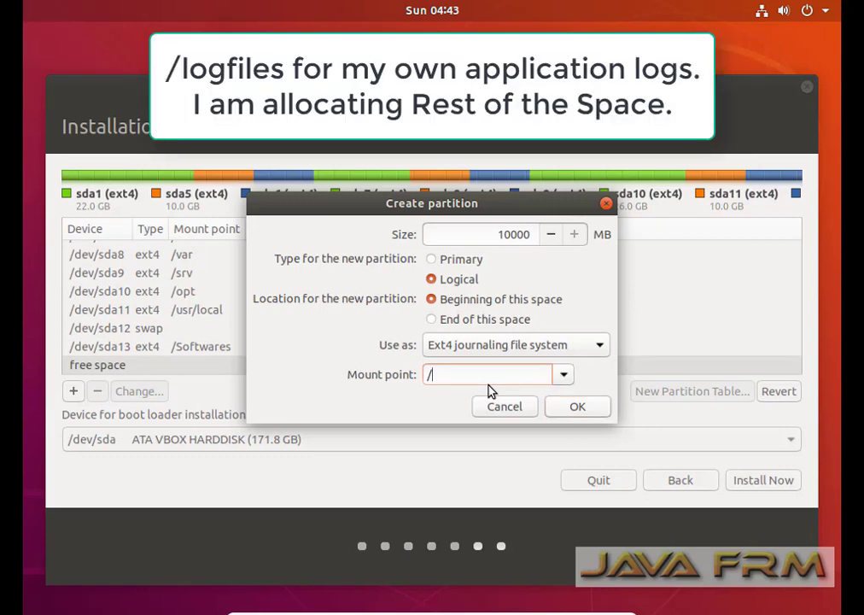
text(logfiles)
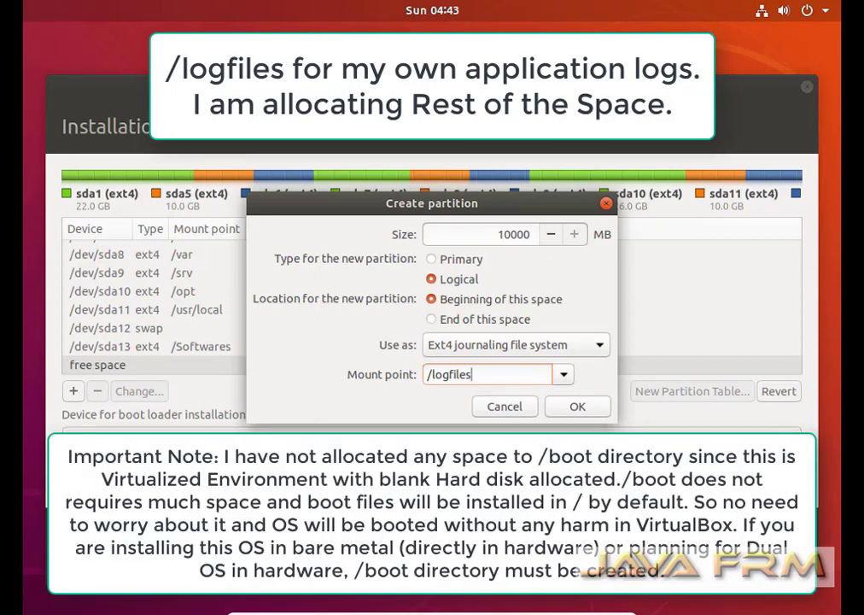
click(578, 407)
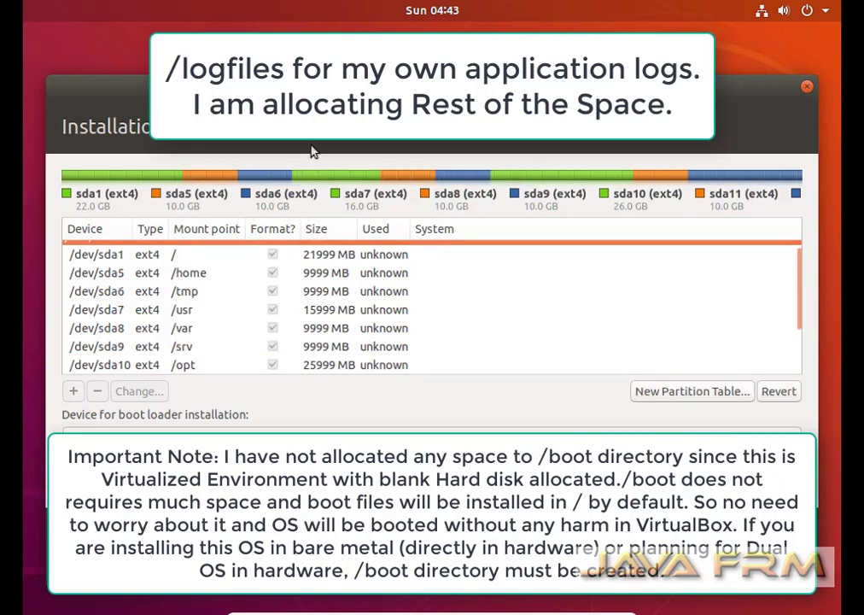
click(169, 260)
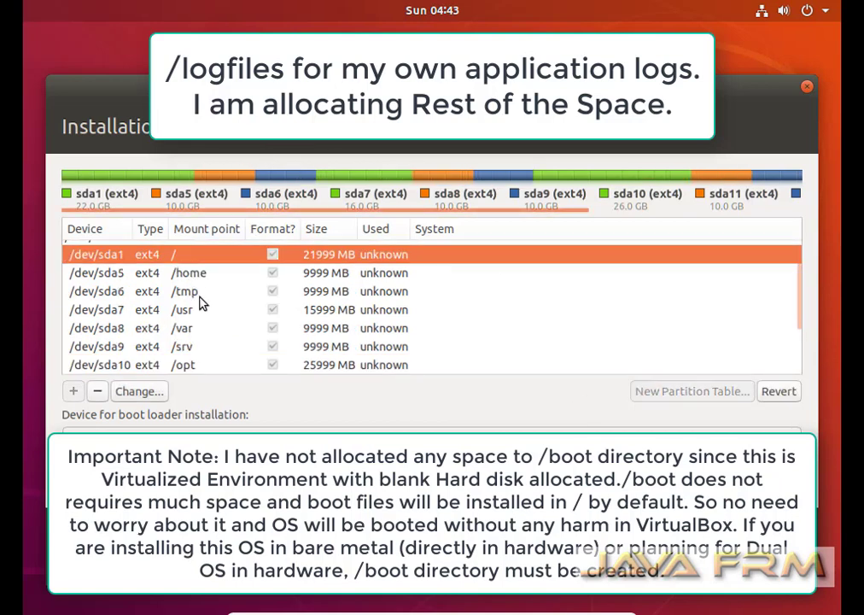
Install with this layout, confirm writing the partition changes, and choose India as location.
scroll(202, 303, down, 3)
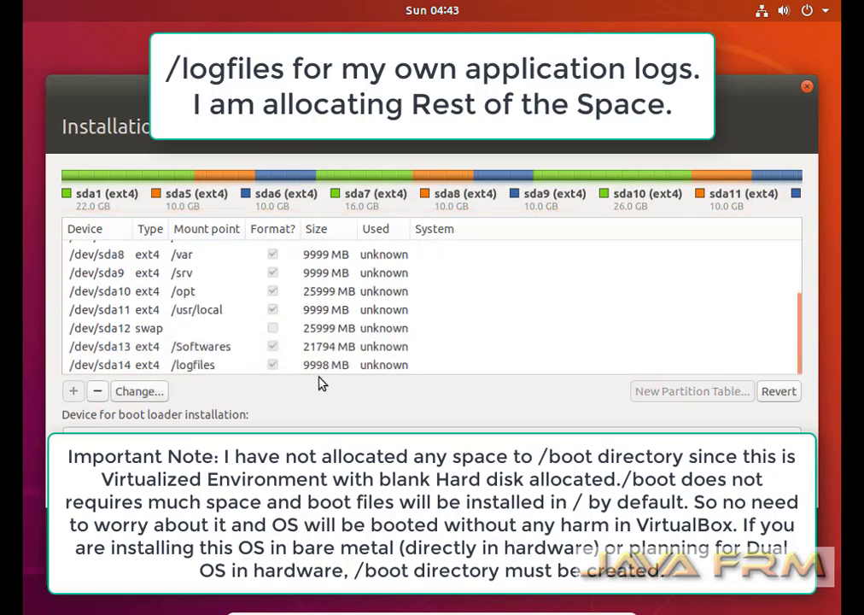
scroll(335, 357, up, 4)
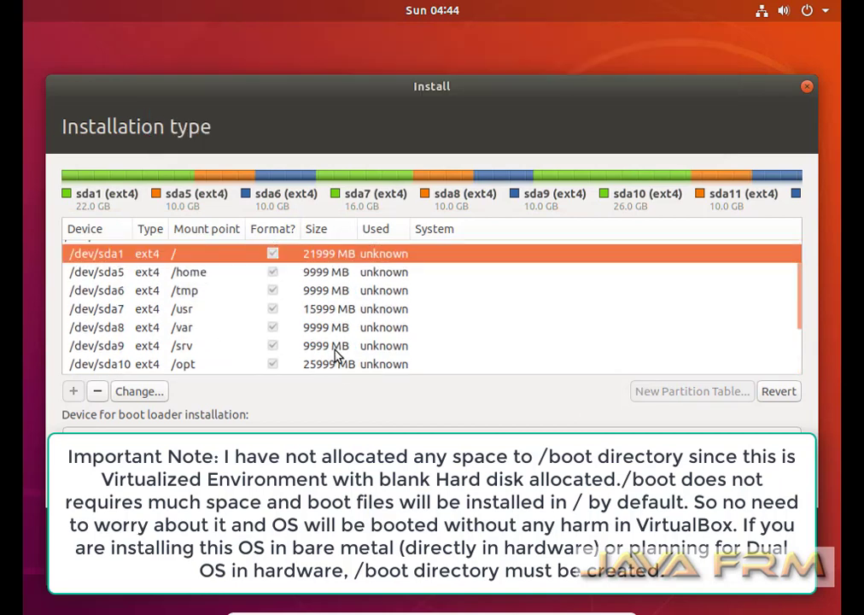
scroll(336, 357, down, 3)
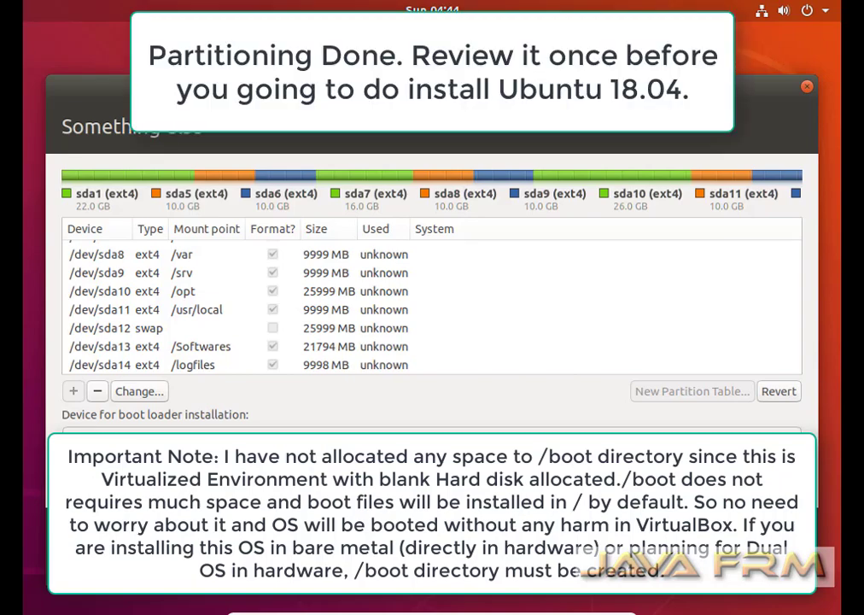
key(Return)
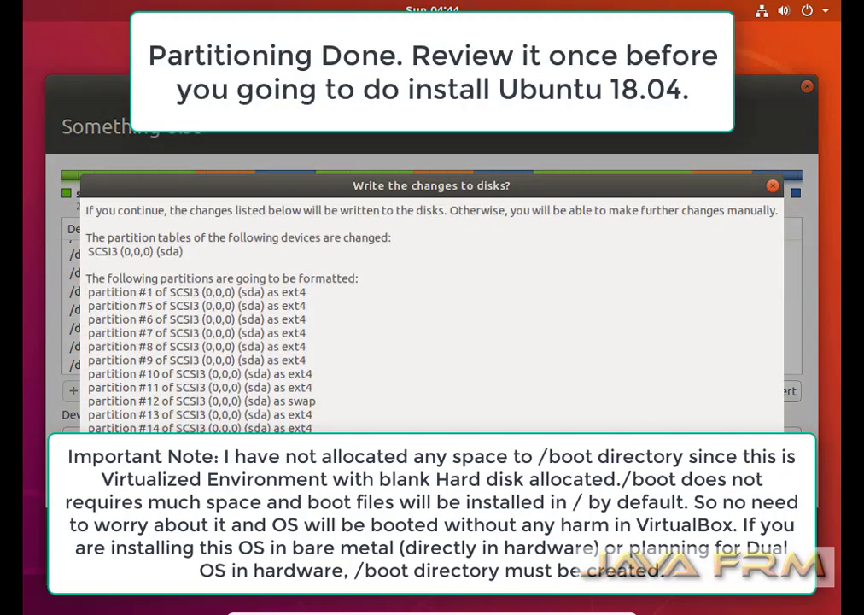
key(Escape)
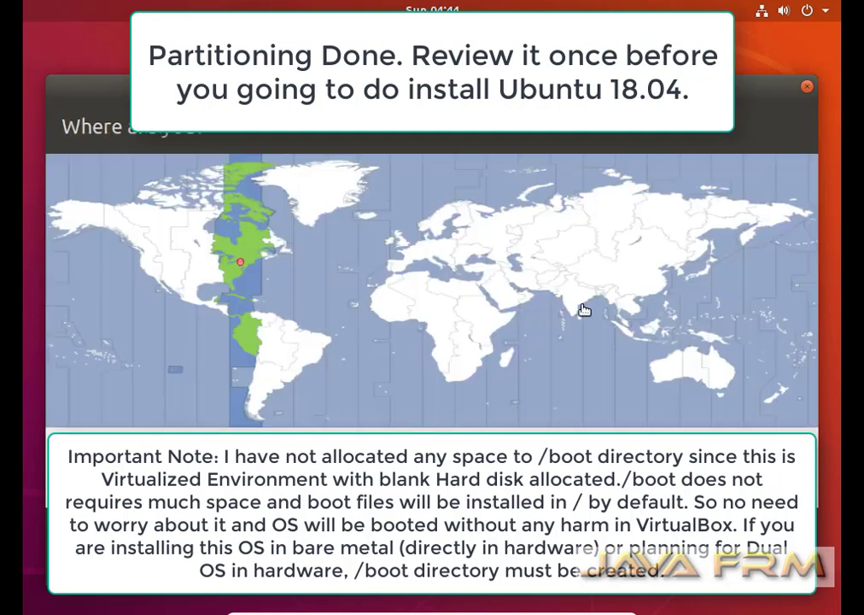
click(577, 304)
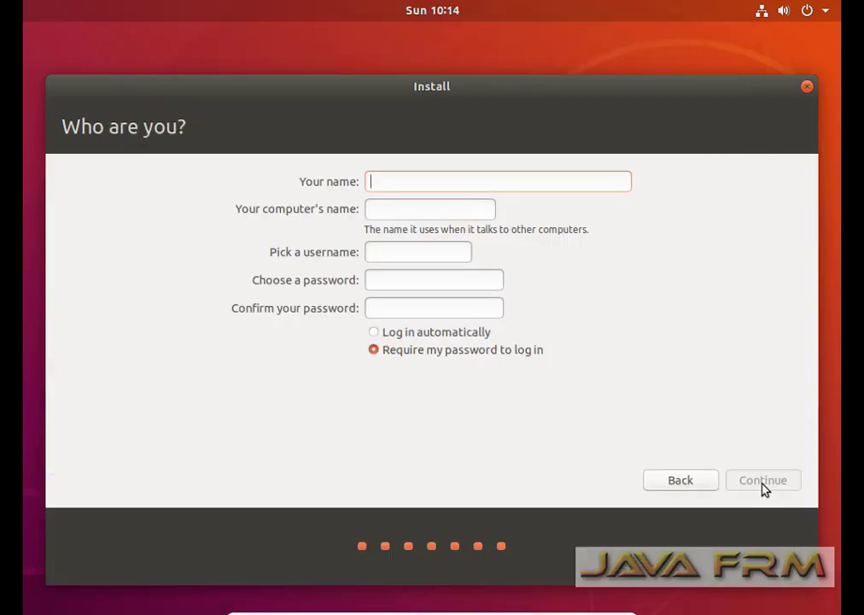
Enter the user's name, computer name ubuntu-1804-desk and a confirmed password, then continue.
text(ramanathan)
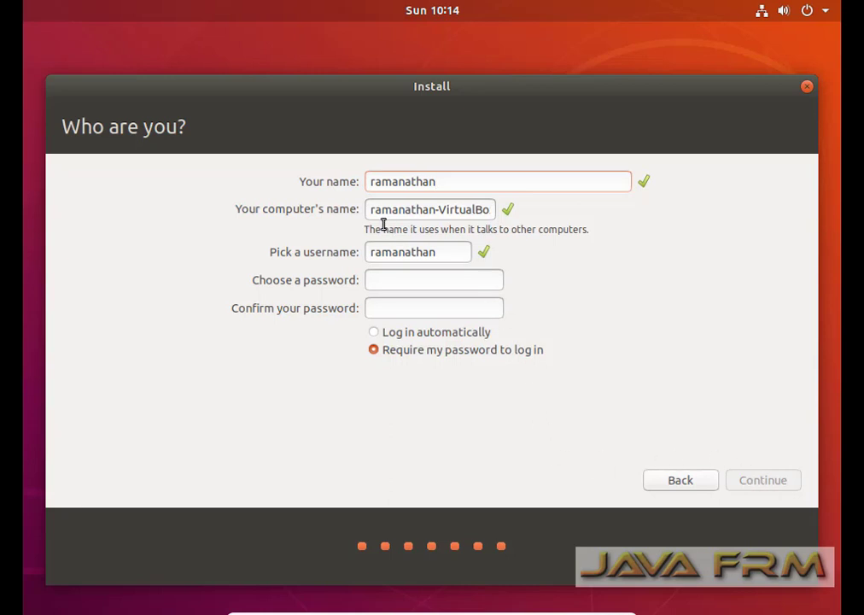
triple_click(436, 208)
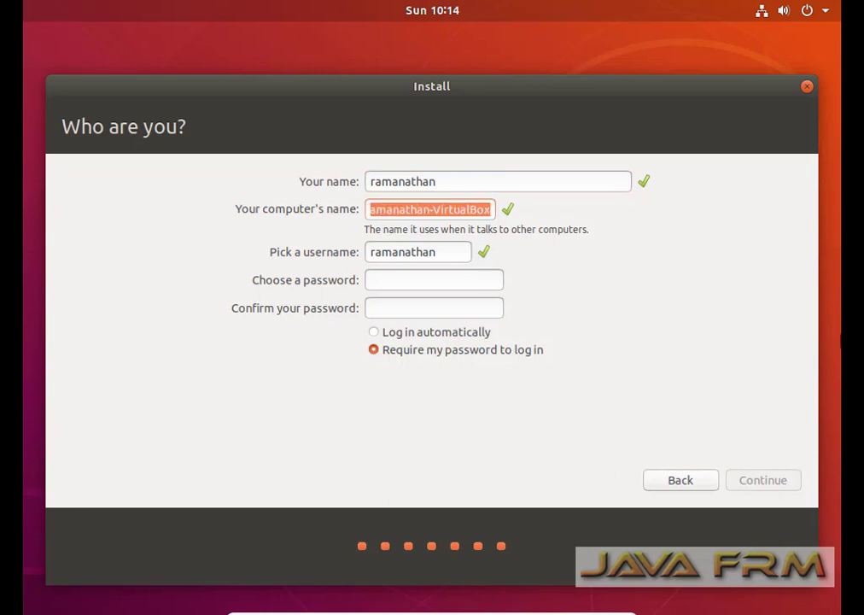
text(ubuntu)
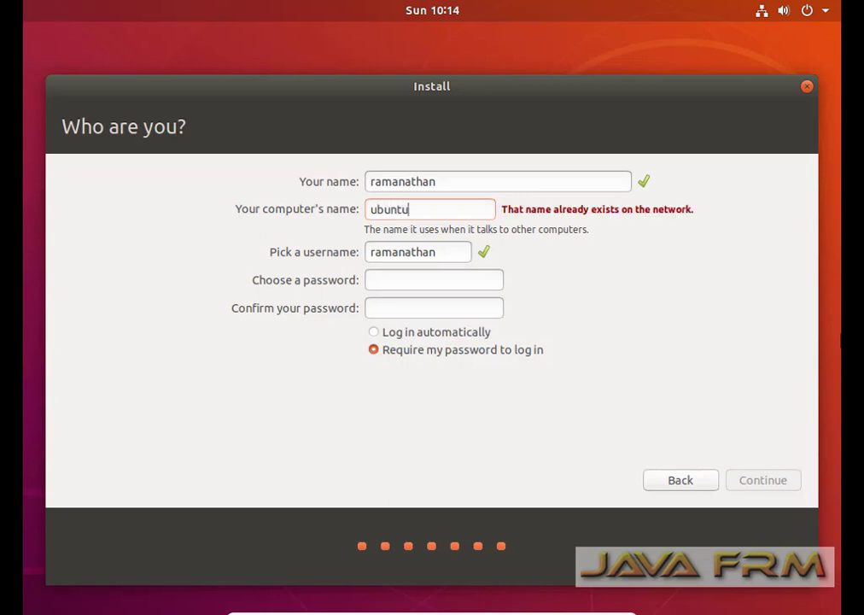
text(-)
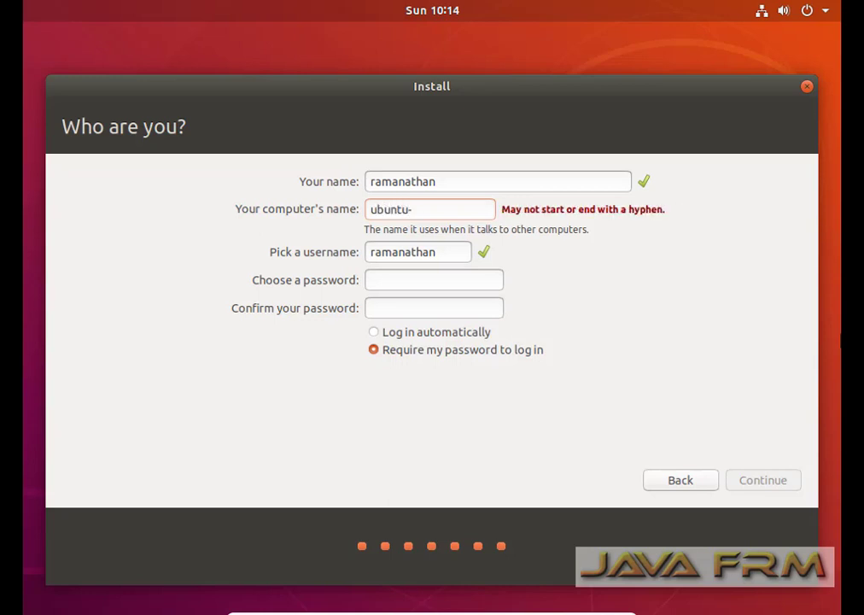
text(18)
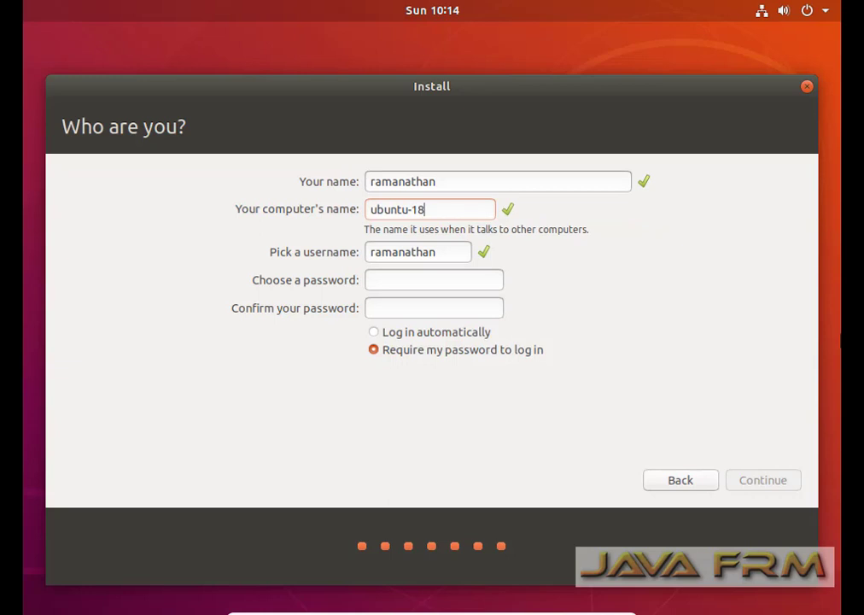
text(04-desk)
click(415, 281)
text(•••••)
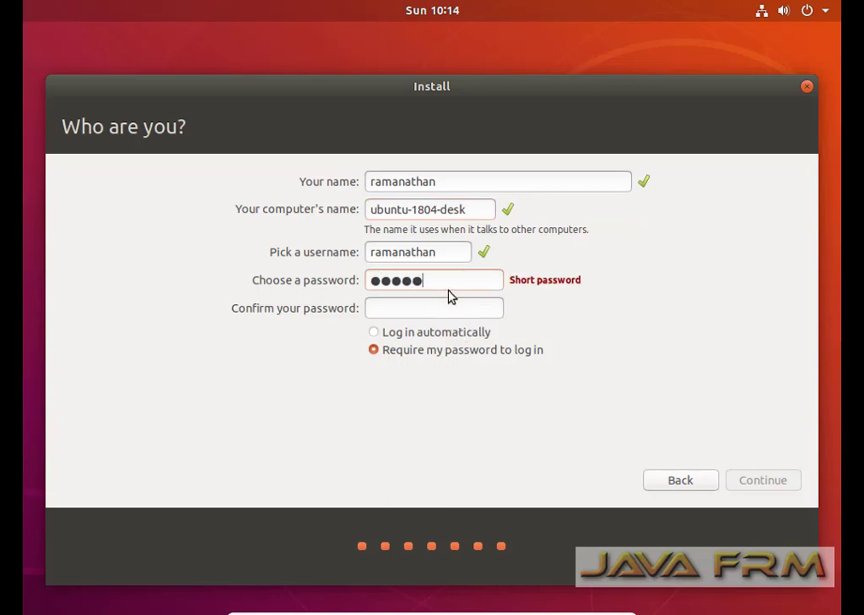
text(•••)
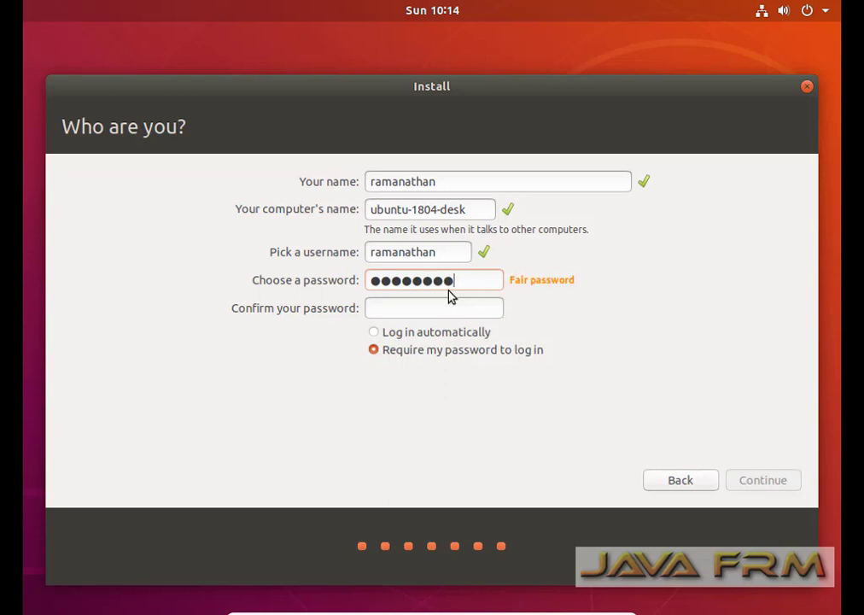
text(••••)
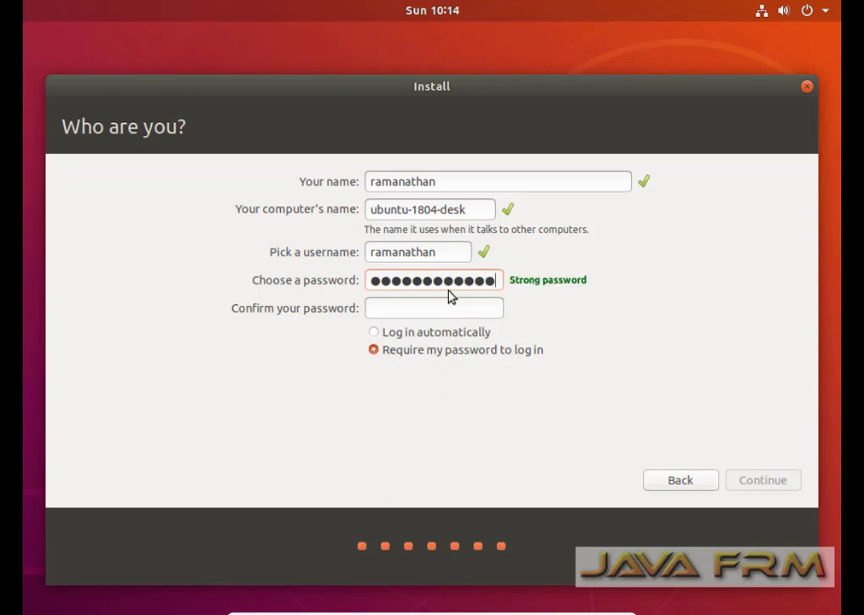
click(427, 311)
text(••••••)
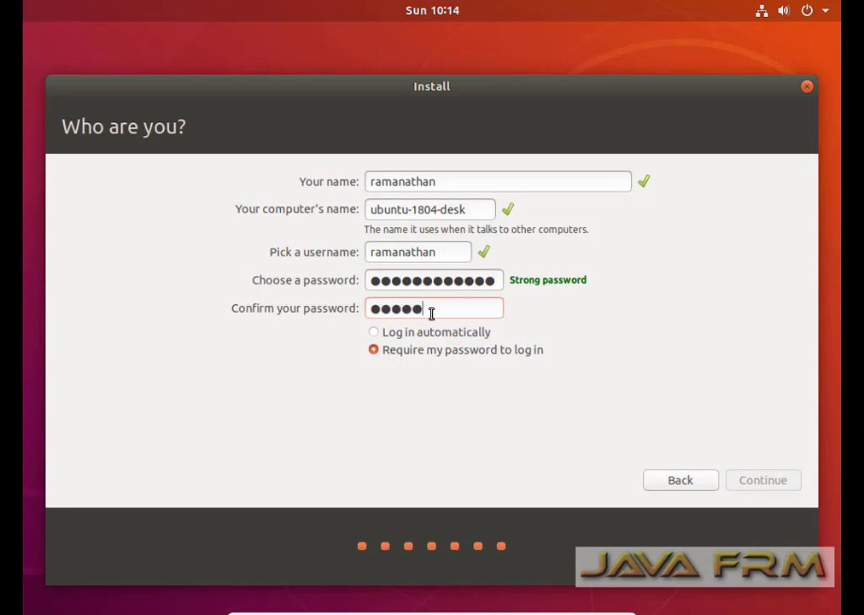
text(•••••••)
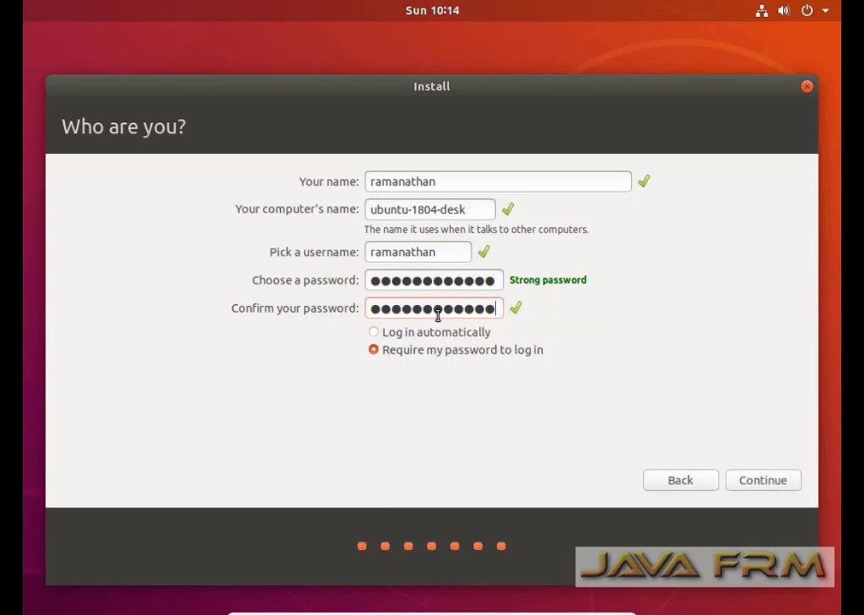
click(762, 480)
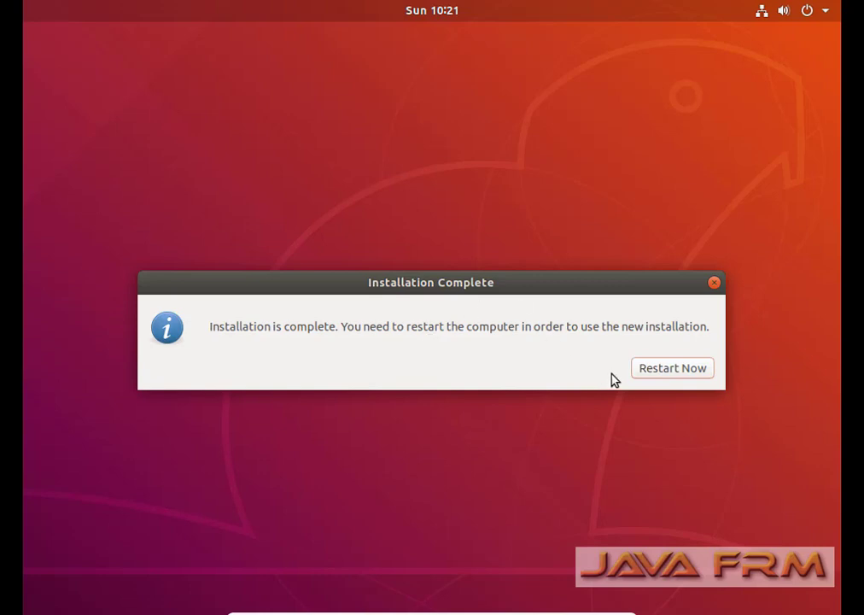
Restart the virtual machine into the newly installed Ubuntu.
click(657, 372)
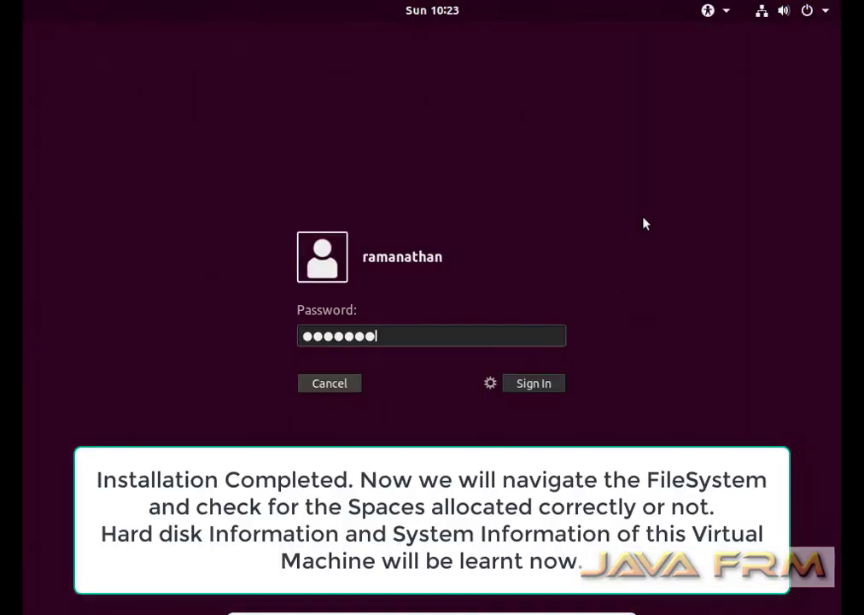
Sign in to the new Ubuntu 18.04 account with its password.
text(*****)
key(Return)
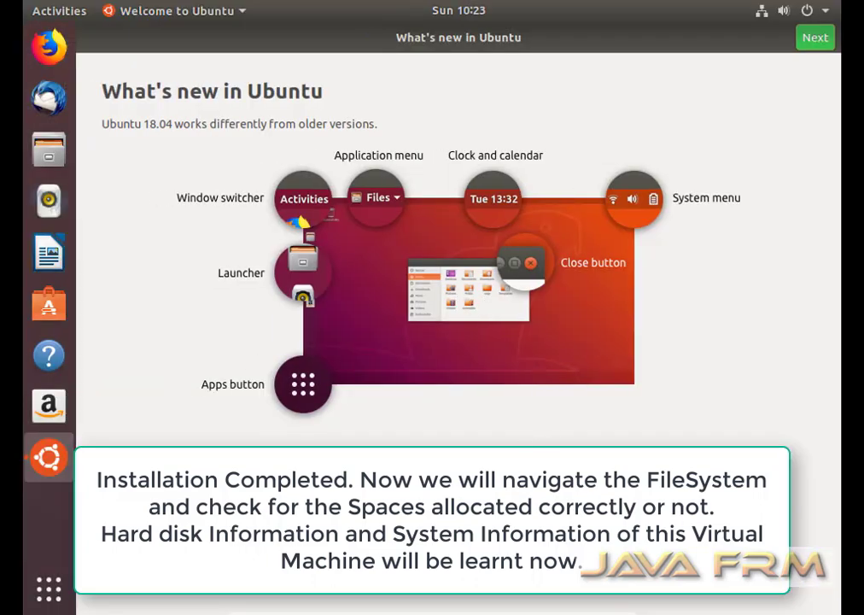
Finish the Welcome to Ubuntu pages, skipping Livepatch and choosing 'No, don't send system info'.
click(813, 39)
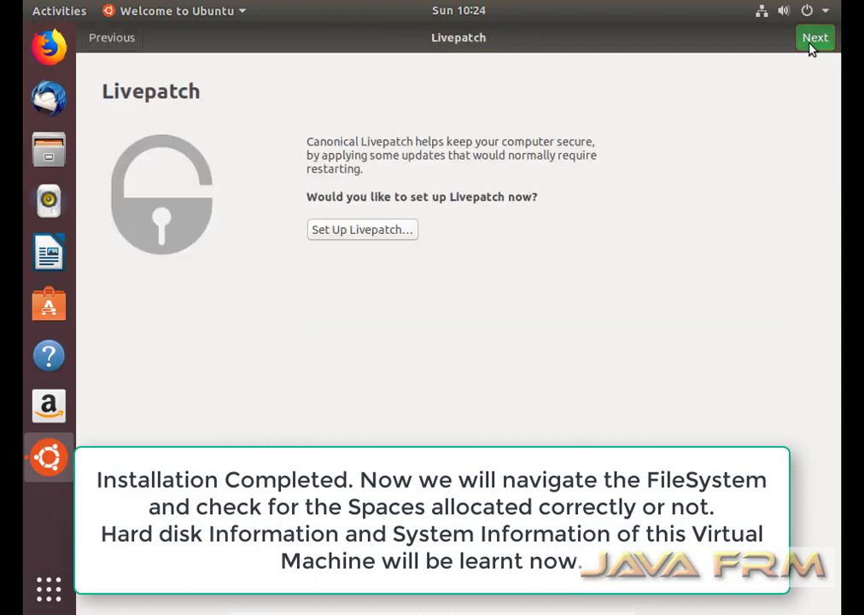
click(814, 39)
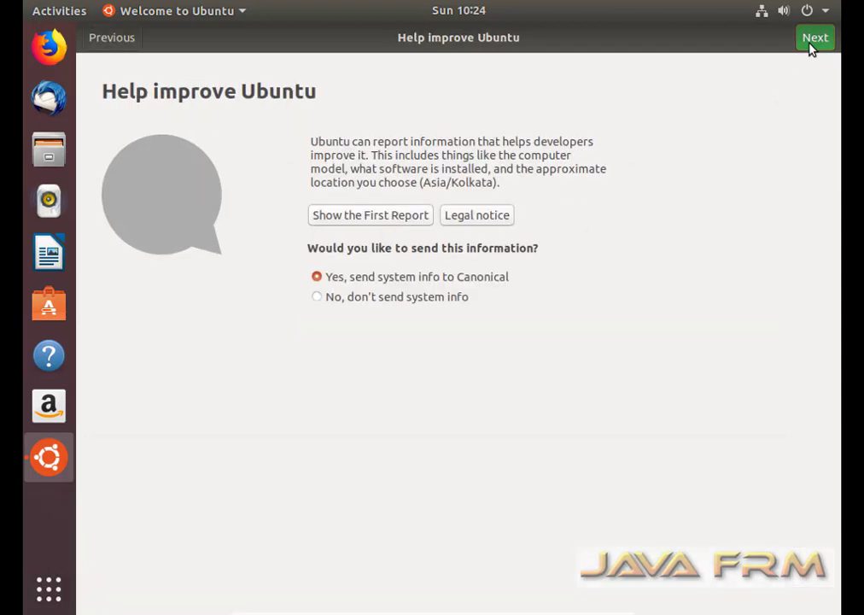
click(381, 299)
click(805, 49)
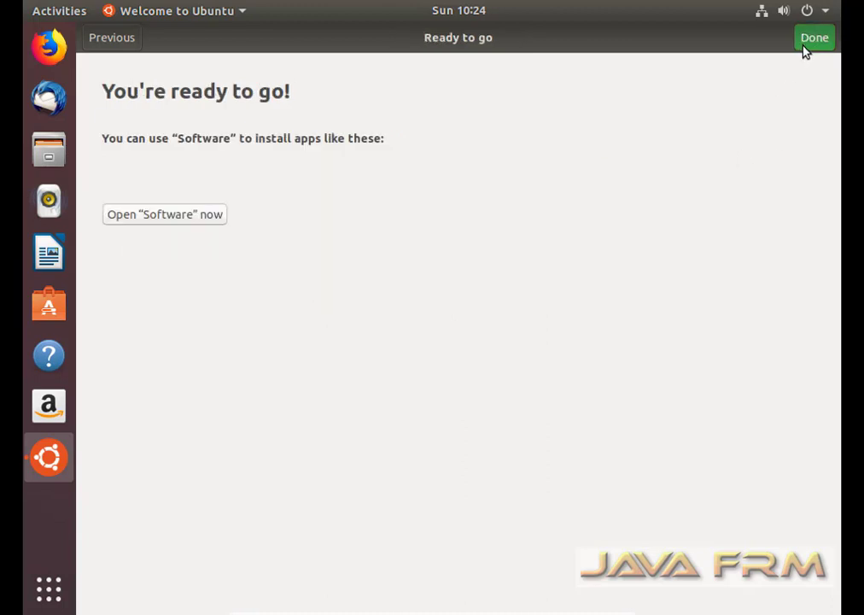
click(813, 40)
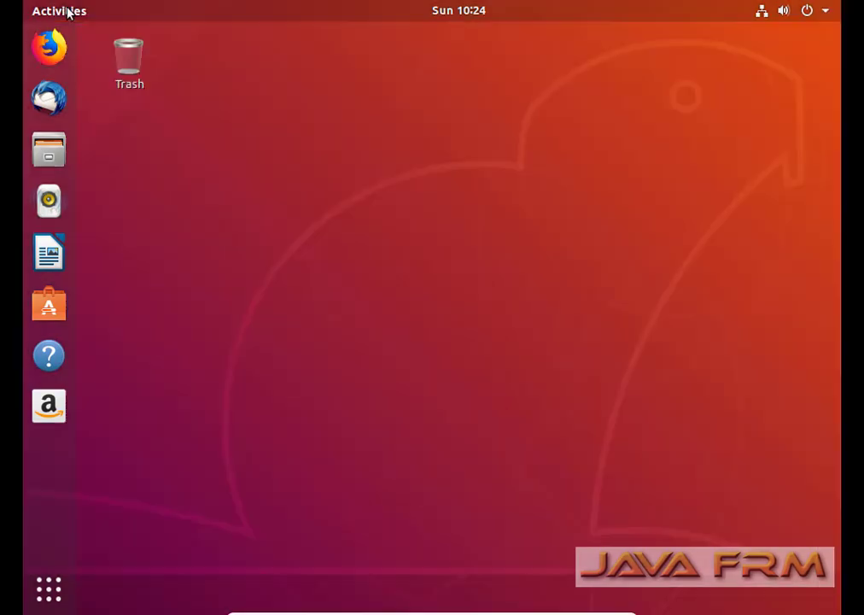
Launch Disk Usage Analyzer from a 'disk' search and scan the root filesystem.
click(62, 10)
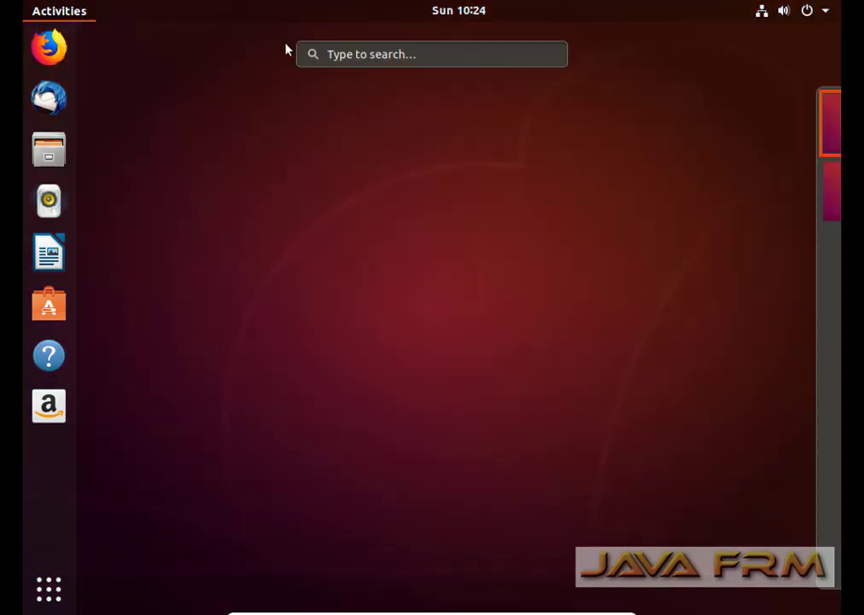
click(346, 54)
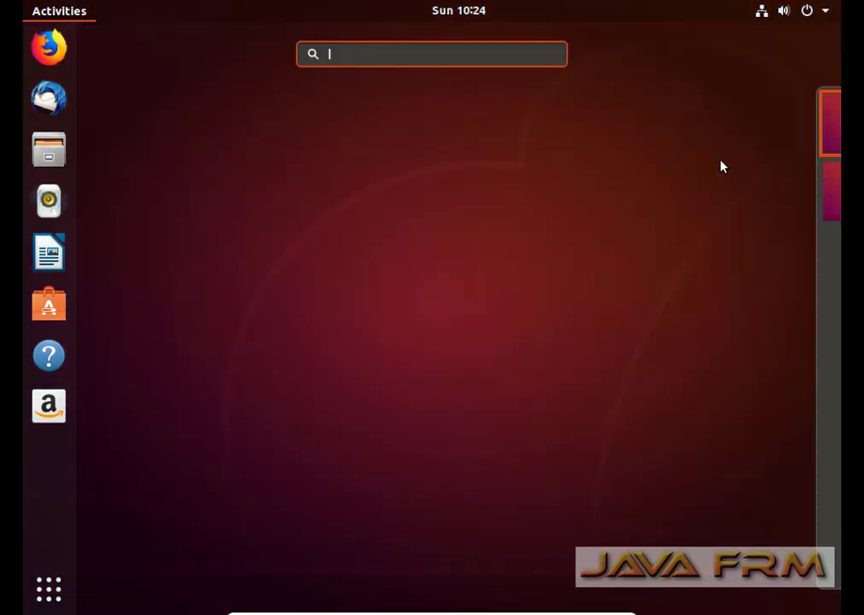
text(disk)
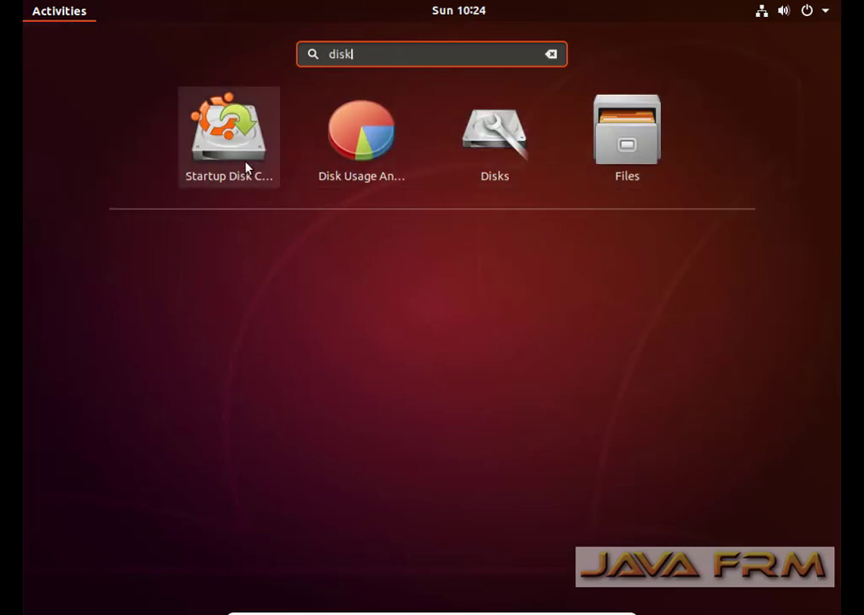
click(367, 143)
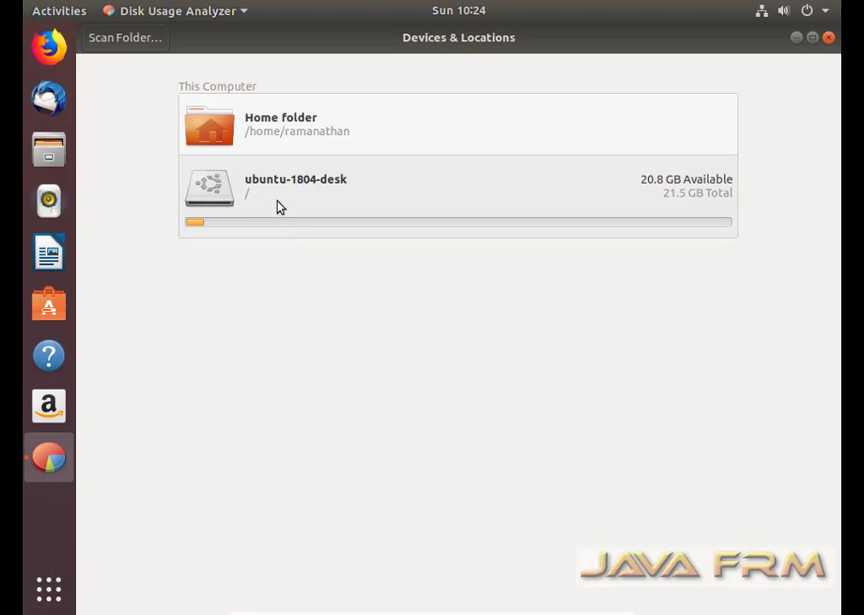
click(277, 200)
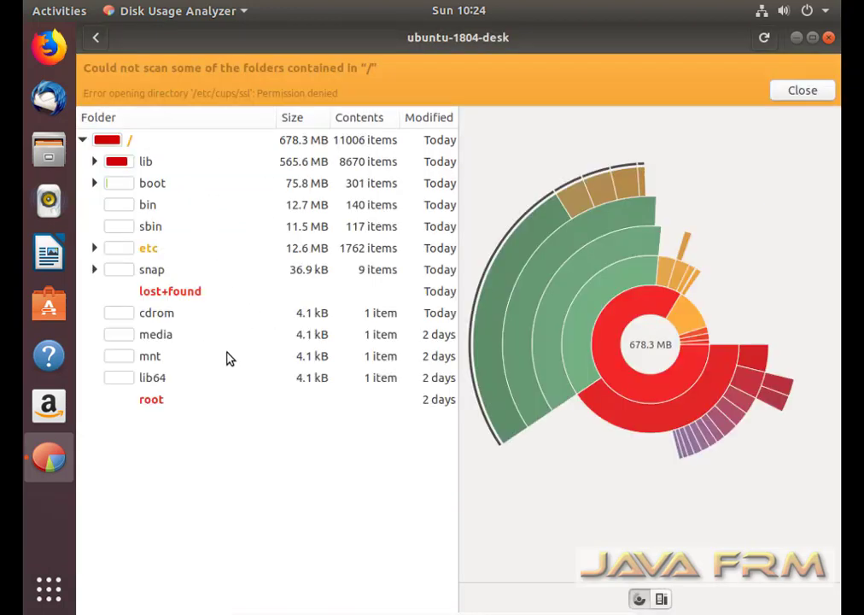
Dismiss the scan error, return to Devices & Locations, and close Disk Usage Analyzer.
click(802, 94)
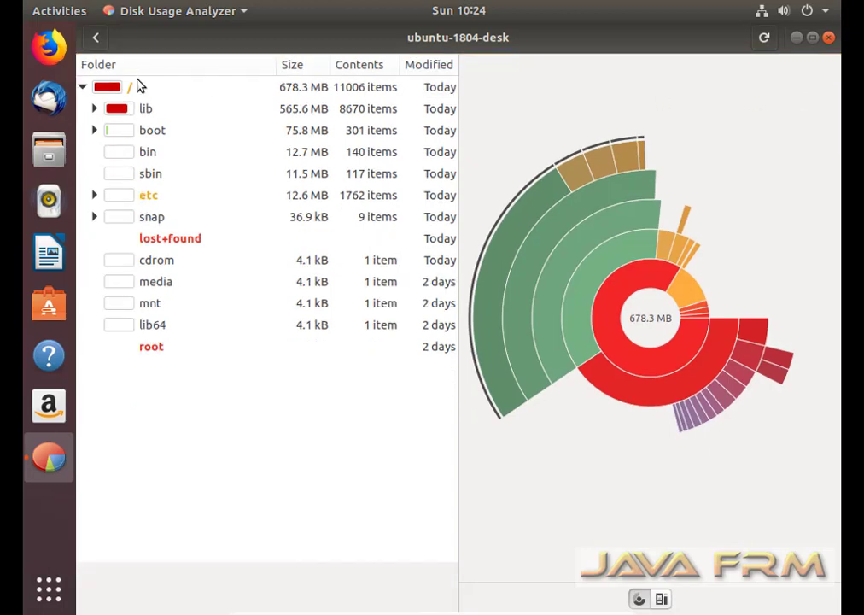
click(94, 43)
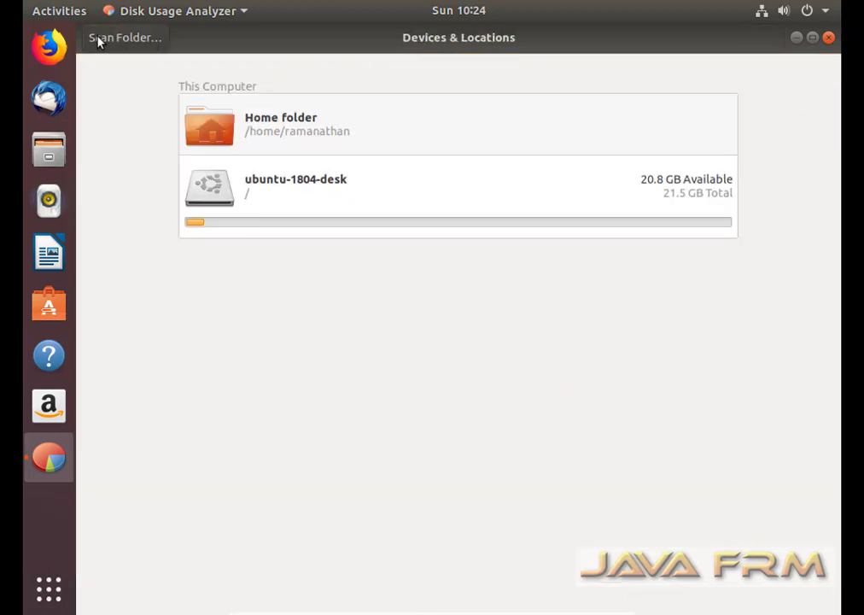
click(828, 38)
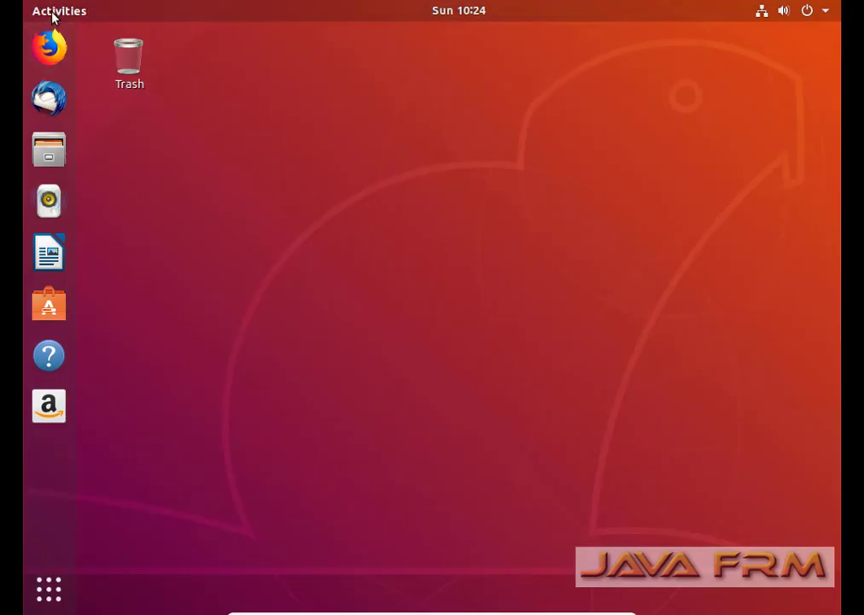
Launch Disks from a 'disk' search and narrow the device list to show the 172 GB disk's volumes.
click(53, 15)
click(403, 55)
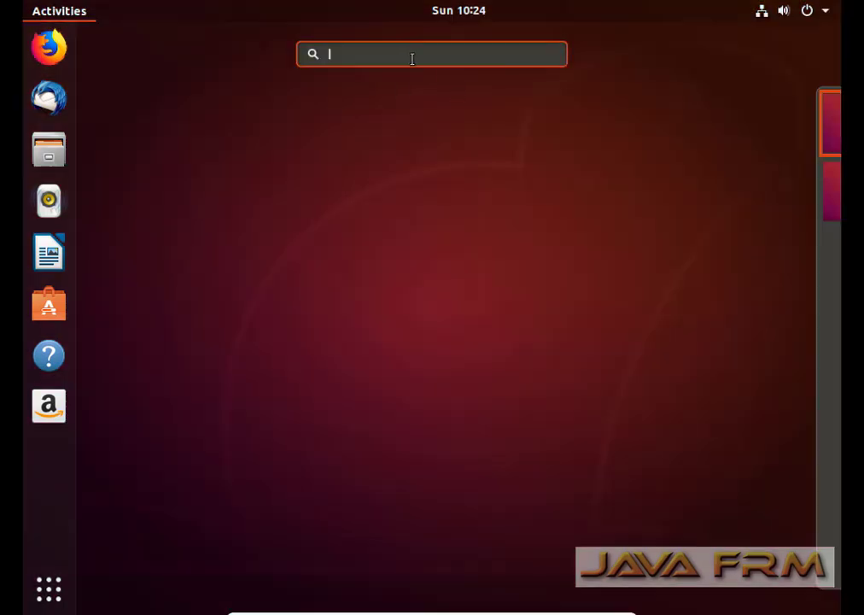
text(disk)
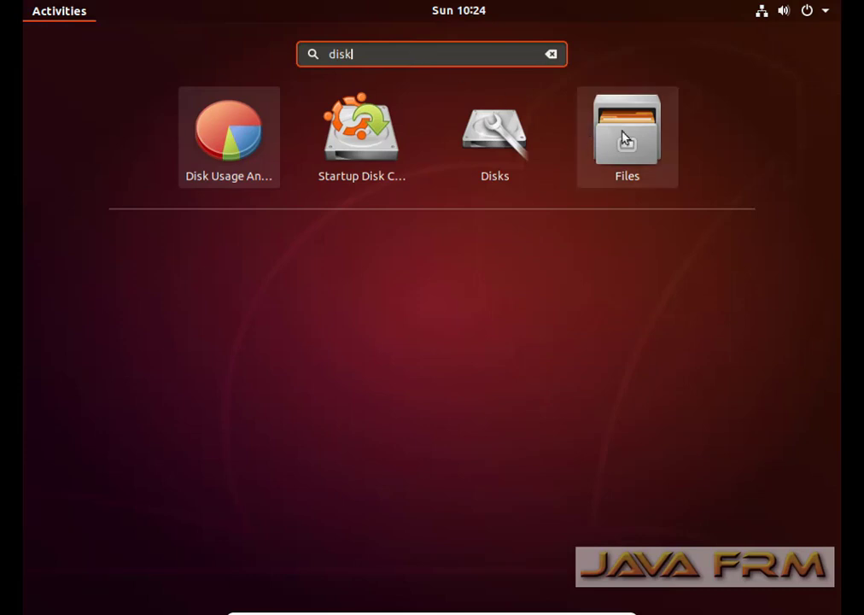
click(490, 138)
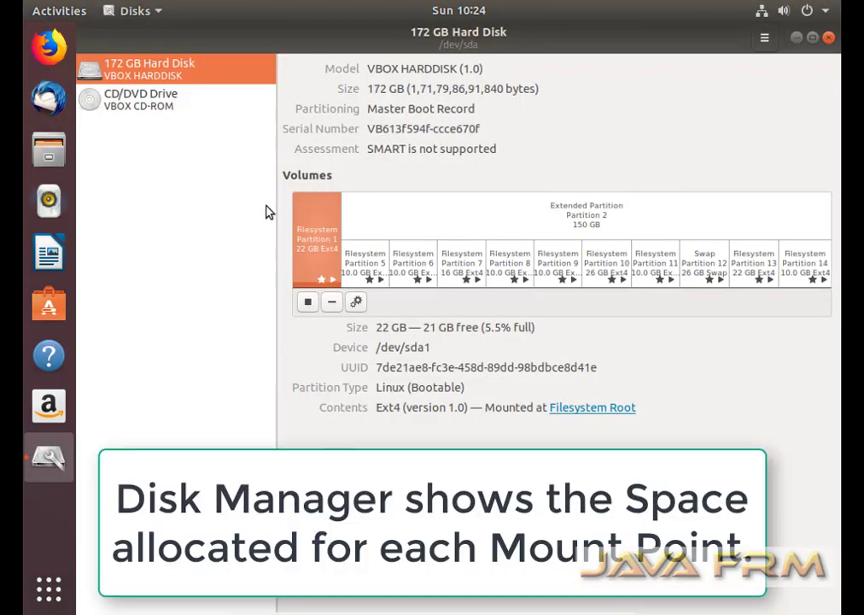
drag(278, 154, 150, 188)
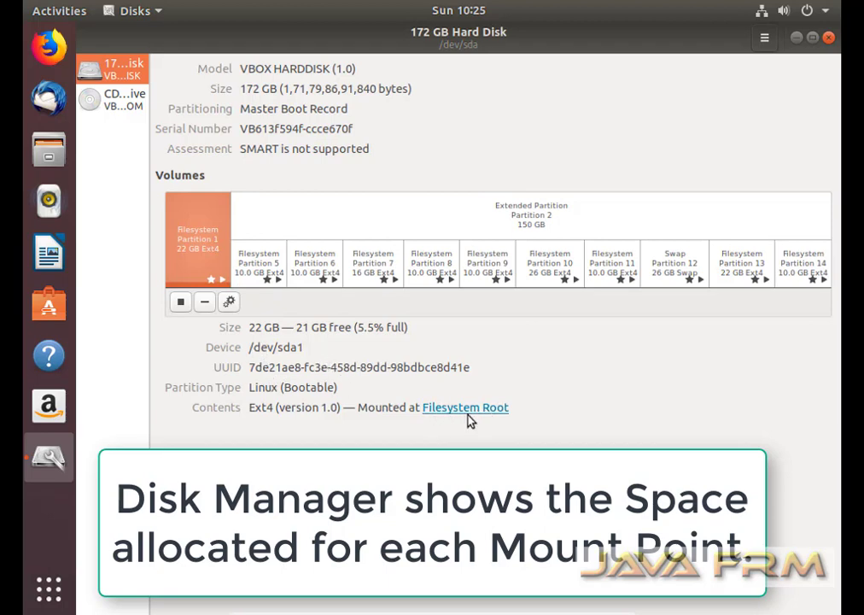
Review Partitions 5–10 mounted at /home, /tmp, /usr, /var, /srv and /opt (26 GB).
click(259, 268)
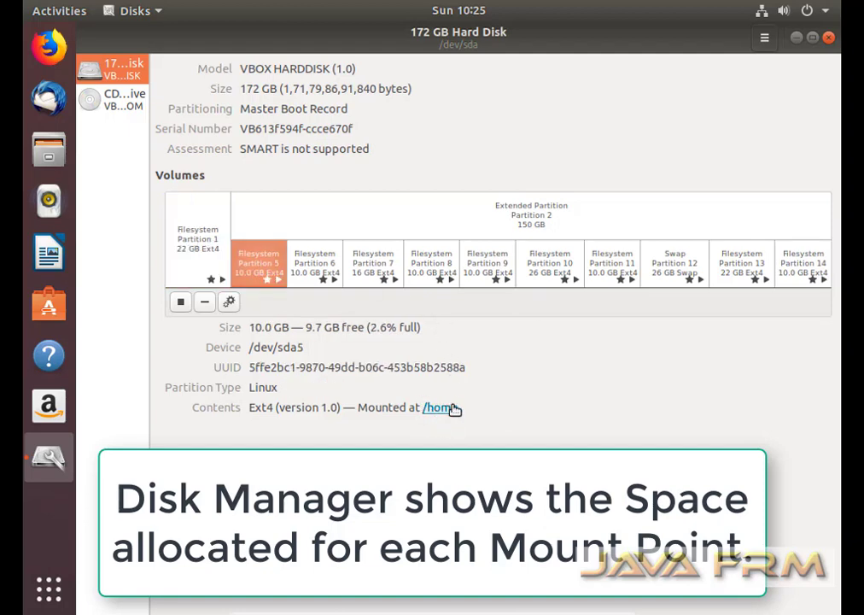
click(314, 275)
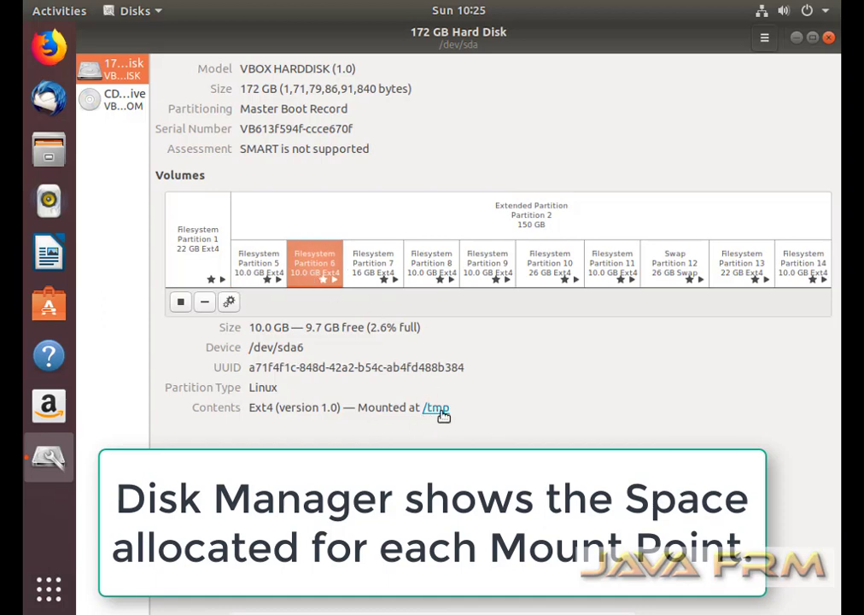
click(369, 264)
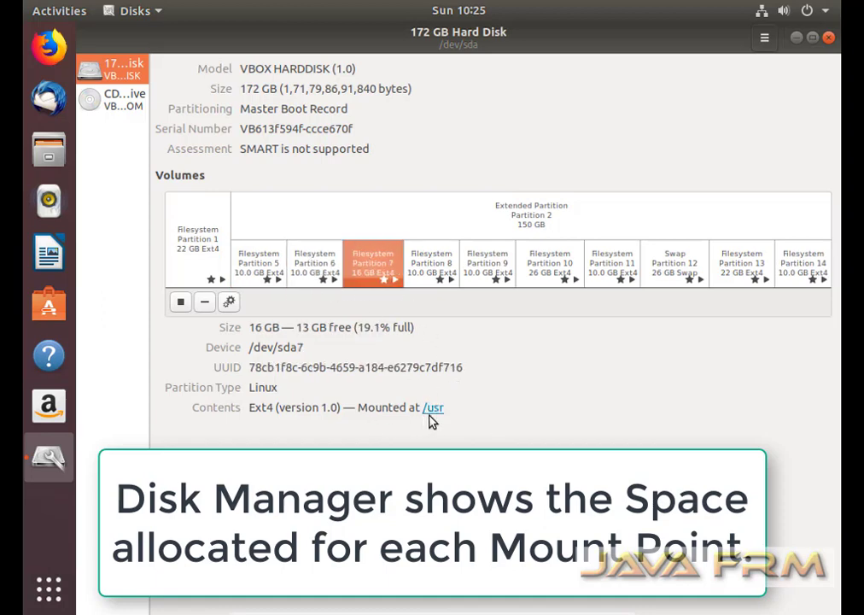
click(429, 263)
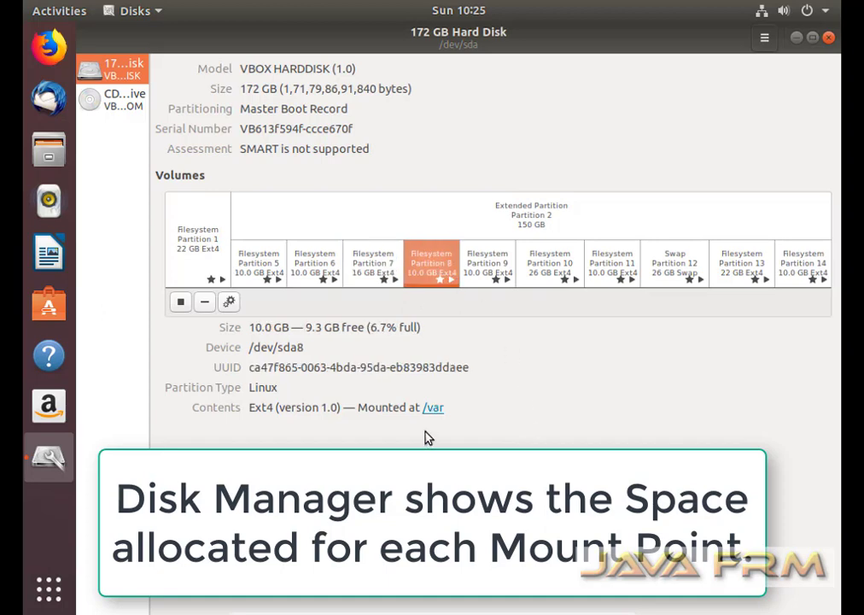
click(486, 280)
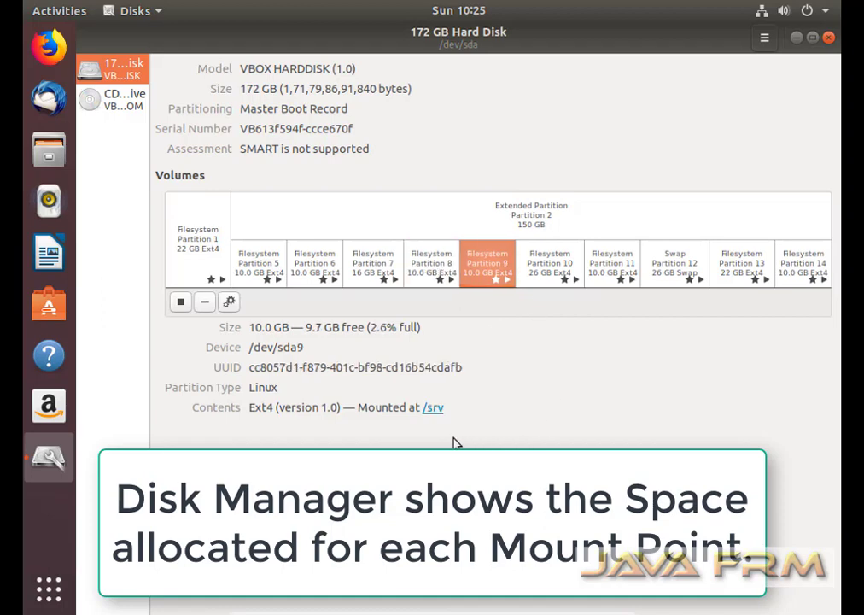
click(549, 271)
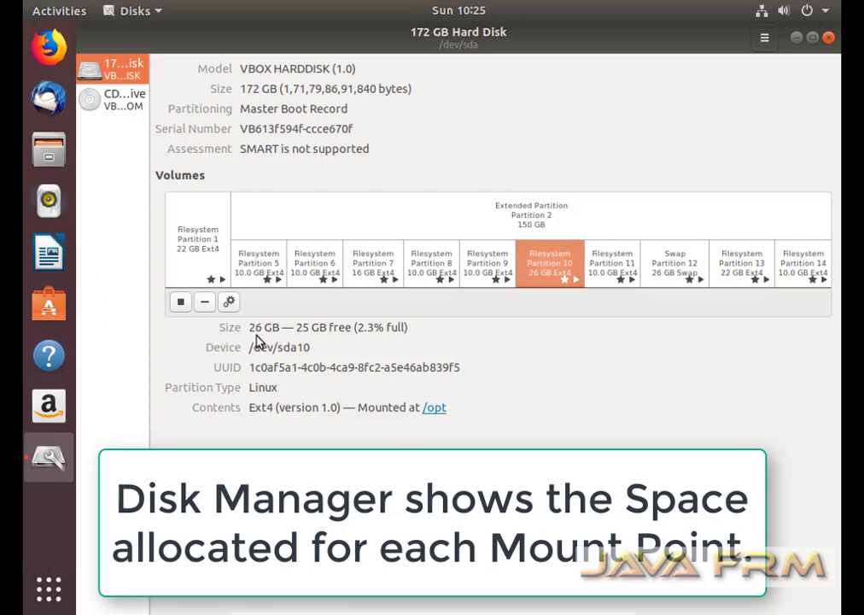
drag(253, 330, 278, 328)
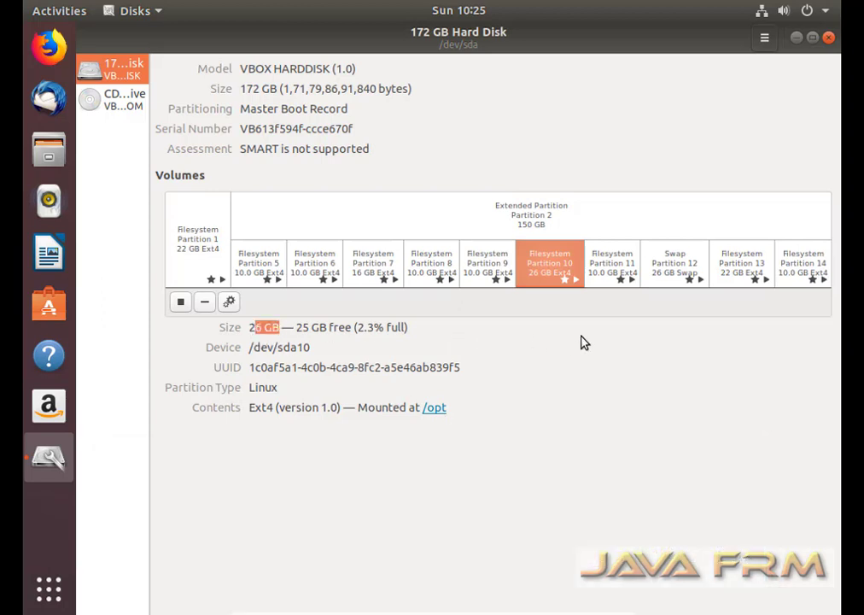
Review Partitions 11–14: /usr/local, 26 GB Linux swap, 22 GB /Softwares, and /logfiles on /dev/sda14.
click(605, 277)
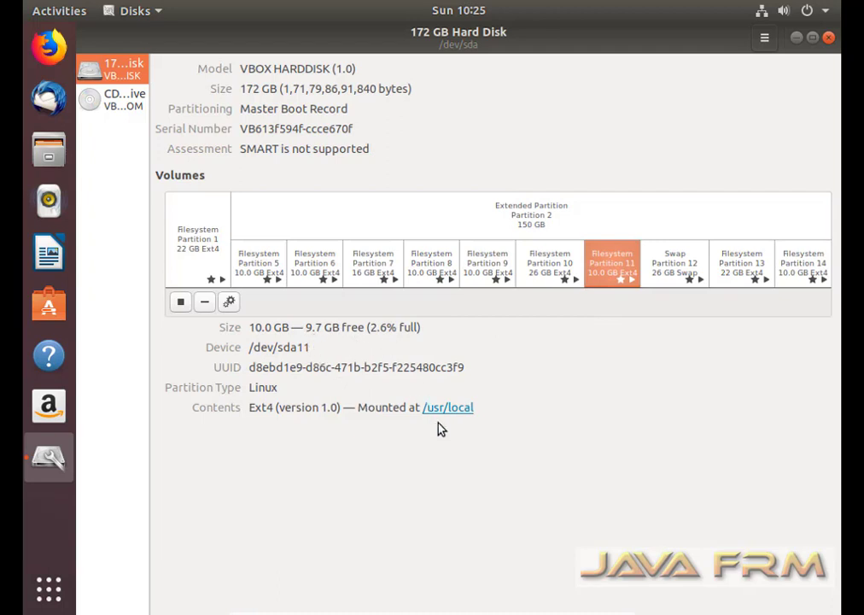
click(669, 274)
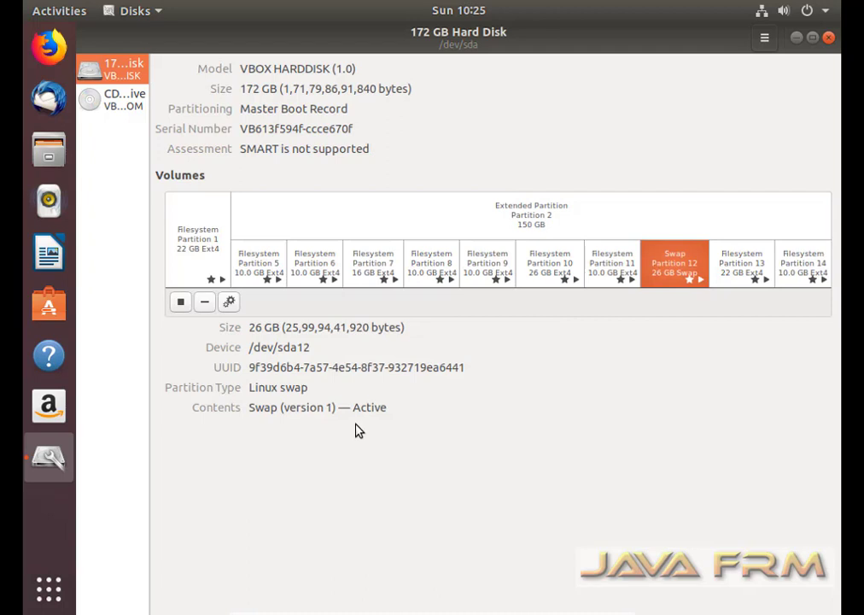
drag(249, 328, 299, 329)
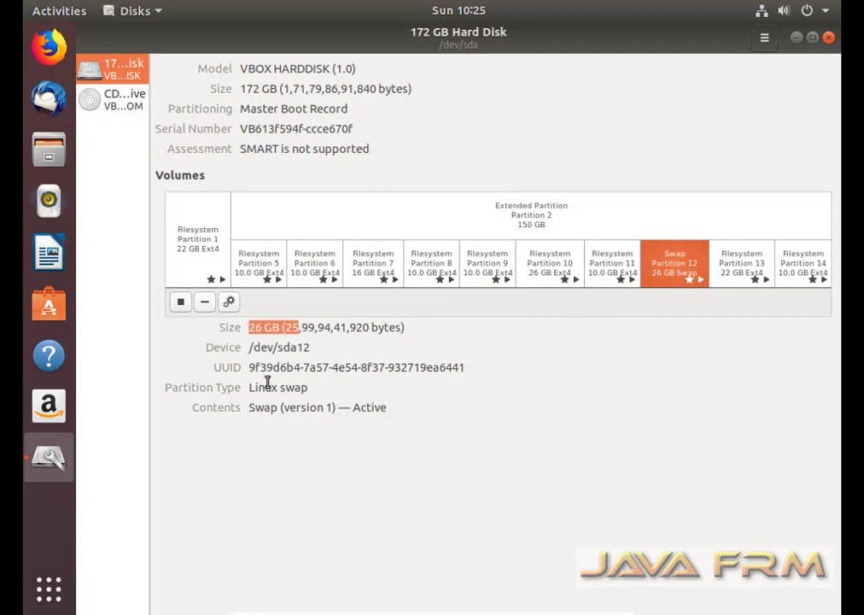
drag(254, 389, 311, 389)
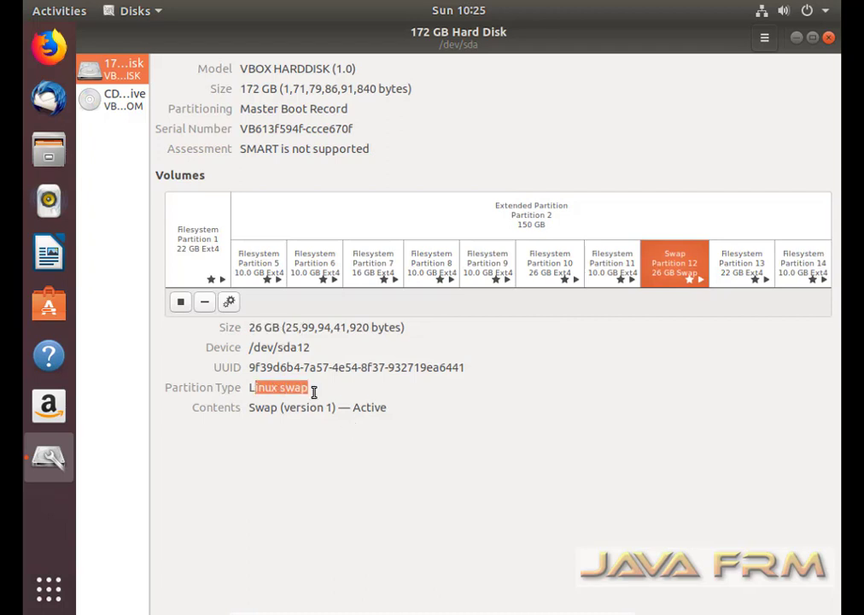
click(736, 270)
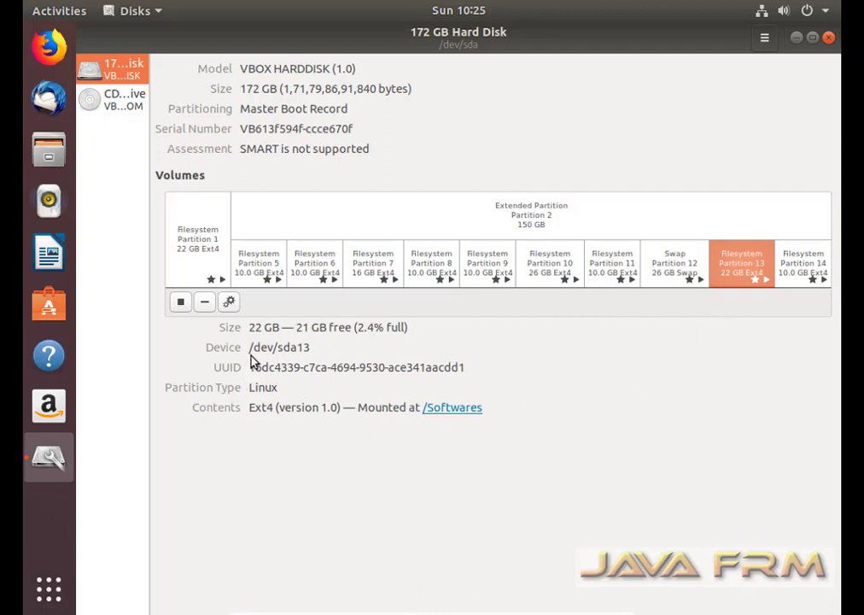
drag(249, 328, 256, 328)
drag(482, 408, 429, 408)
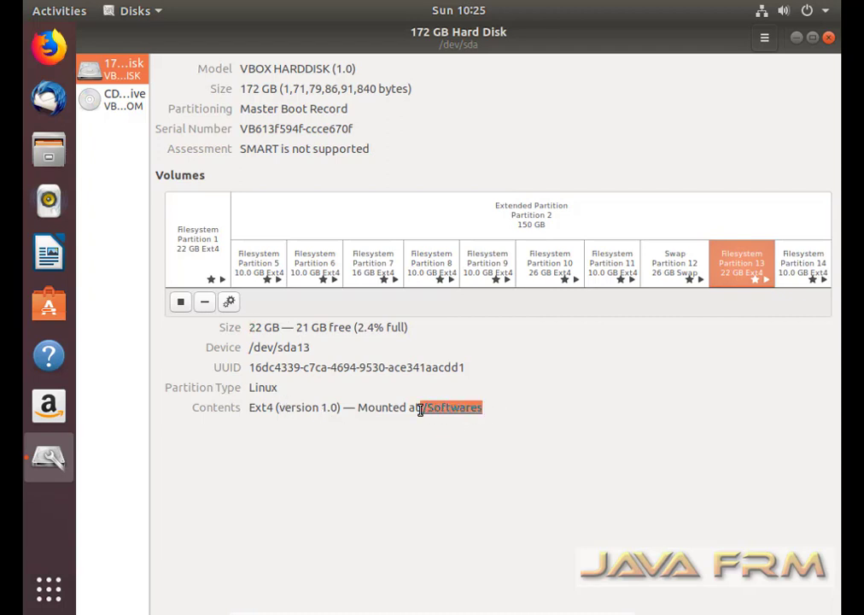
click(800, 270)
drag(475, 408, 408, 407)
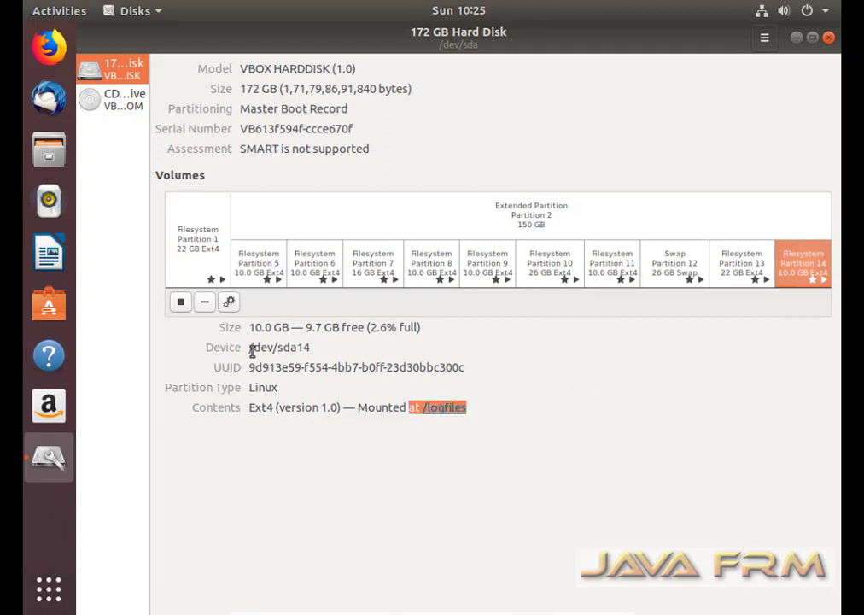
drag(253, 348, 235, 328)
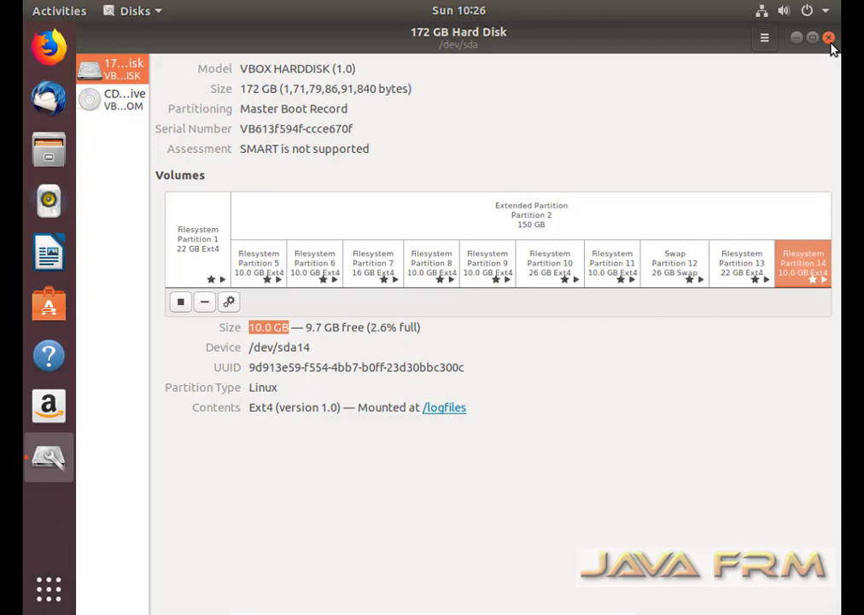
Close Disks, open a maximized Terminal from the desktop, and run df -kh.
click(829, 39)
right_click(345, 83)
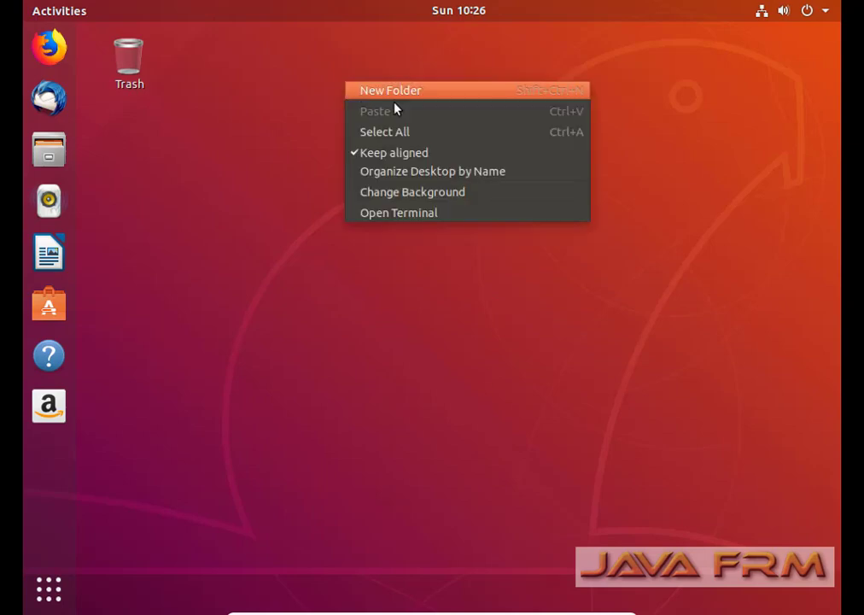
click(447, 215)
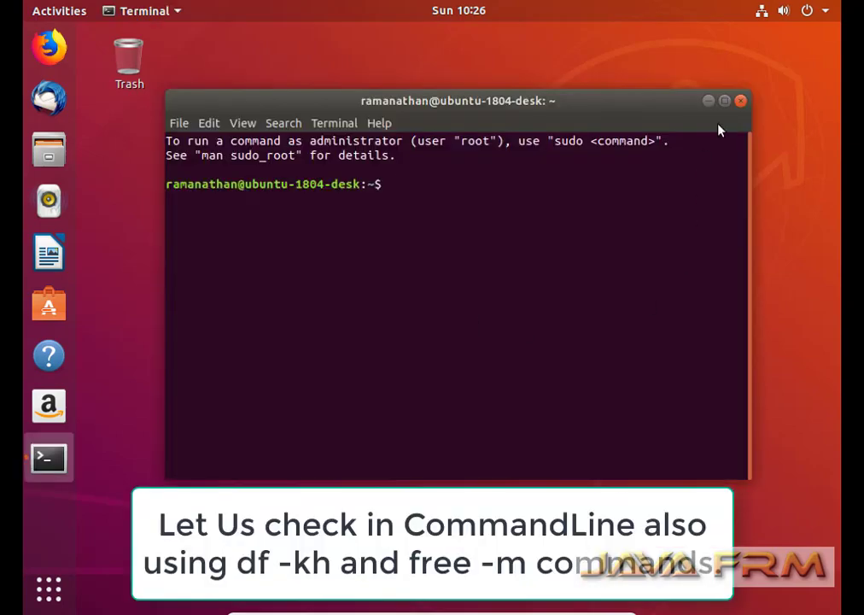
click(724, 101)
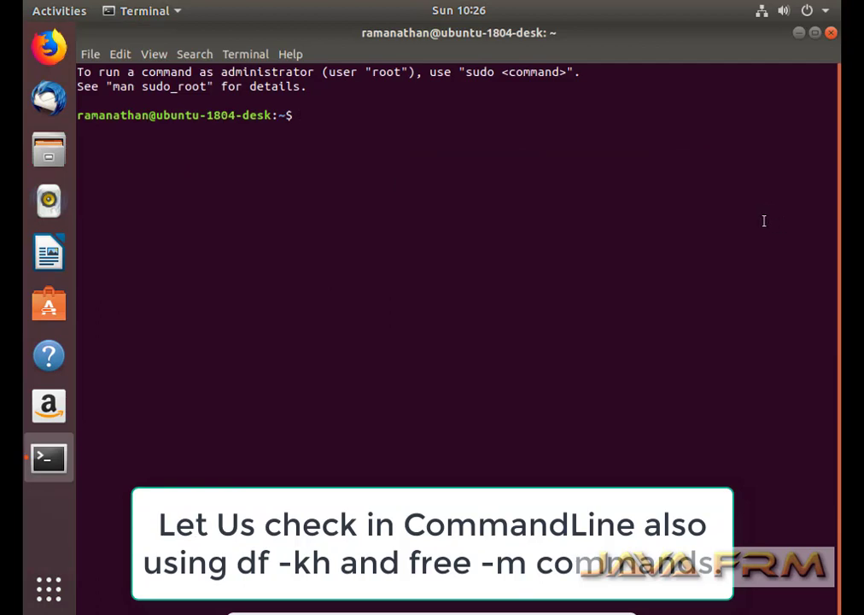
text(df -kh)
key(Return)
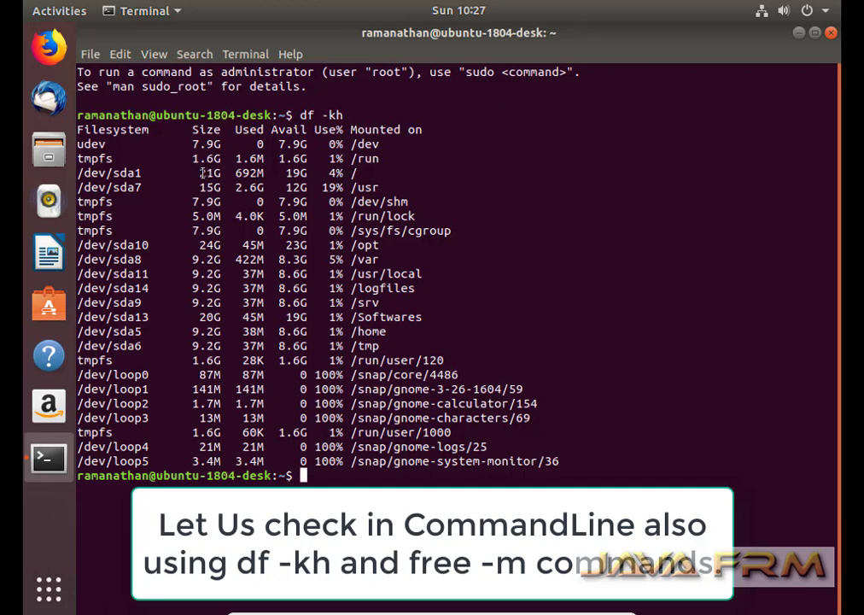
Highlight the df rows for root, /usr, /opt, /var, /usr/local, /home and /tmp.
drag(199, 173, 418, 173)
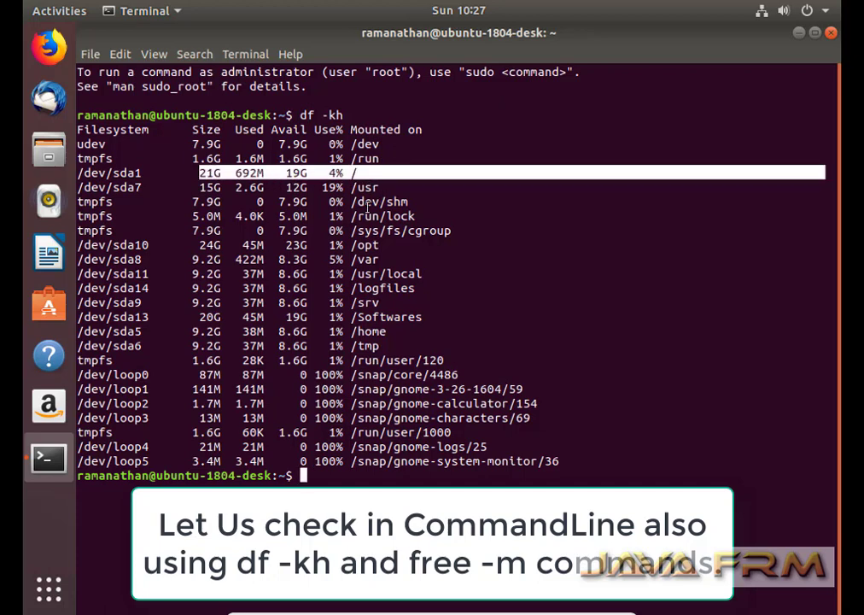
click(215, 188)
drag(215, 188, 379, 188)
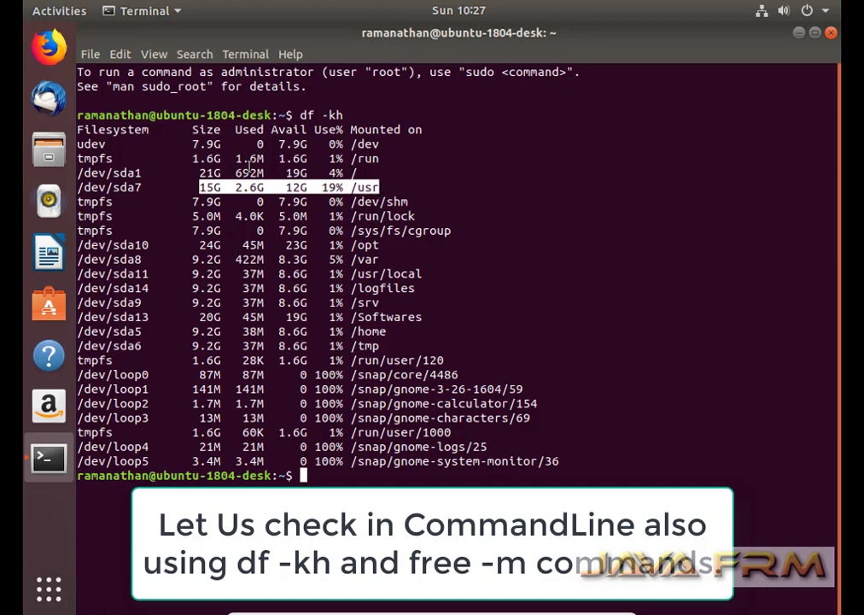
drag(199, 246, 386, 246)
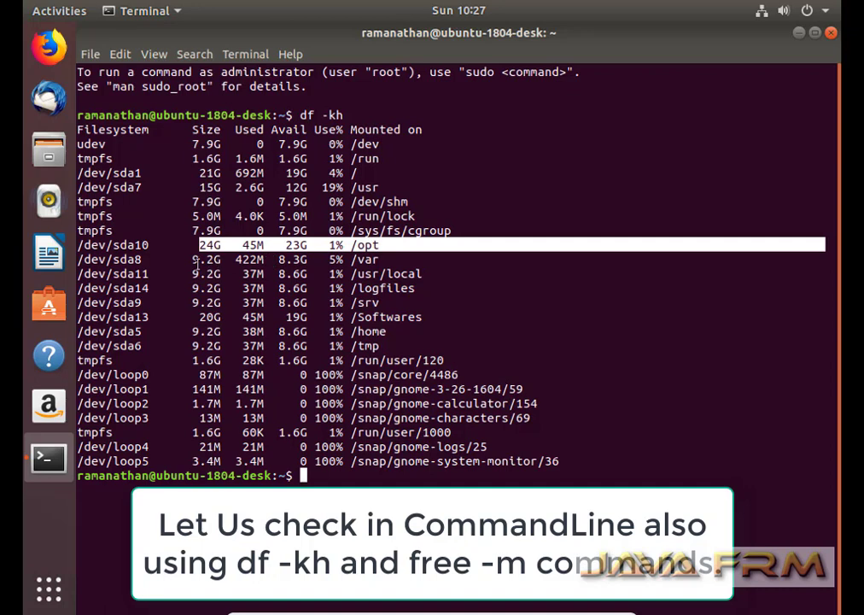
drag(194, 259, 385, 259)
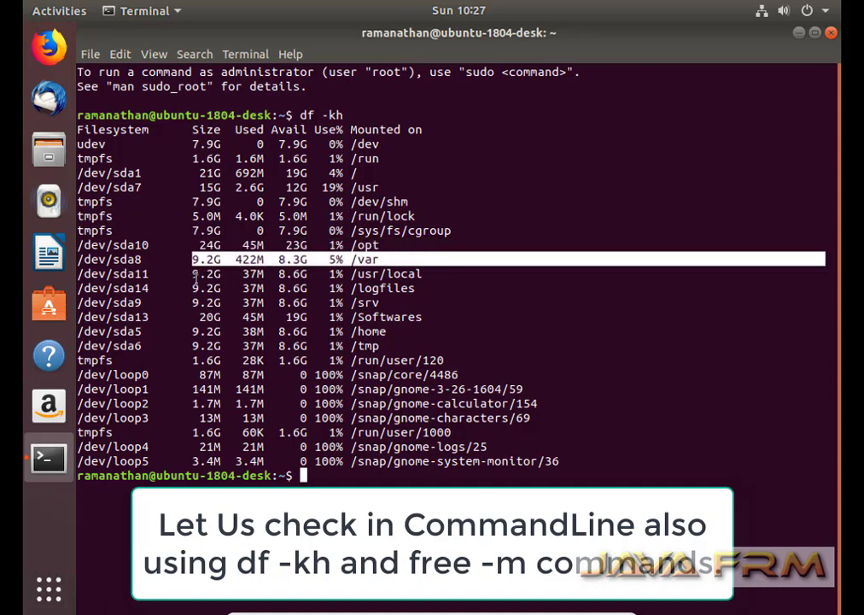
drag(195, 275, 128, 317)
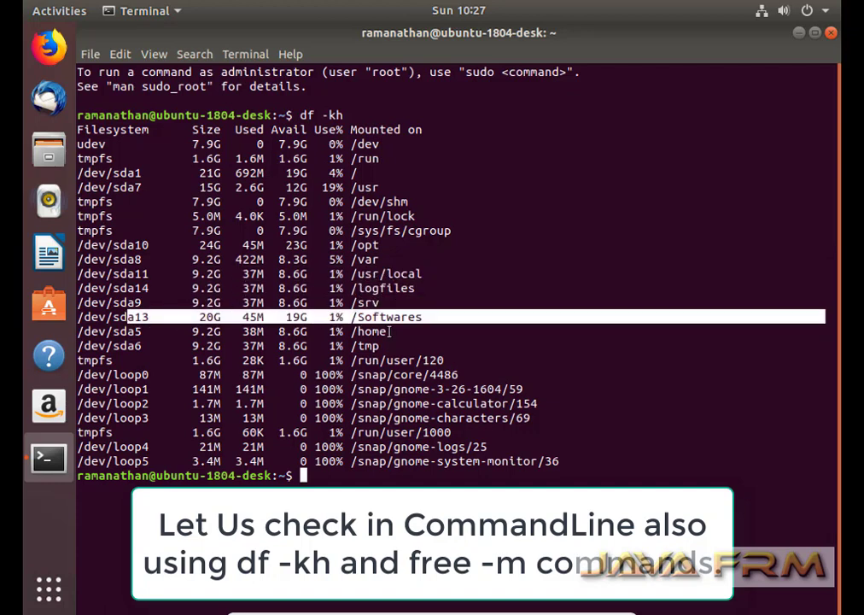
drag(391, 331, 176, 332)
drag(389, 346, 165, 346)
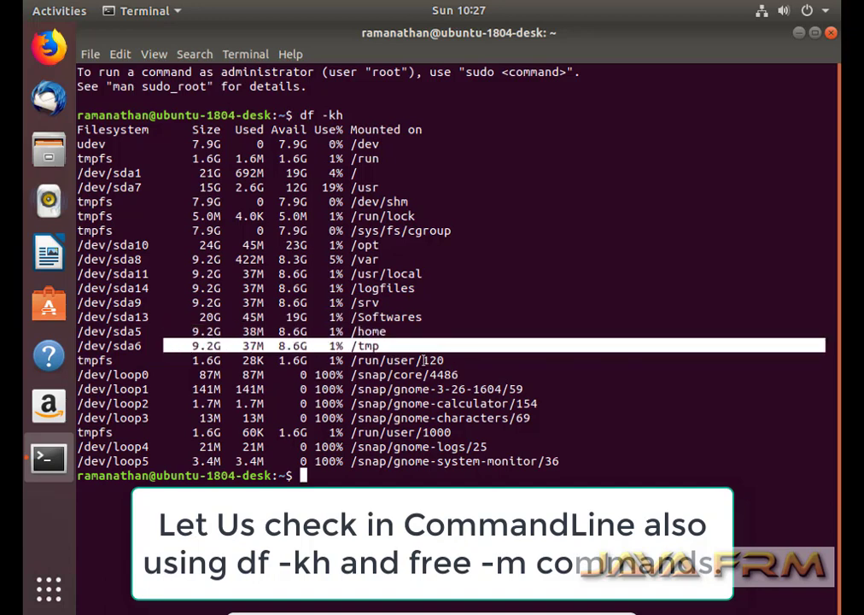
Clear the terminal and run free -m, highlighting the 16040 MB memory and 24794 MB swap rows.
text(clear)
key(Return)
text(fr)
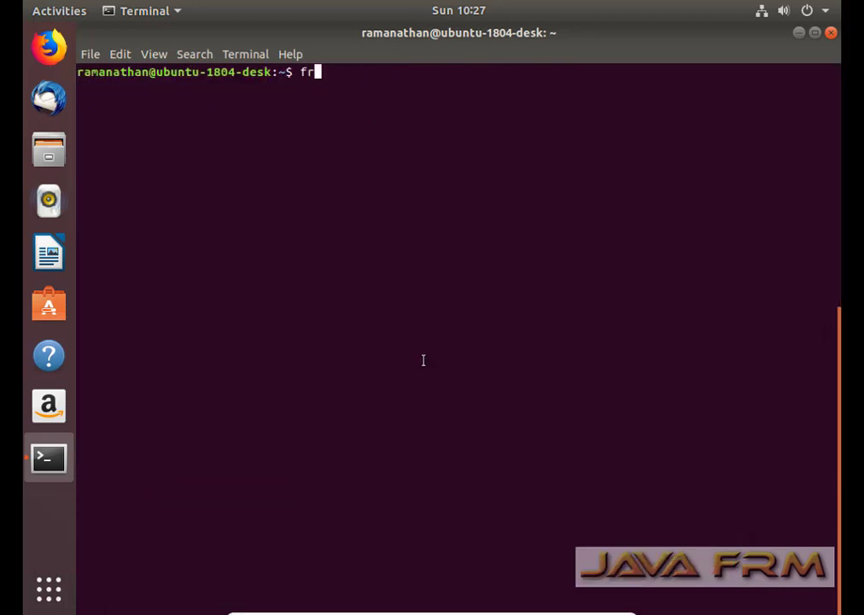
text(ee -m)
key(Return)
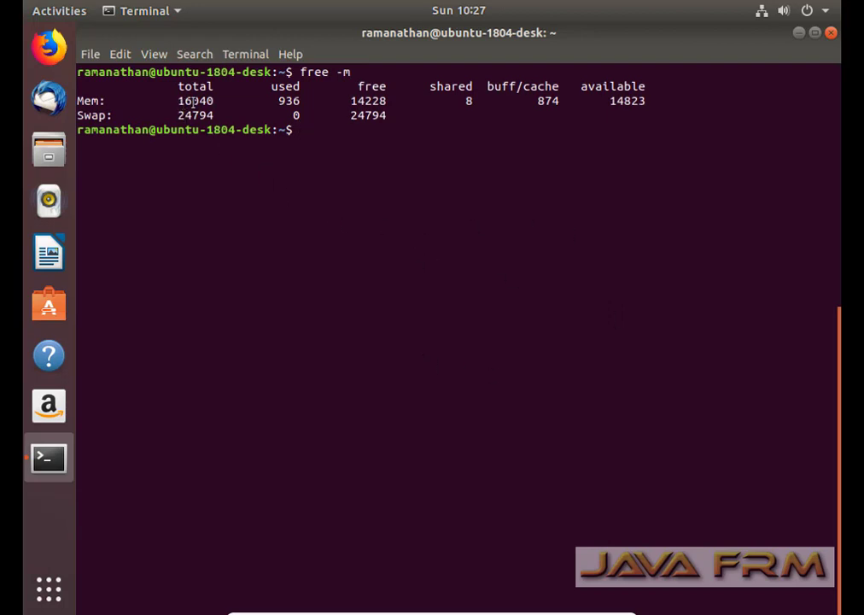
drag(180, 106, 647, 105)
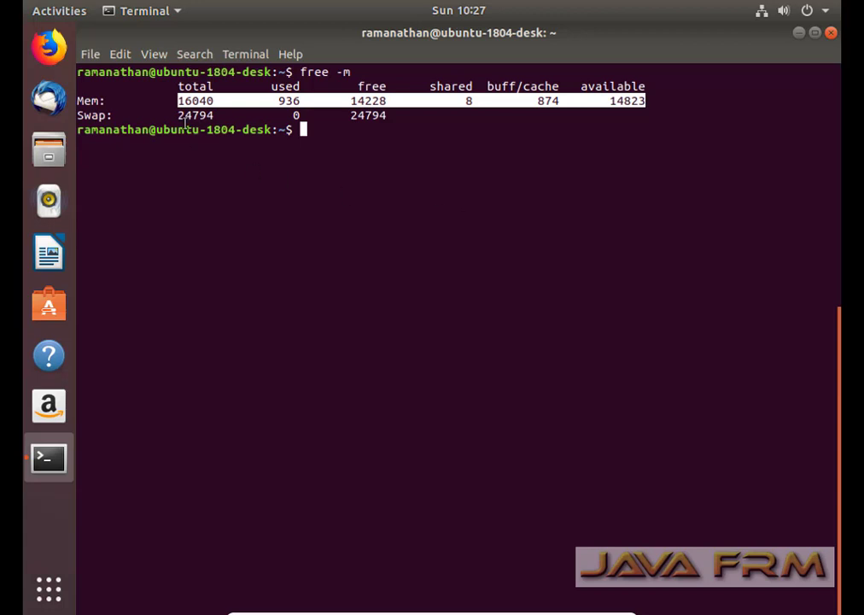
drag(181, 116, 387, 120)
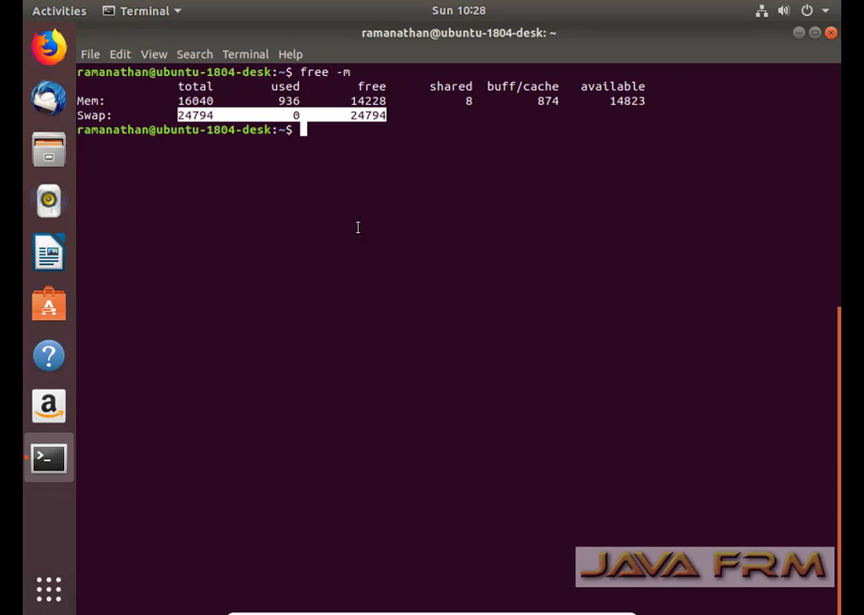
click(342, 160)
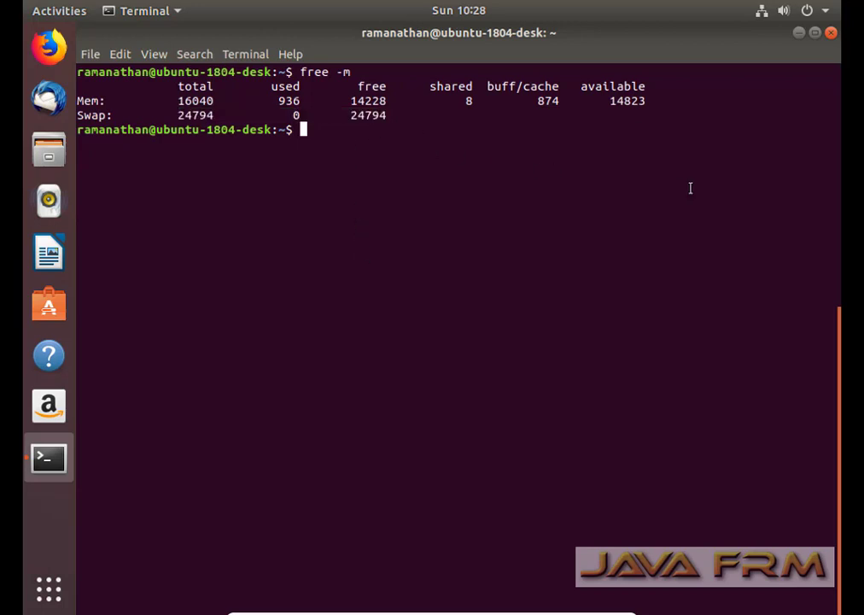
Close Terminal, check Settings' About page (Ubuntu 18.04 LTS, 15.7 GiB, 142.6 GB), then close Settings.
click(830, 33)
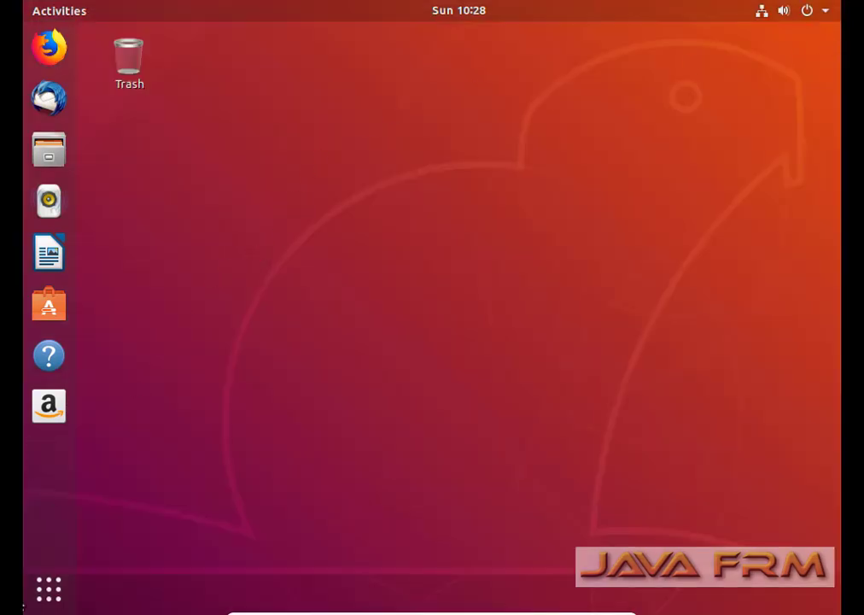
click(38, 600)
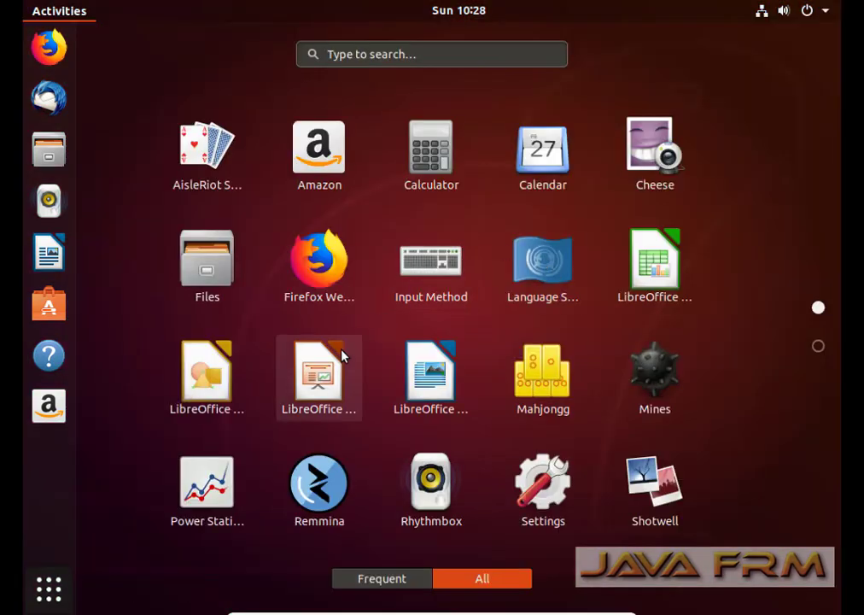
click(540, 501)
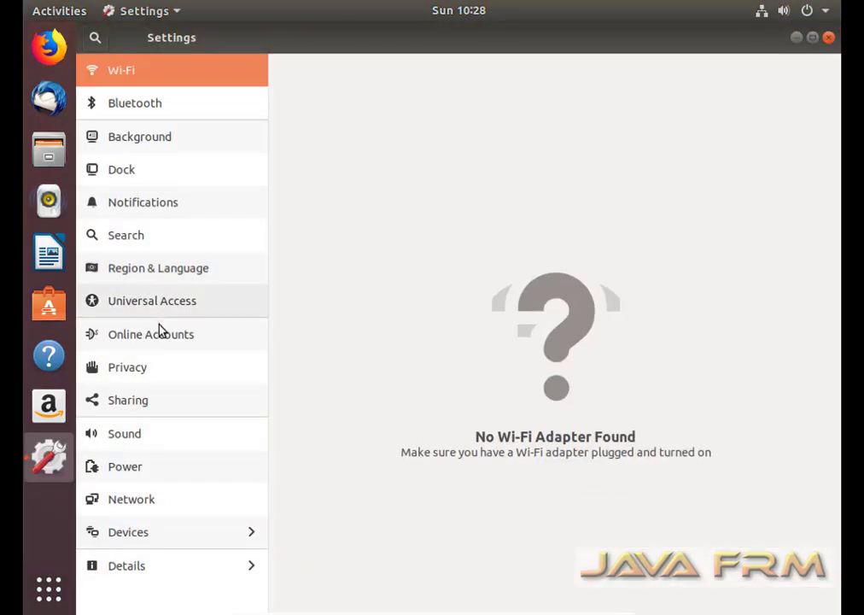
click(128, 570)
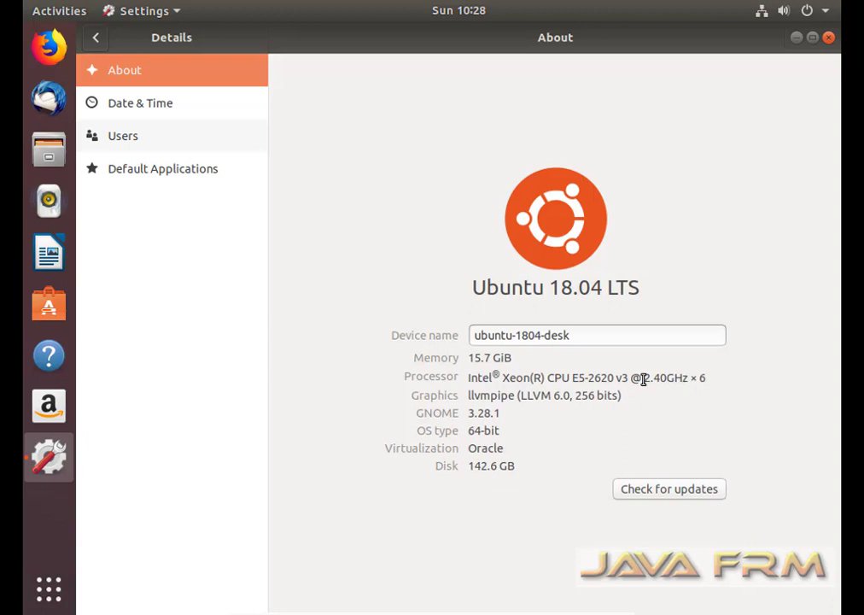
drag(643, 379, 712, 378)
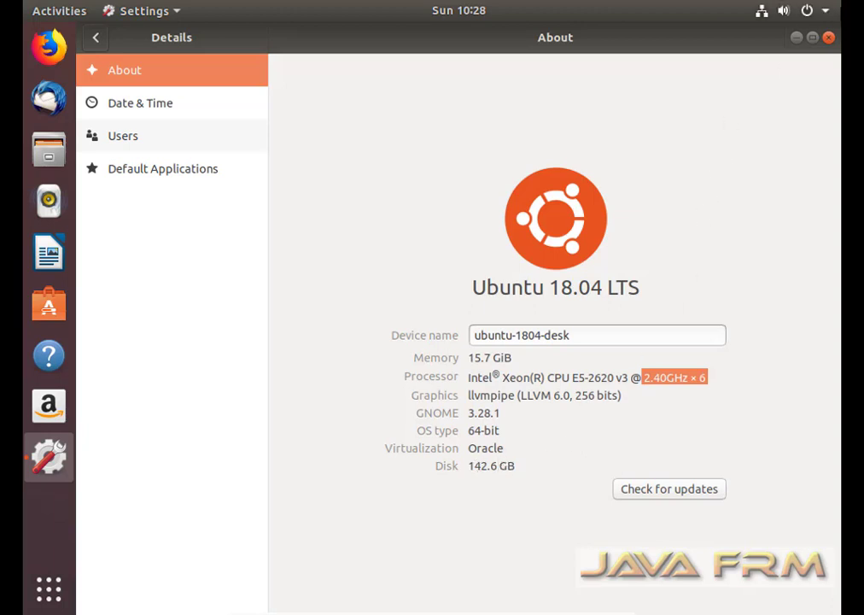
click(829, 39)
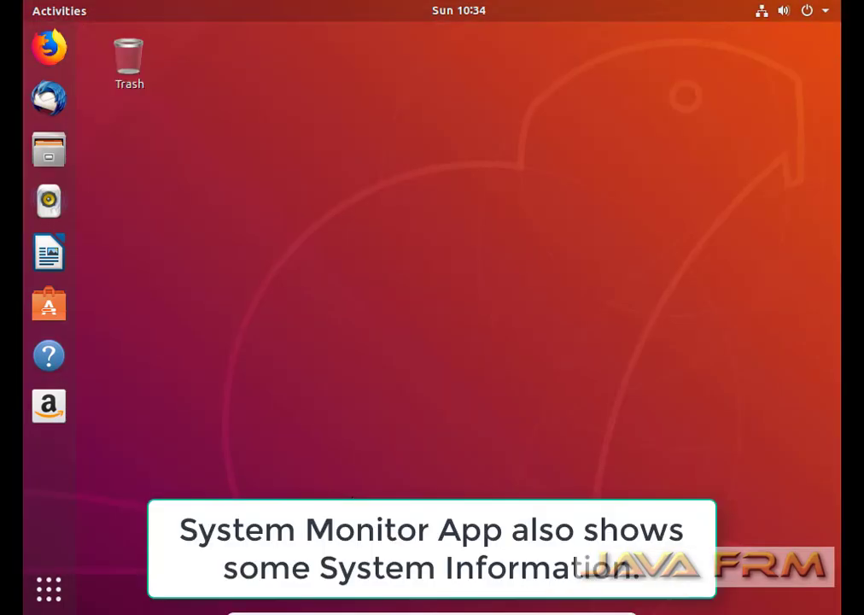
Launch System Monitor from page 2 of Show Applications and view its Resources, then File Systems tabs.
click(48, 590)
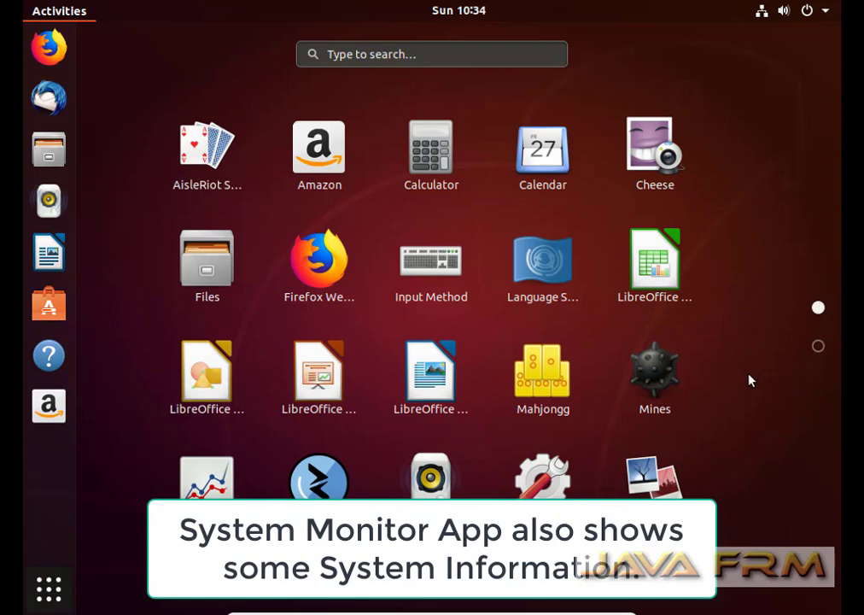
scroll(750, 380, down, 1)
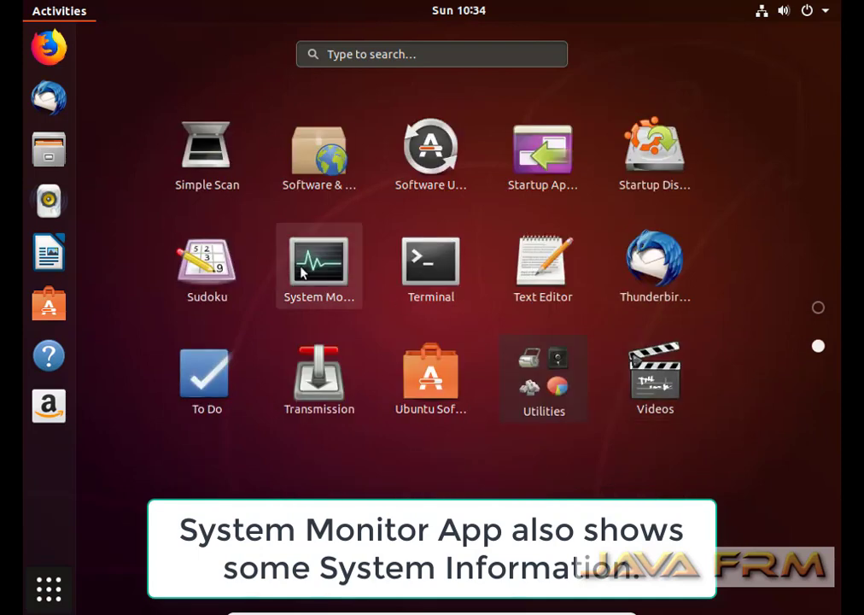
click(303, 270)
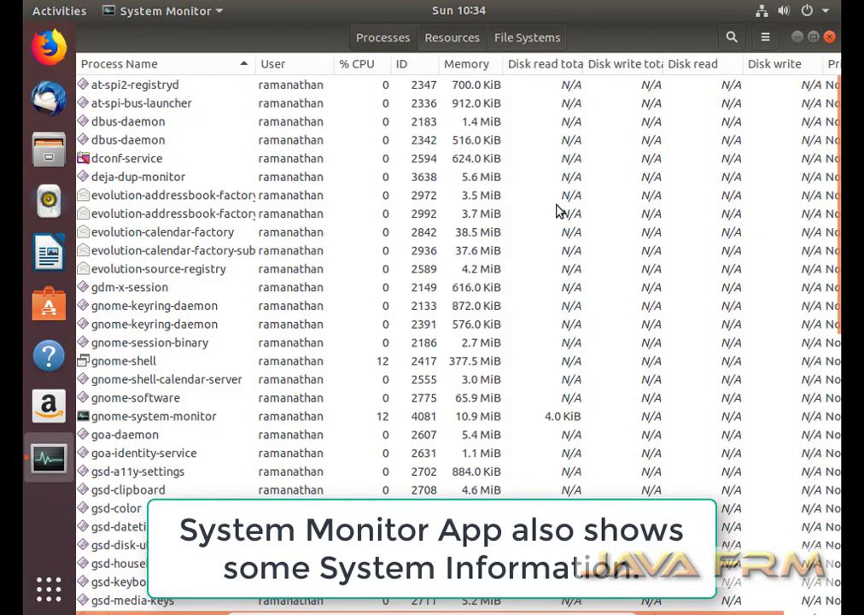
click(454, 41)
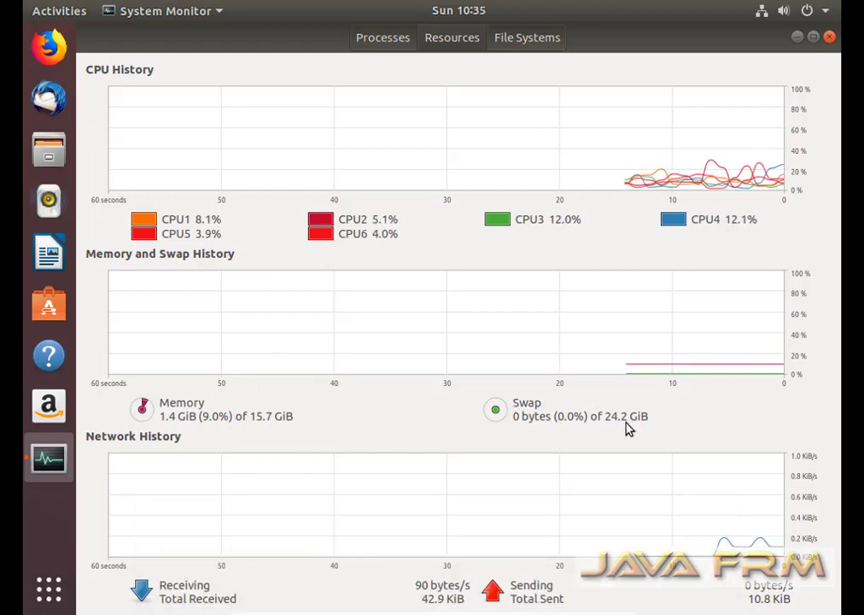
click(521, 39)
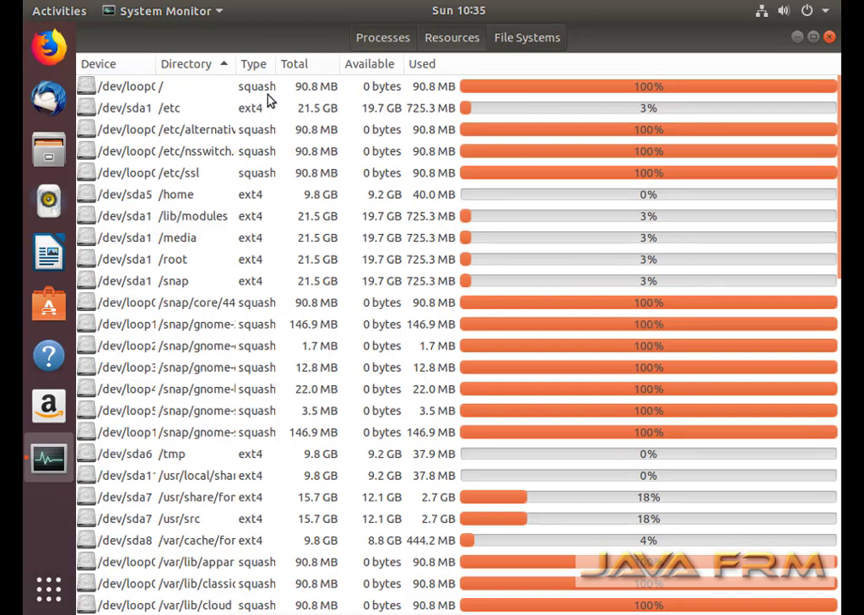
Widen the Directory column and select the /etc, /lib/modules, /media and /root entries.
drag(236, 68, 326, 103)
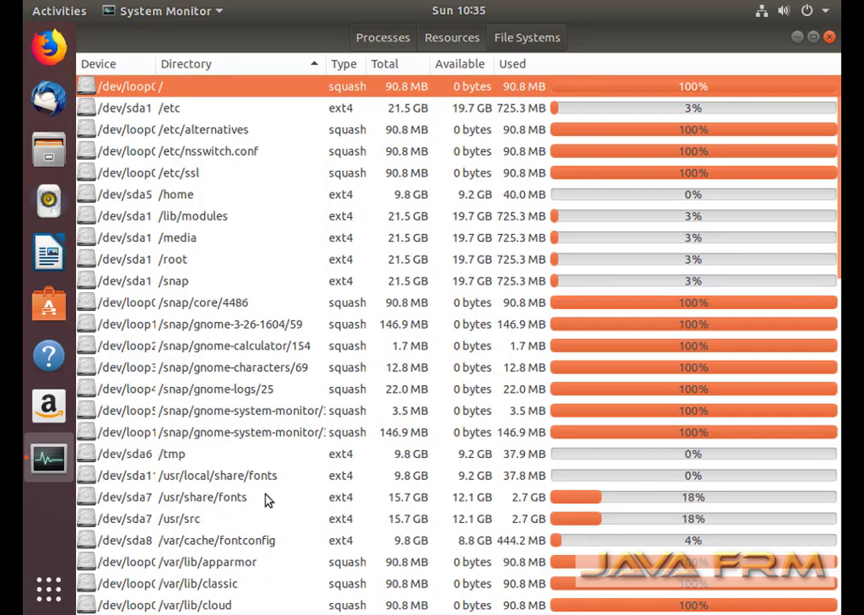
scroll(237, 498, down, 5)
scroll(247, 504, down, 9)
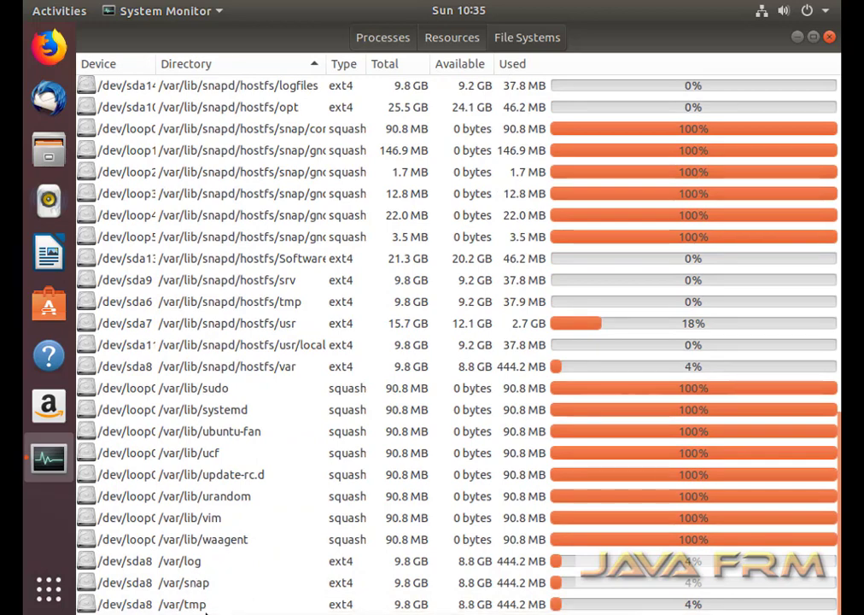
scroll(210, 604, up, 11)
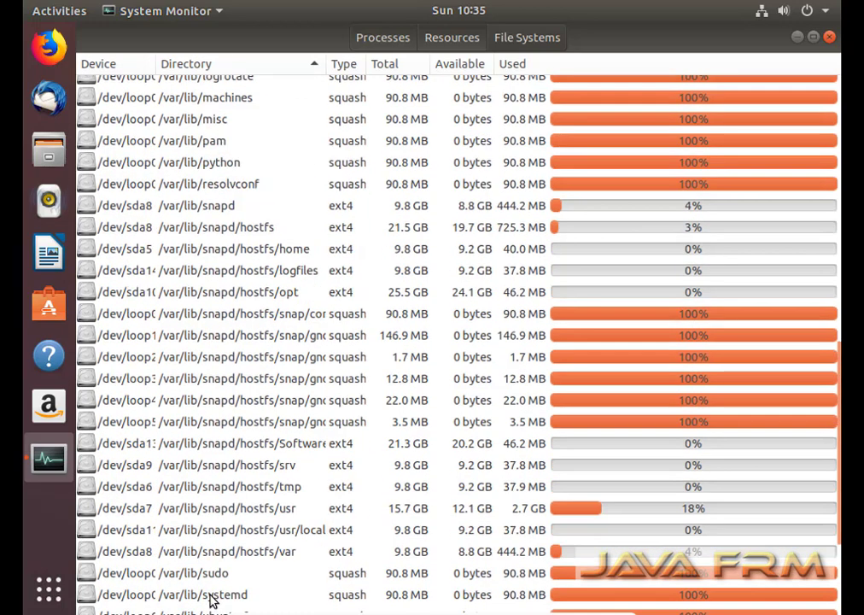
scroll(213, 602, up, 3)
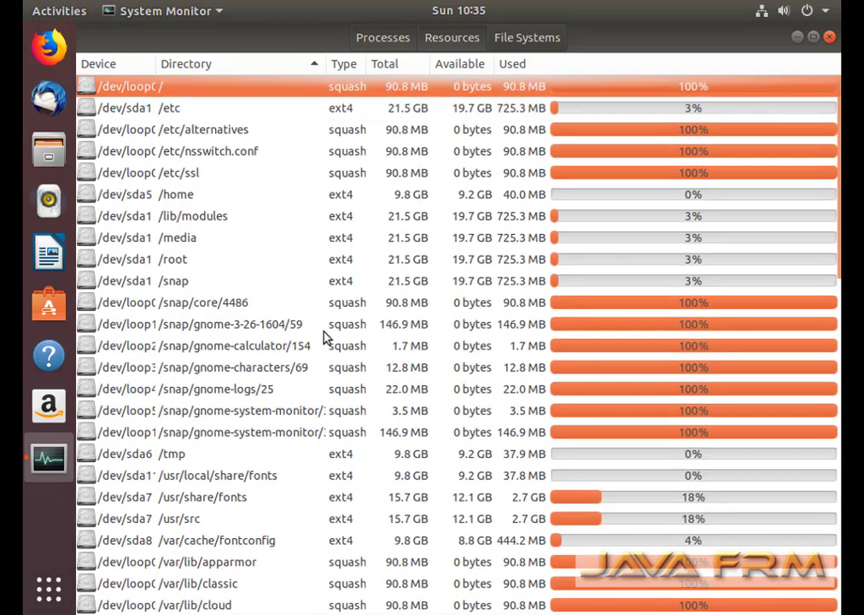
click(165, 113)
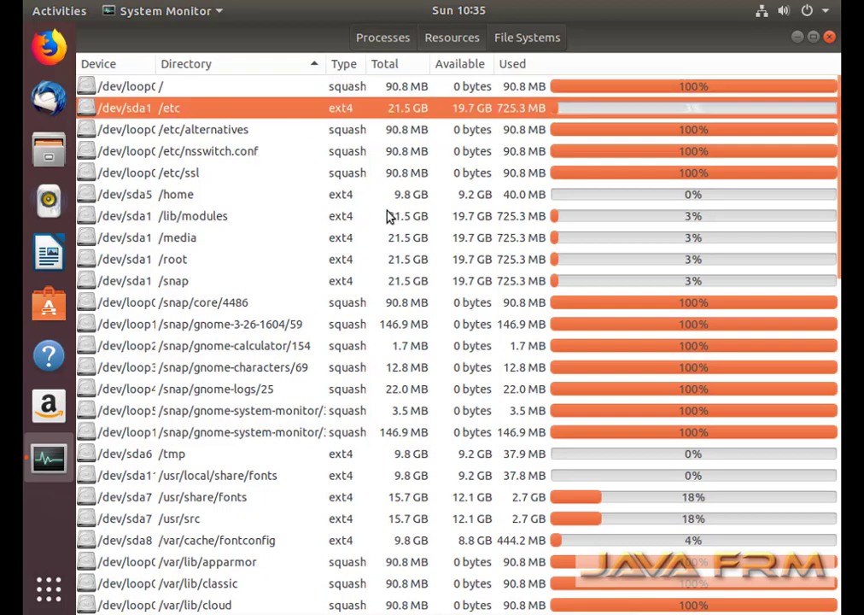
click(420, 220)
click(408, 242)
click(136, 261)
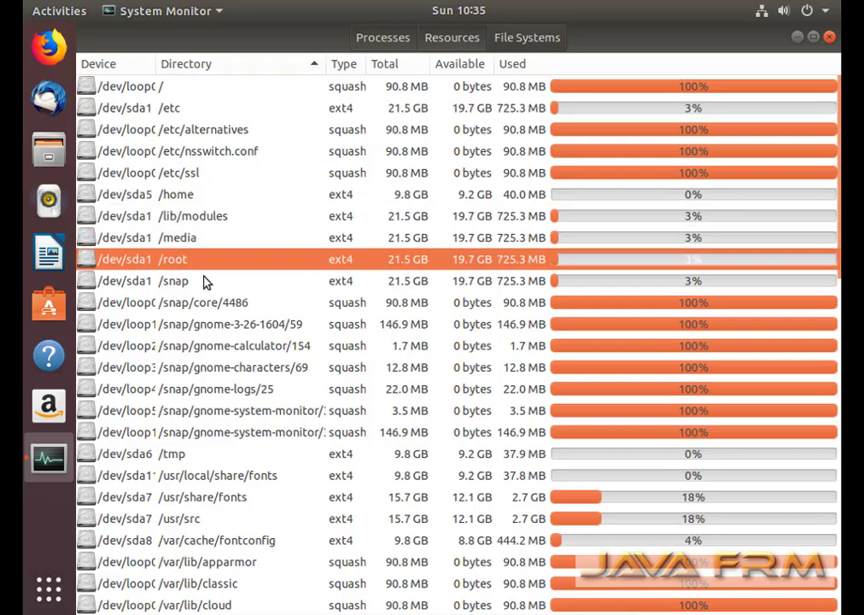
Scroll through the rest of the file systems list and close System Monitor.
scroll(240, 359, down, 5)
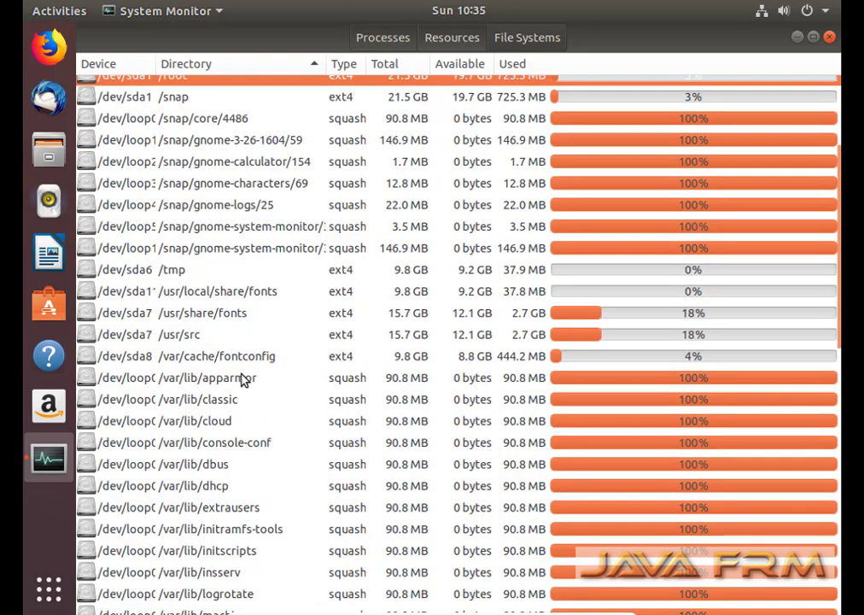
scroll(240, 380, down, 8)
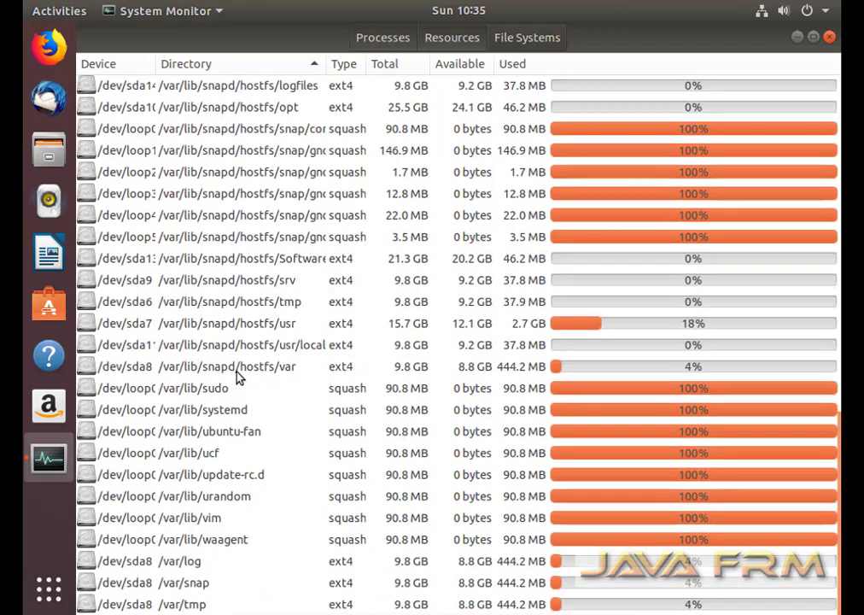
scroll(238, 378, up, 10)
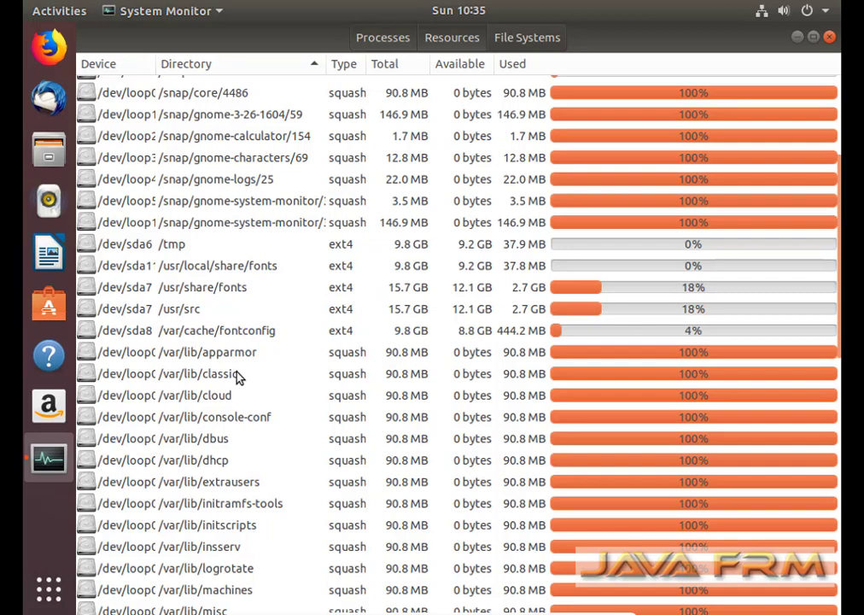
scroll(238, 376, up, 2)
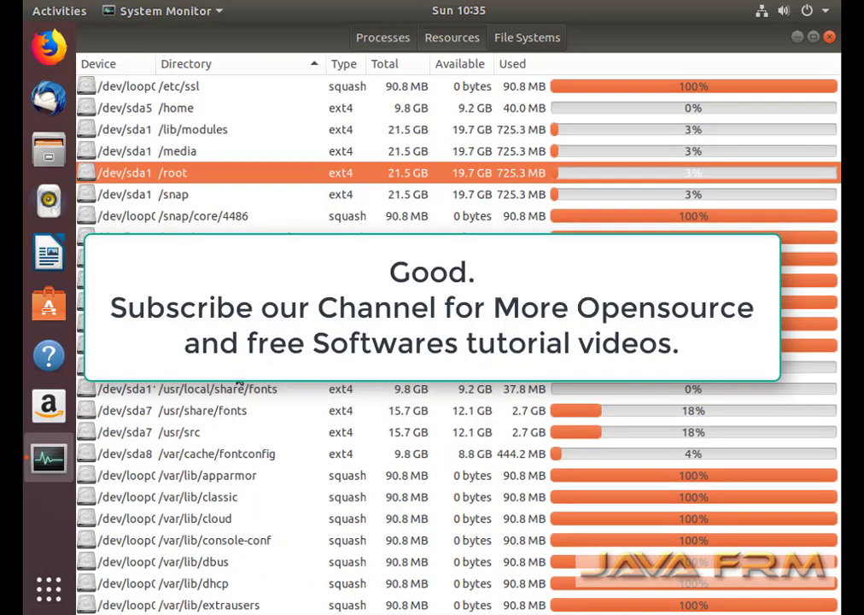
scroll(240, 385, up, 1)
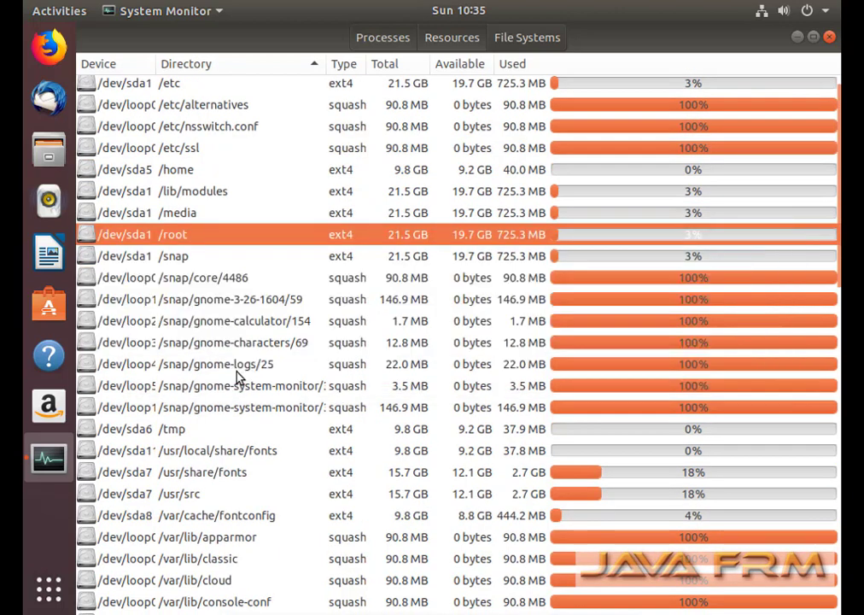
scroll(238, 377, up, 1)
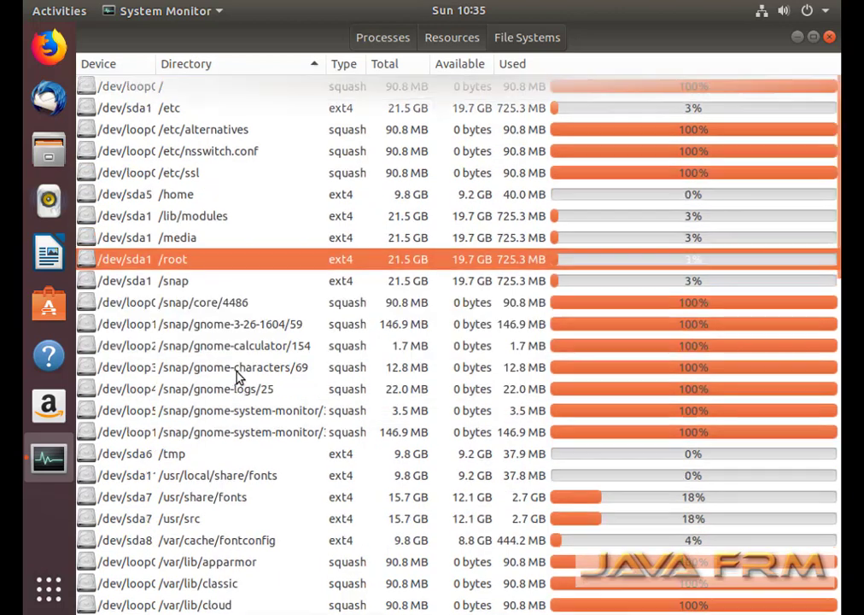
click(830, 39)
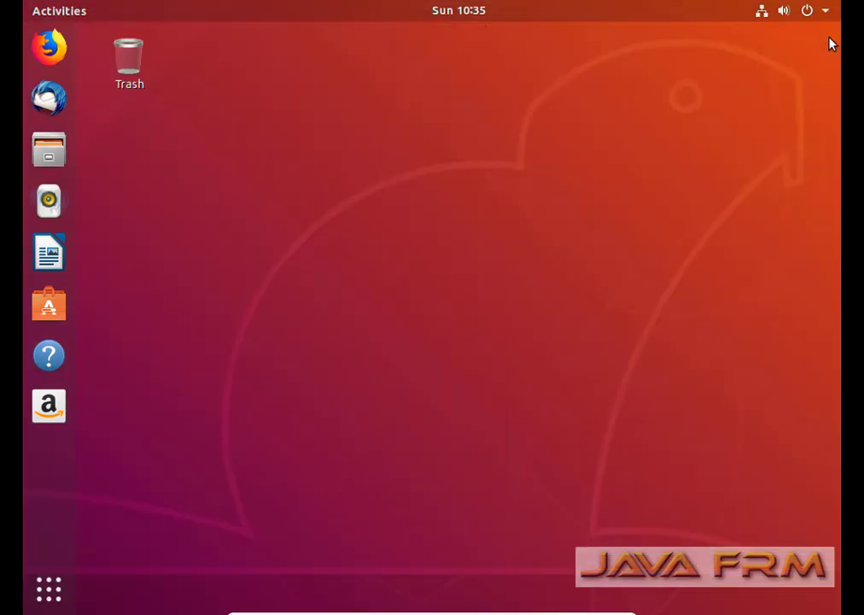